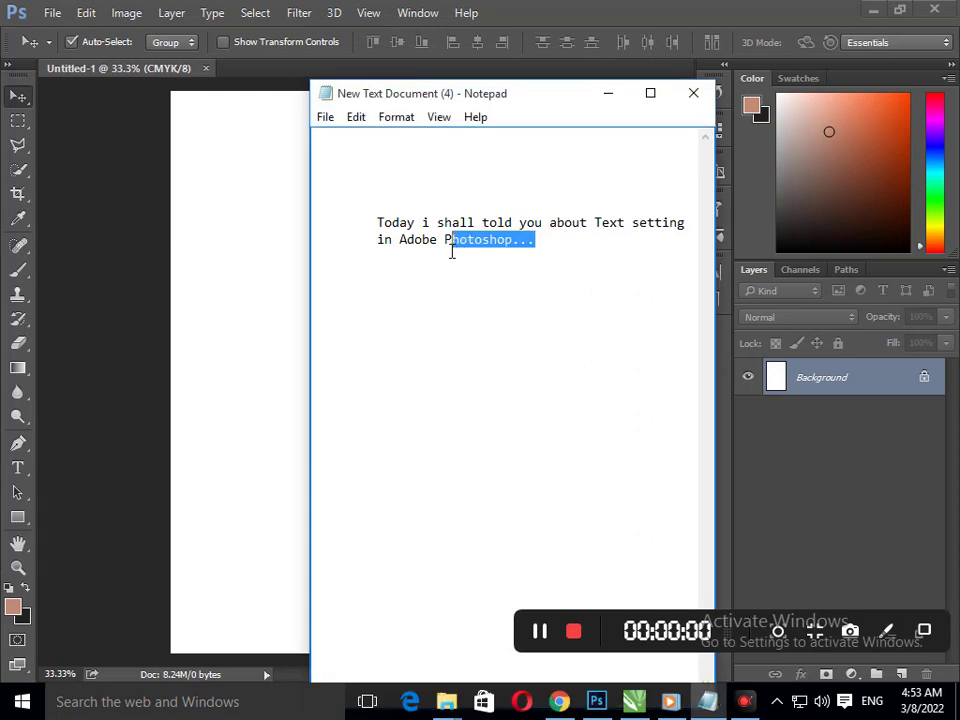
Step: Append 'LETS START...' on a new line after 'Photoshop...' in the Notepad note, then minimize Notepad
{"action": "left_click", "coordinate": [497, 272]}
{"action": "left_click", "coordinate": [535, 253]}
{"action": "key", "text": "ctrl+a"}
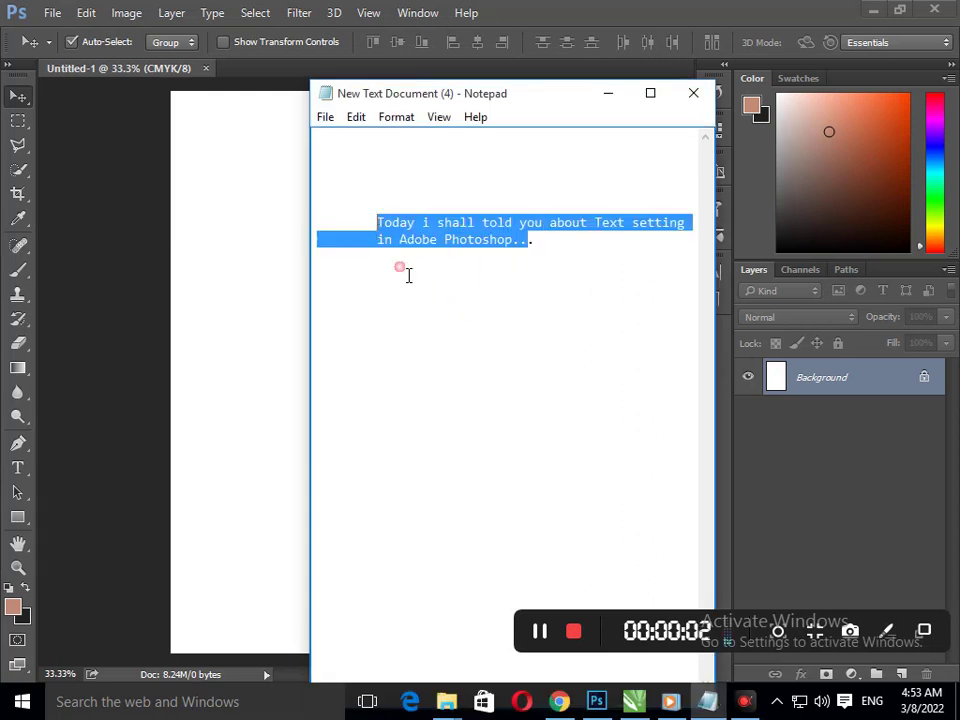
{"action": "left_click", "coordinate": [545, 251]}
{"action": "type", "text": "LWE"}
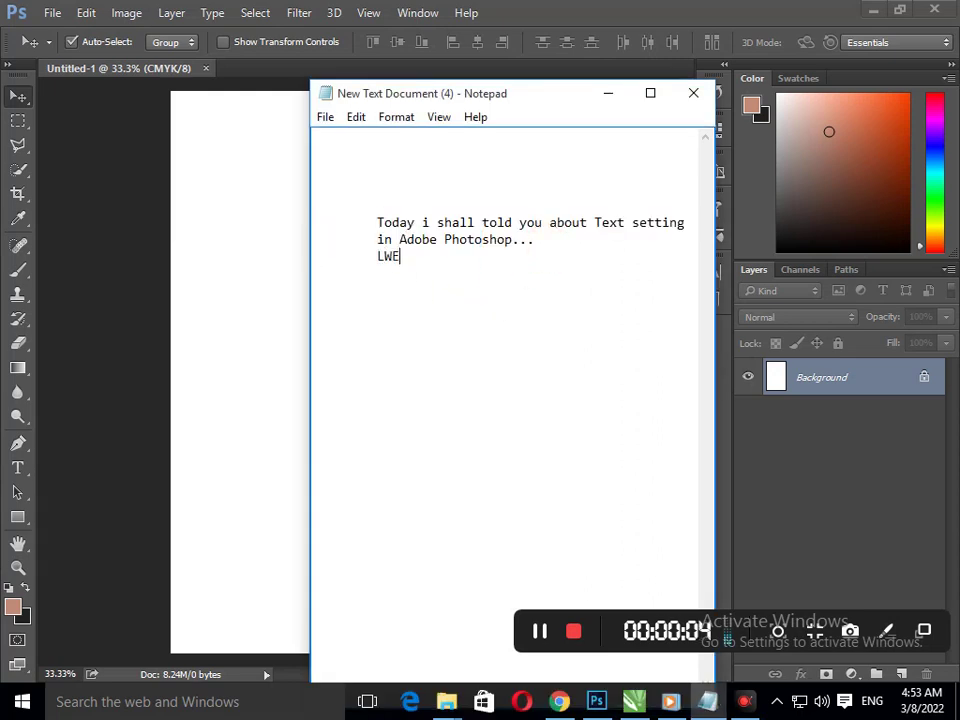
{"action": "key", "text": "BackSpace"}
{"action": "key", "text": "BackSpace"}
{"action": "type", "text": "ETS "}
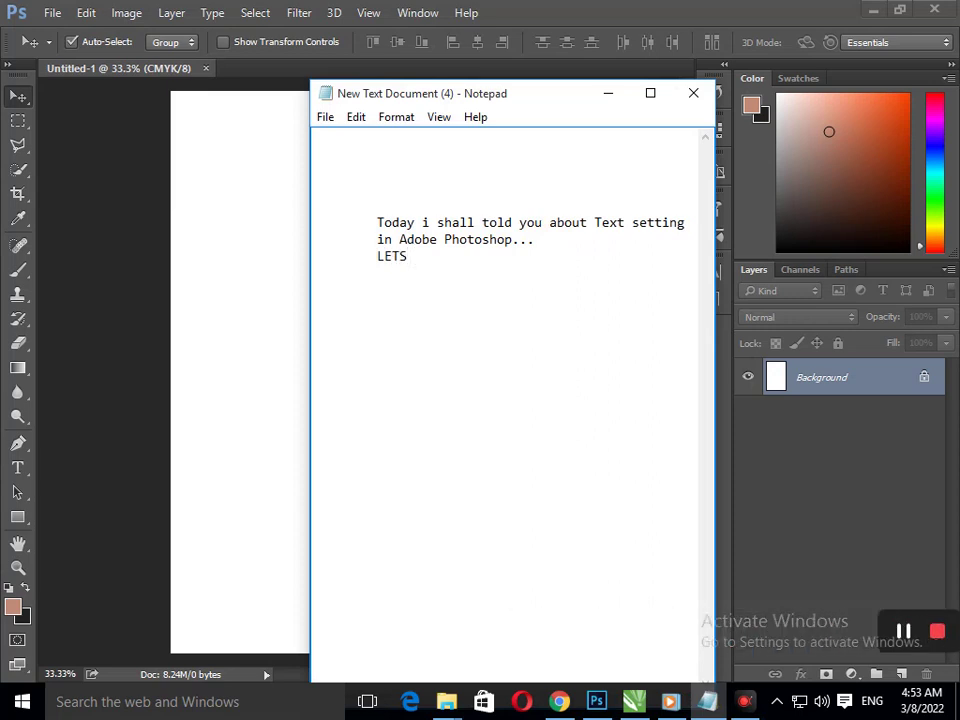
{"action": "type", "text": "START..."}
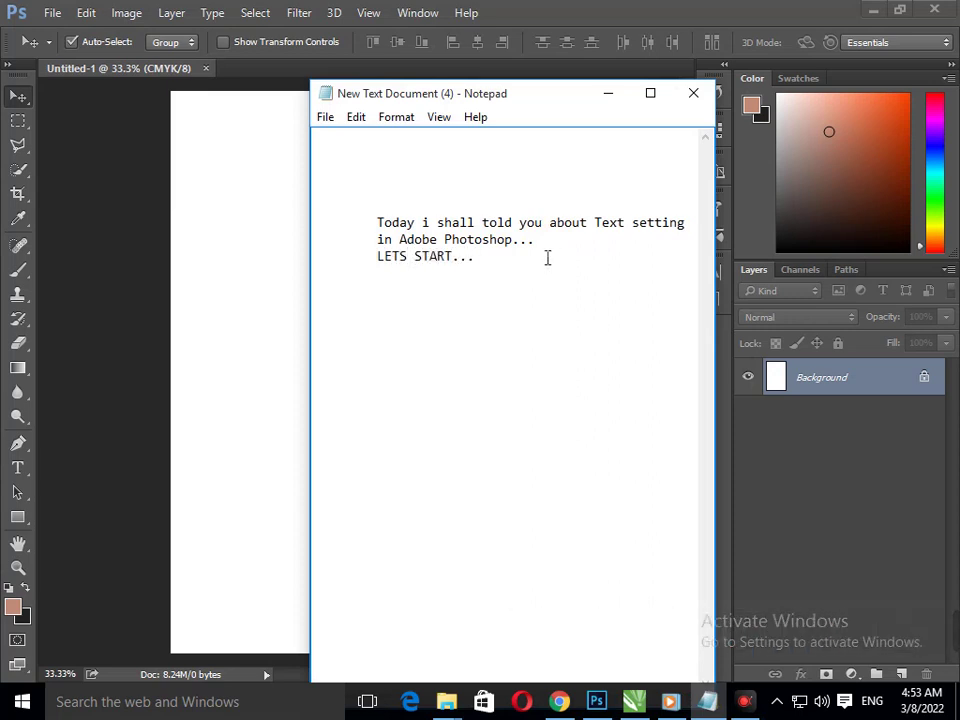
{"action": "left_click", "coordinate": [604, 93]}
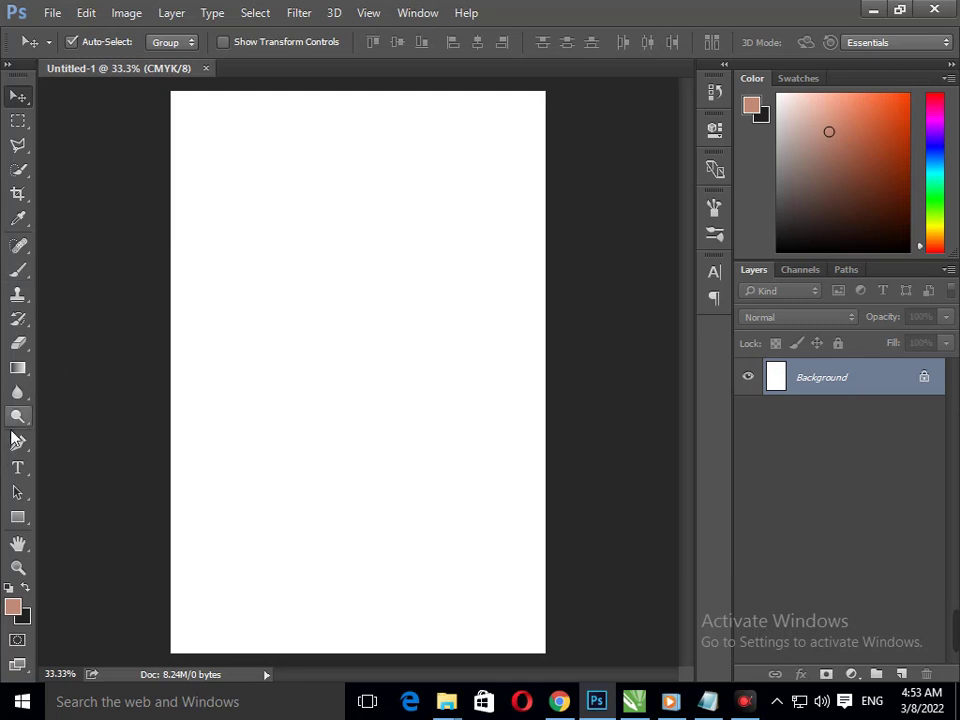
Step: Create a 'HOW TO EDIT TEXT' type layer on the upper page and nudge it down and right
{"action": "left_click", "coordinate": [18, 468]}
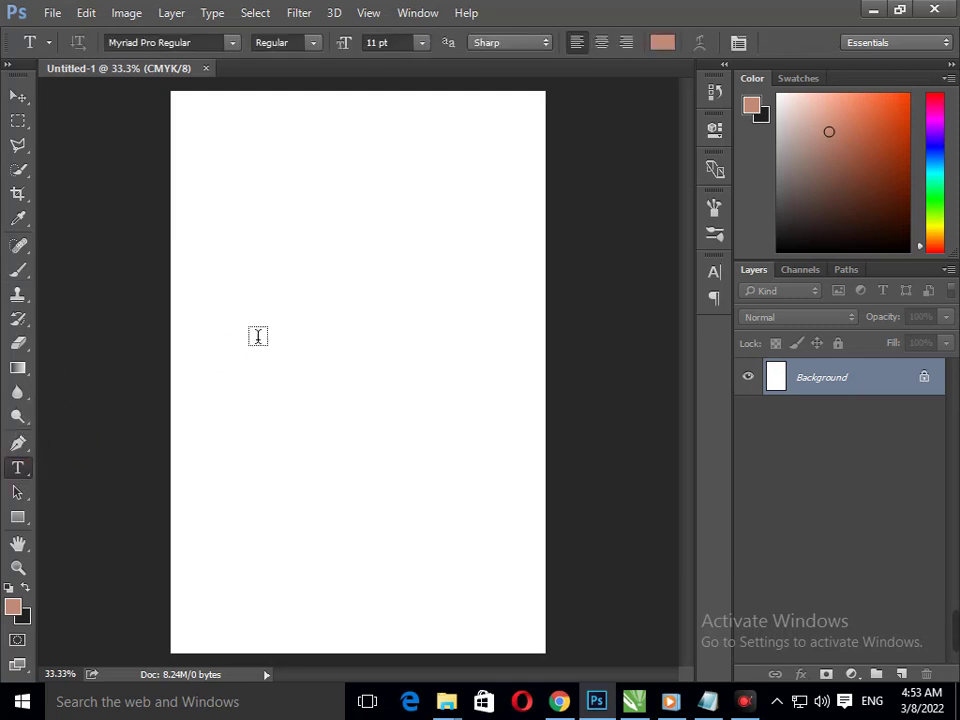
{"action": "left_click", "coordinate": [268, 262]}
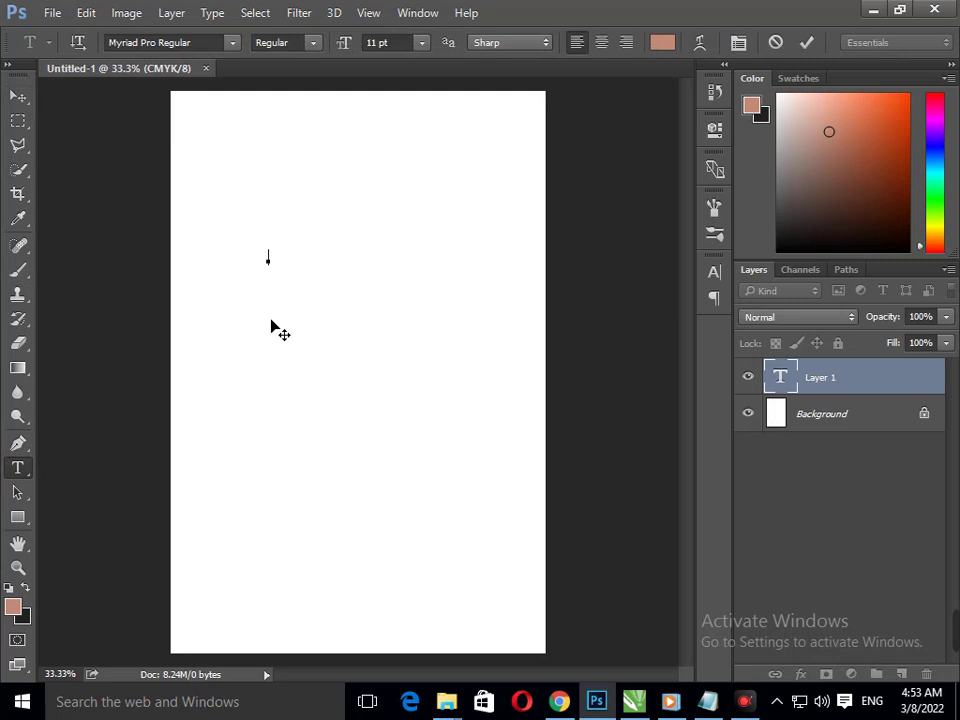
{"action": "type", "text": "hello"}
{"action": "key", "text": "BackSpace"}
{"action": "key", "text": "BackSpace"}
{"action": "key", "text": "BackSpace"}
{"action": "key", "text": "BackSpace"}
{"action": "key", "text": "BackSpace"}
{"action": "type", "text": "ho"}
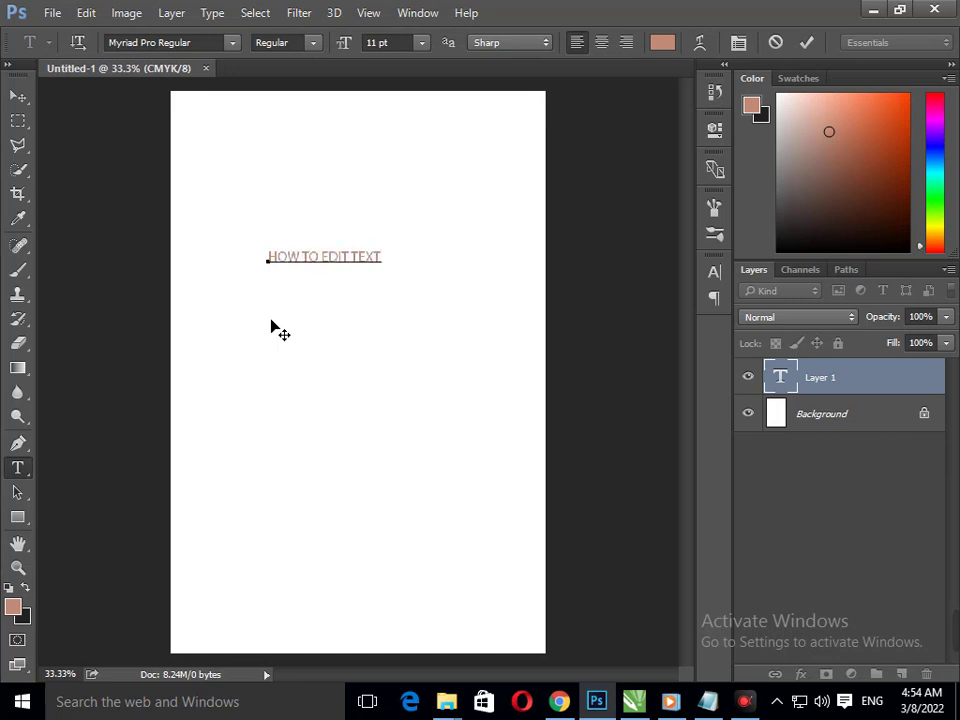
{"action": "left_click", "coordinate": [810, 491]}
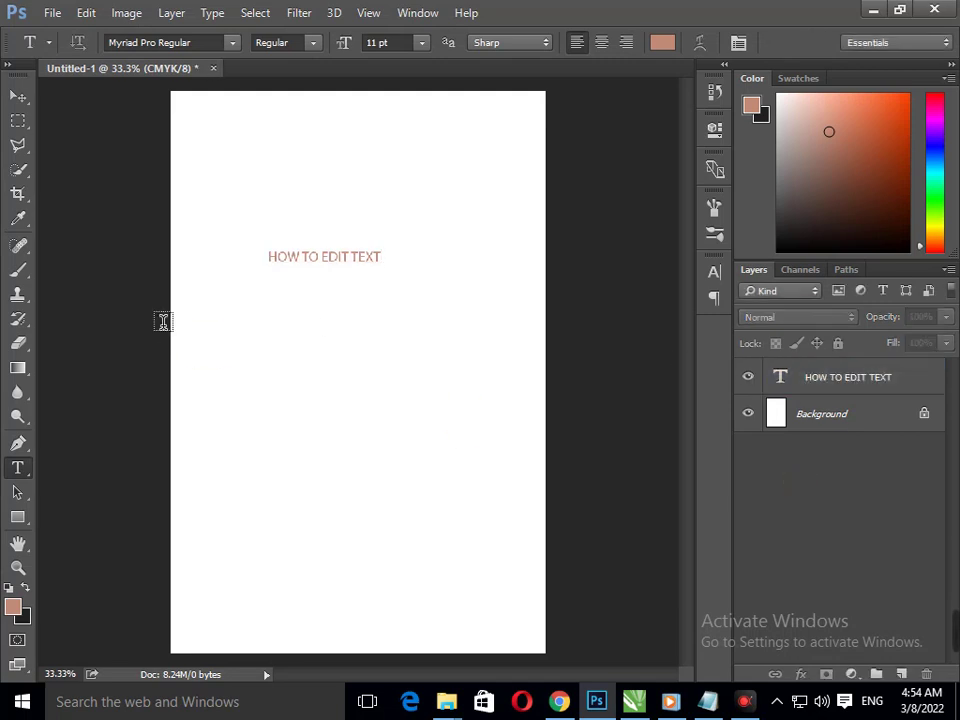
{"action": "left_click", "coordinate": [18, 95]}
{"action": "left_click_drag", "start_coordinate": [341, 268], "coordinate": [347, 279]}
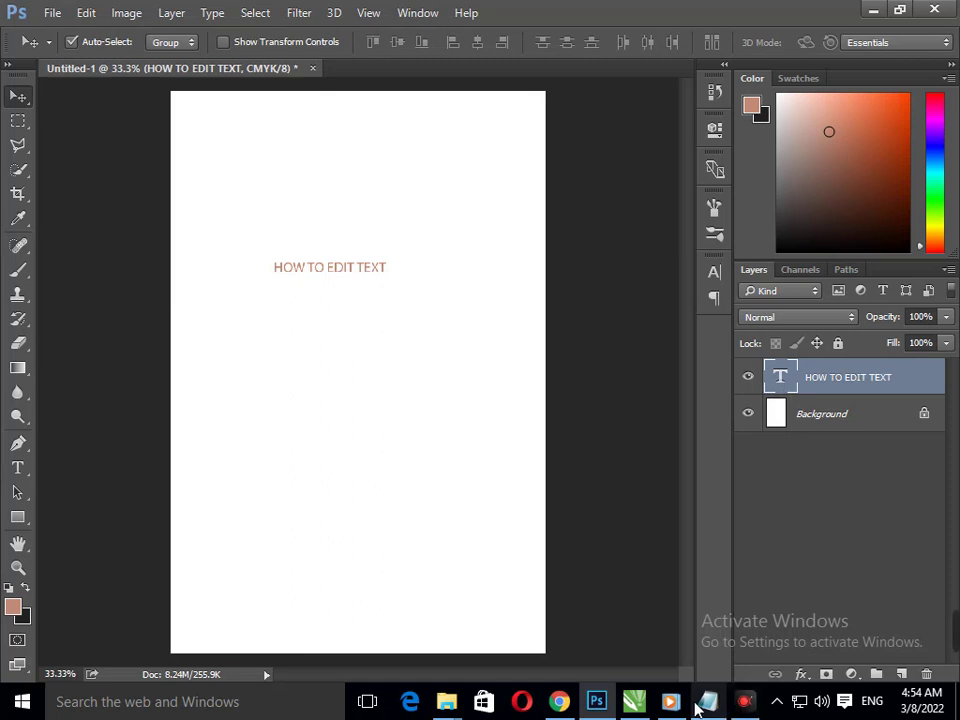
Step: Add 'DOUBLE CLICK ON TEXT LAYER...' to the note, then select all the heading text via its layer thumbnail
{"action": "left_click", "coordinate": [707, 701]}
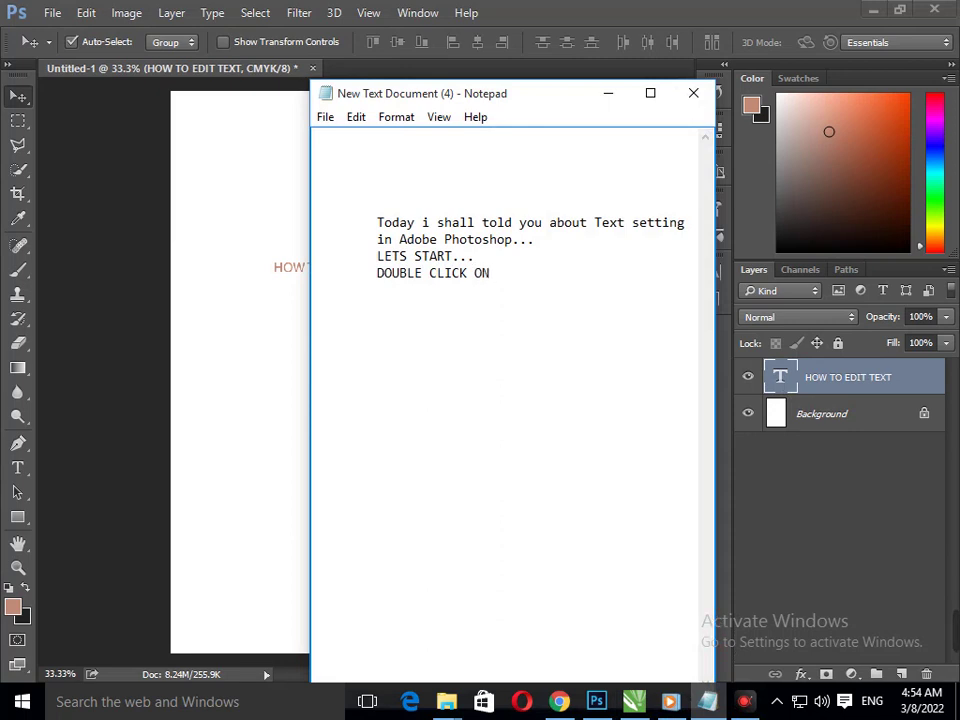
{"action": "type", "text": " TEXT LAYER..."}
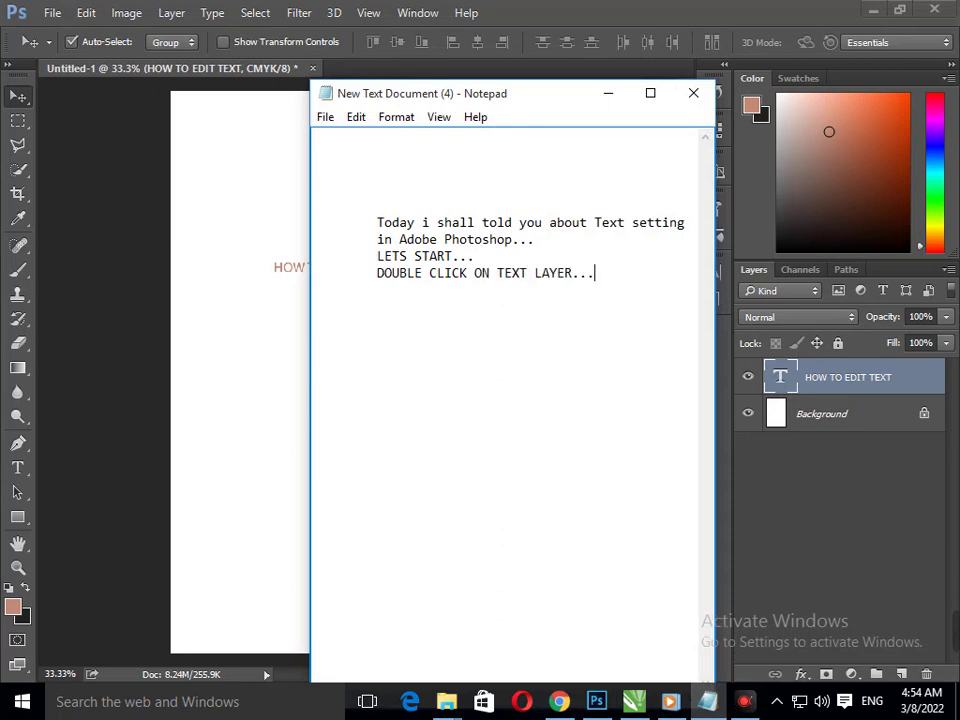
{"action": "left_click", "coordinate": [608, 93]}
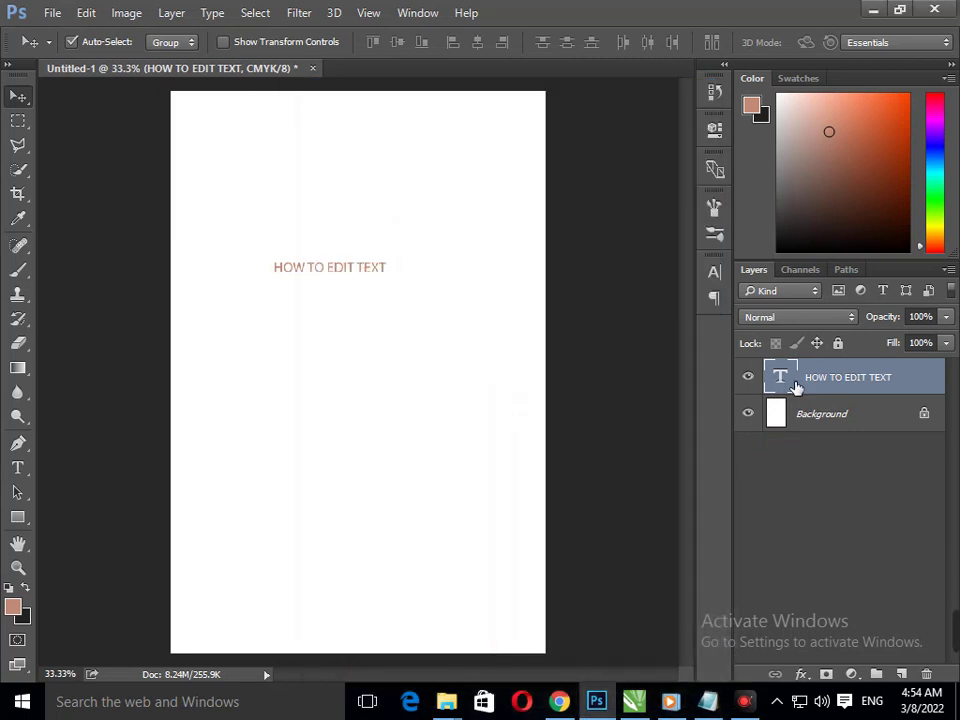
{"action": "double_click", "coordinate": [790, 385]}
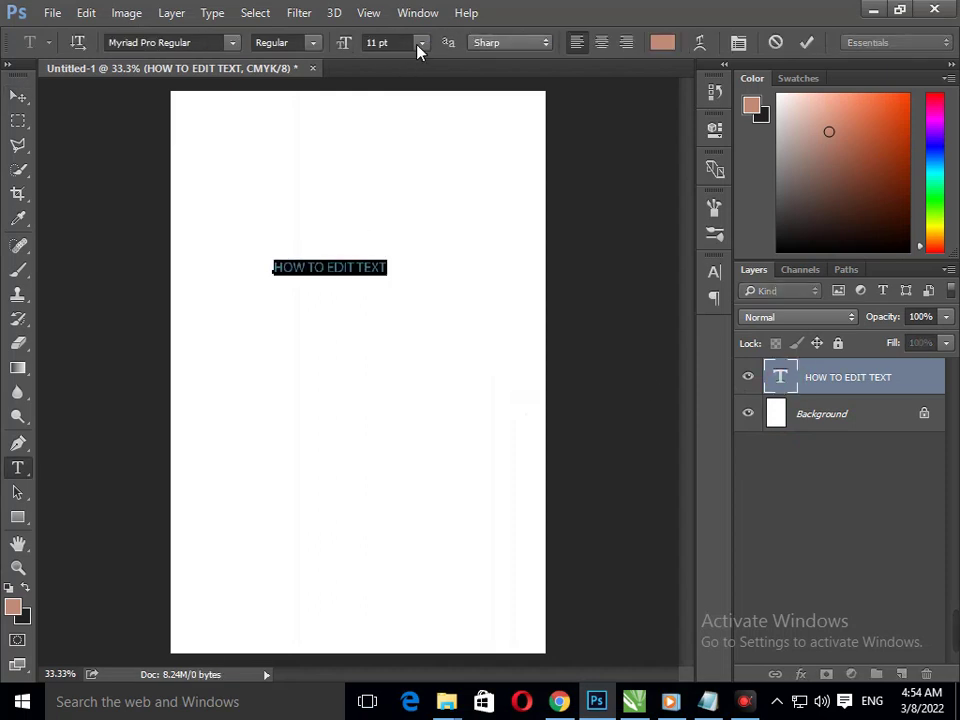
{"action": "left_click", "coordinate": [707, 701]}
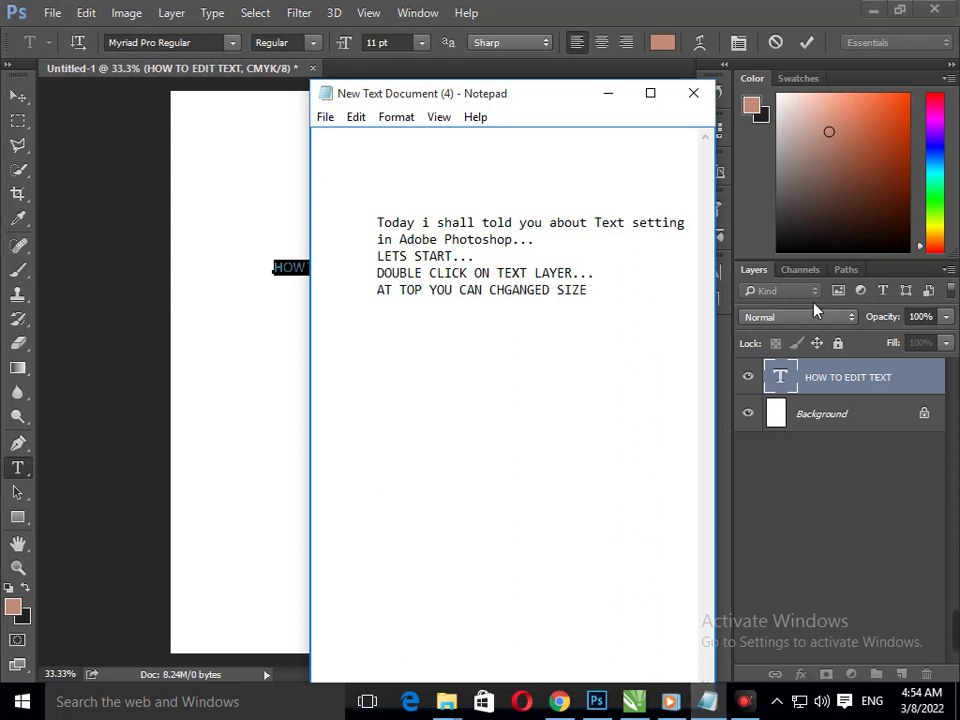
Step: Set the heading to 30 pt and drag it left and down so it fits across the page
{"action": "left_click", "coordinate": [608, 93]}
{"action": "left_click", "coordinate": [421, 42]}
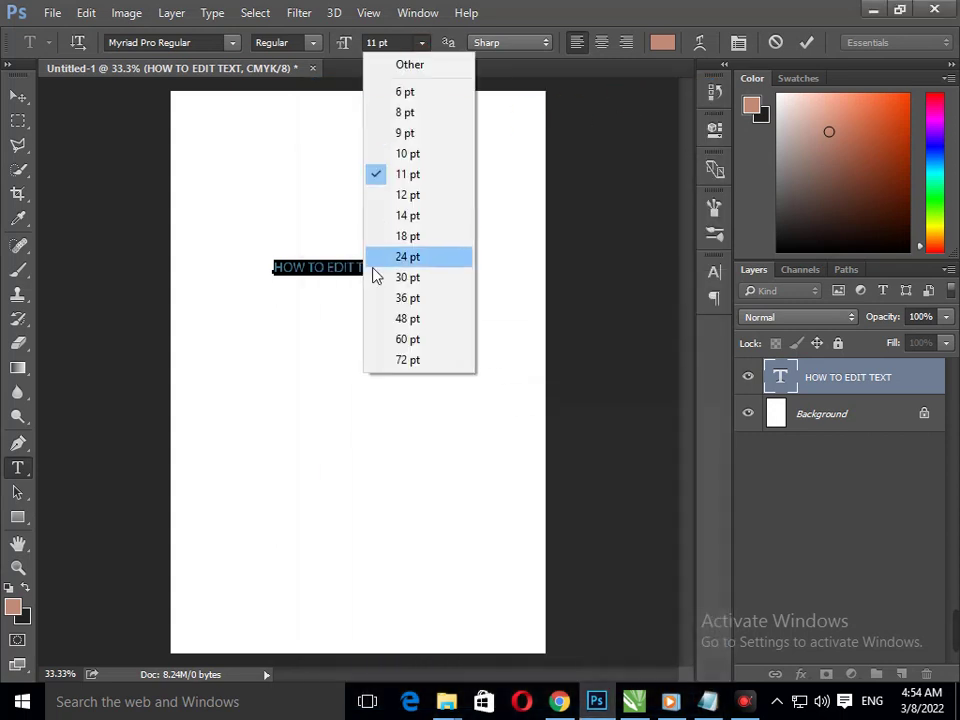
{"action": "left_click", "coordinate": [380, 278]}
{"action": "left_click", "coordinate": [18, 96]}
{"action": "left_click", "coordinate": [222, 215]}
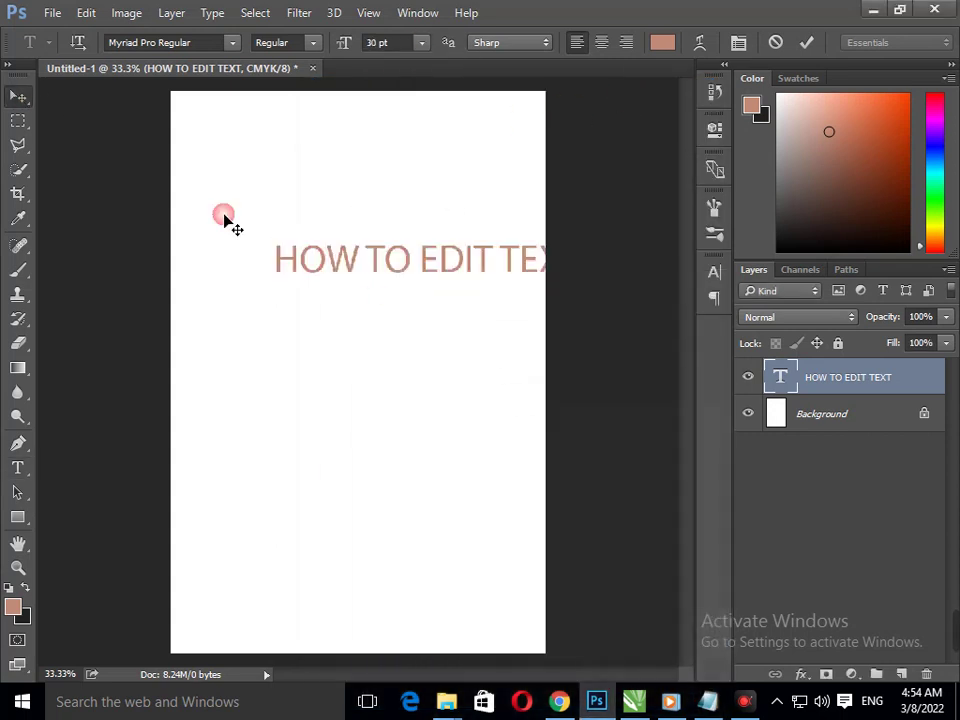
{"action": "left_click_drag", "start_coordinate": [399, 279], "coordinate": [343, 296]}
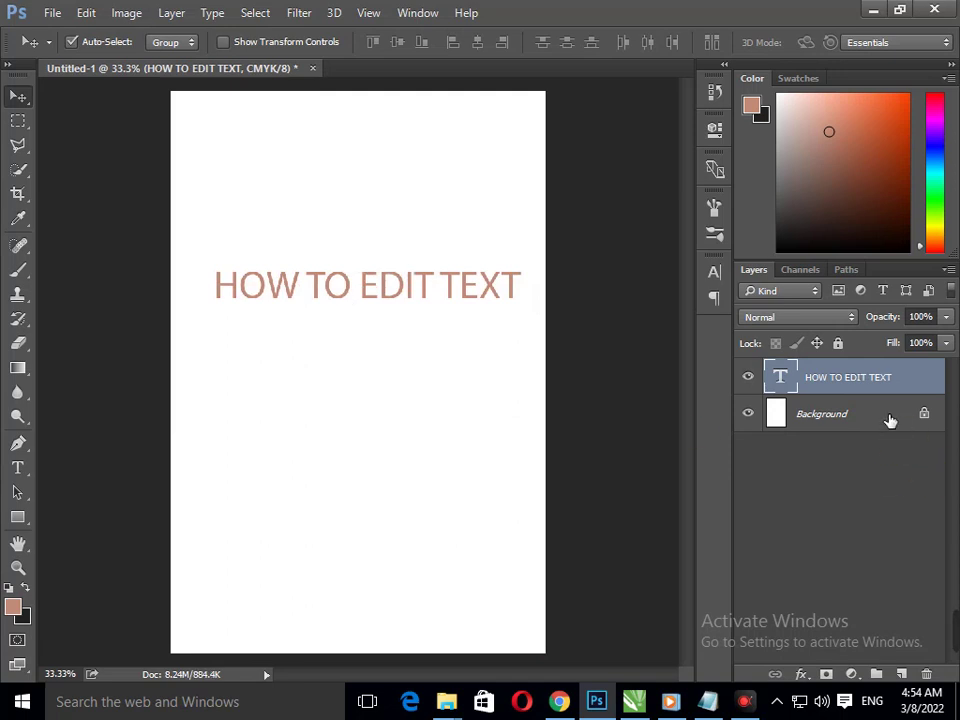
Step: Try Crisp, then Windows LCD anti-aliasing on the heading, nudging it slightly down
{"action": "double_click", "coordinate": [779, 376]}
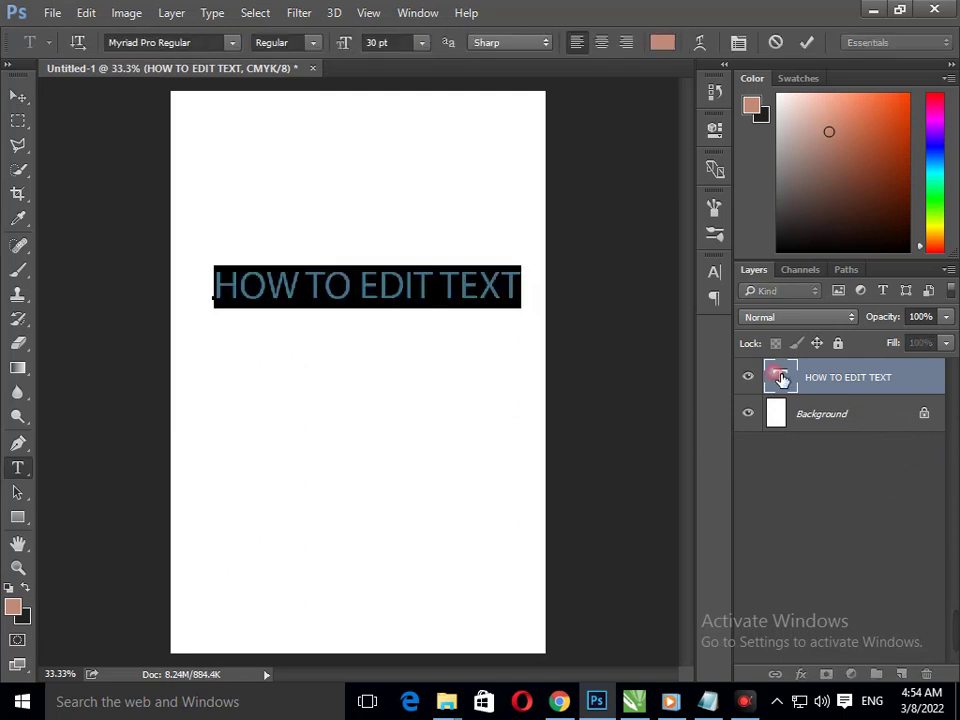
{"action": "left_click", "coordinate": [512, 43]}
{"action": "left_click", "coordinate": [505, 79]}
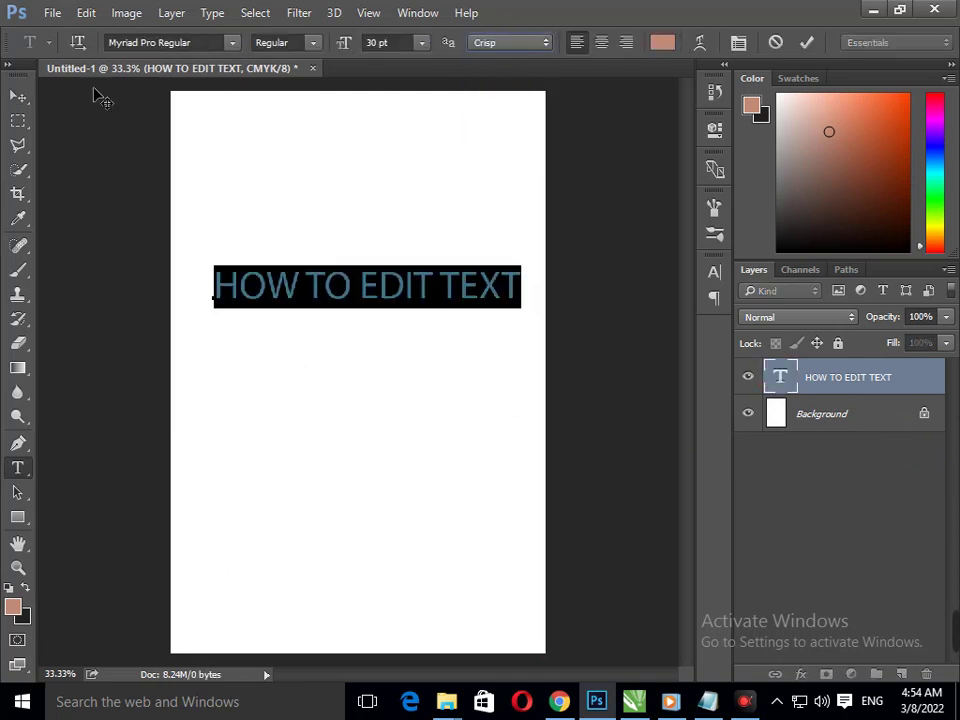
{"action": "left_click", "coordinate": [16, 97]}
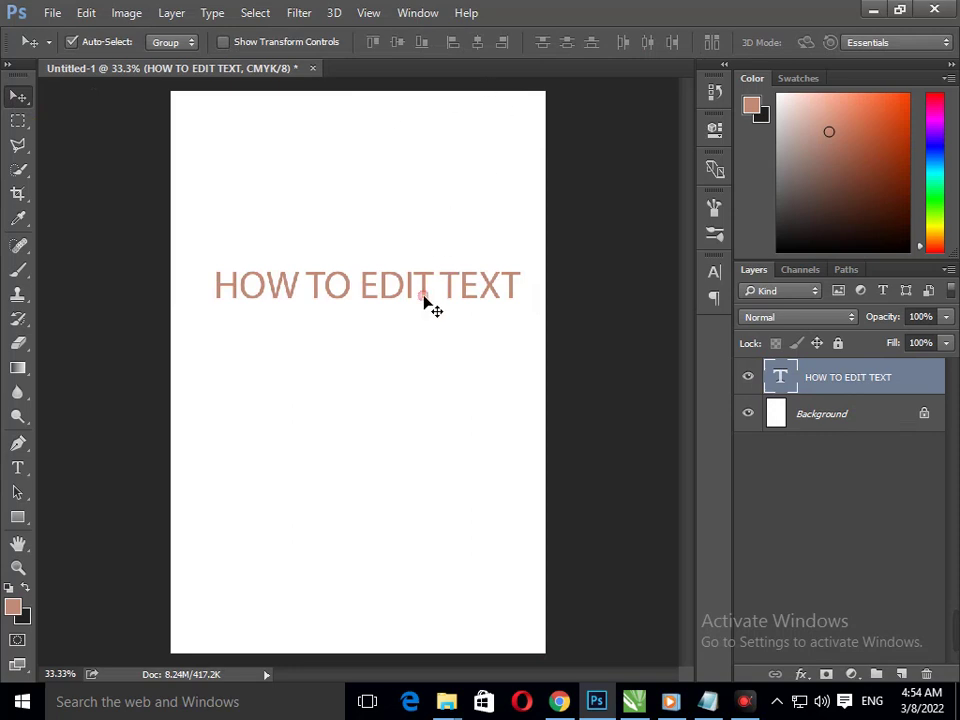
{"action": "double_click", "coordinate": [786, 384]}
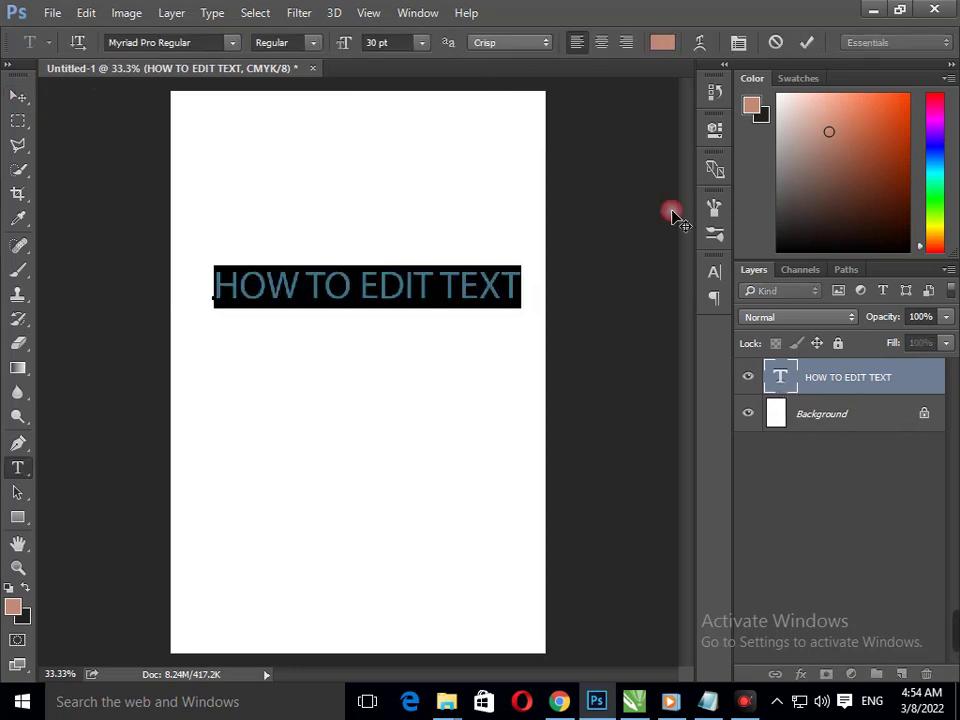
{"action": "left_click", "coordinate": [545, 43]}
{"action": "left_click", "coordinate": [512, 126]}
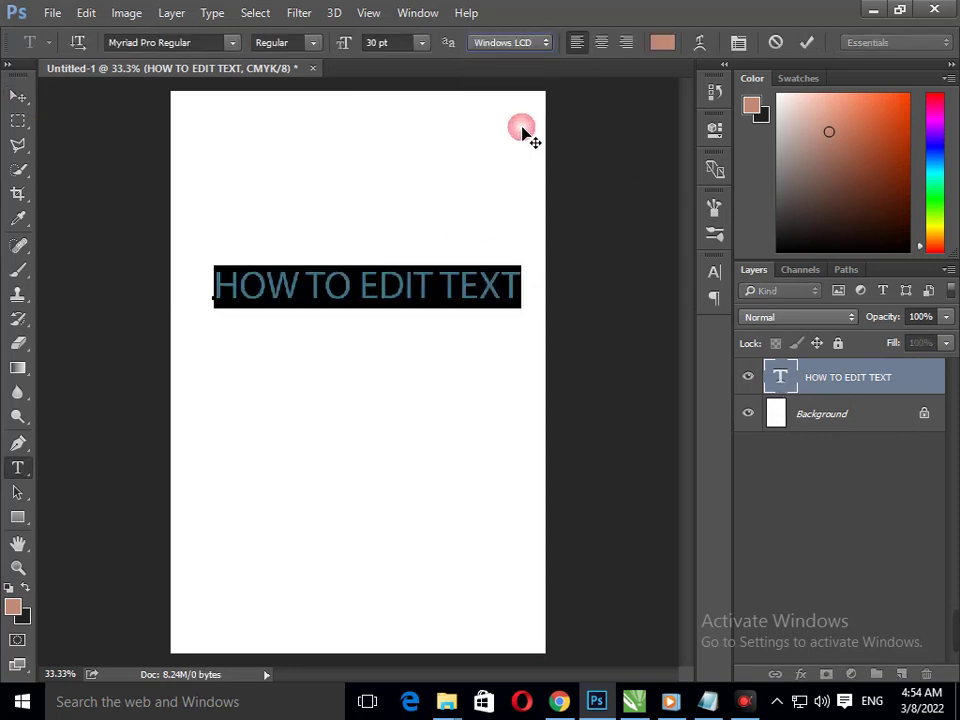
{"action": "left_click", "coordinate": [18, 97]}
{"action": "left_click_drag", "start_coordinate": [386, 296], "coordinate": [386, 306]}
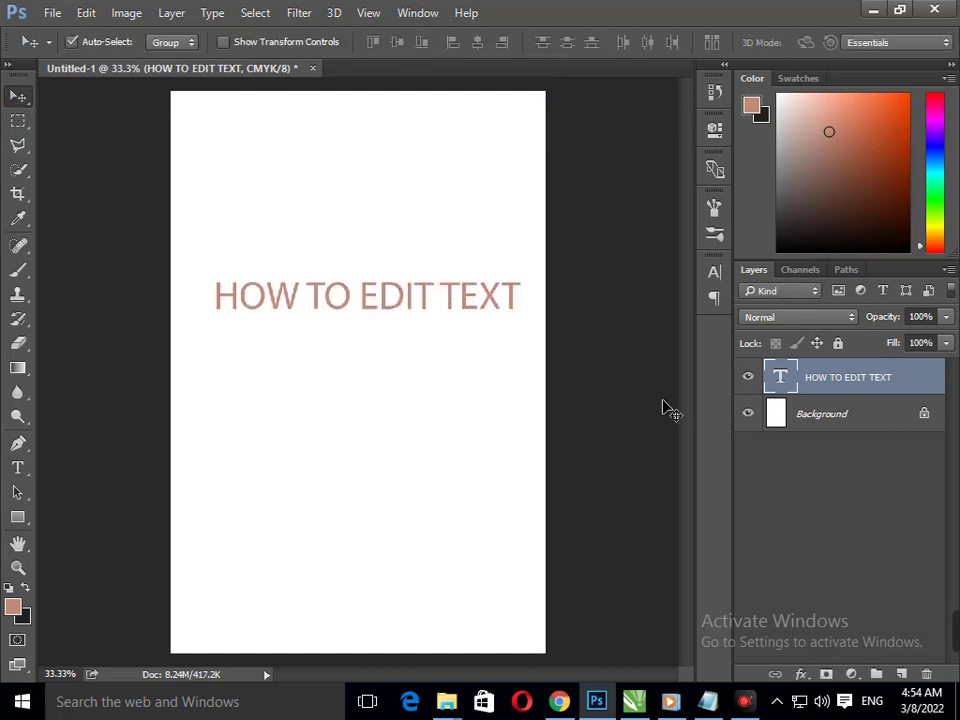
Step: Try Windows anti-aliasing, then settle on Sharp for the heading text
{"action": "double_click", "coordinate": [781, 380]}
{"action": "left_click", "coordinate": [541, 44]}
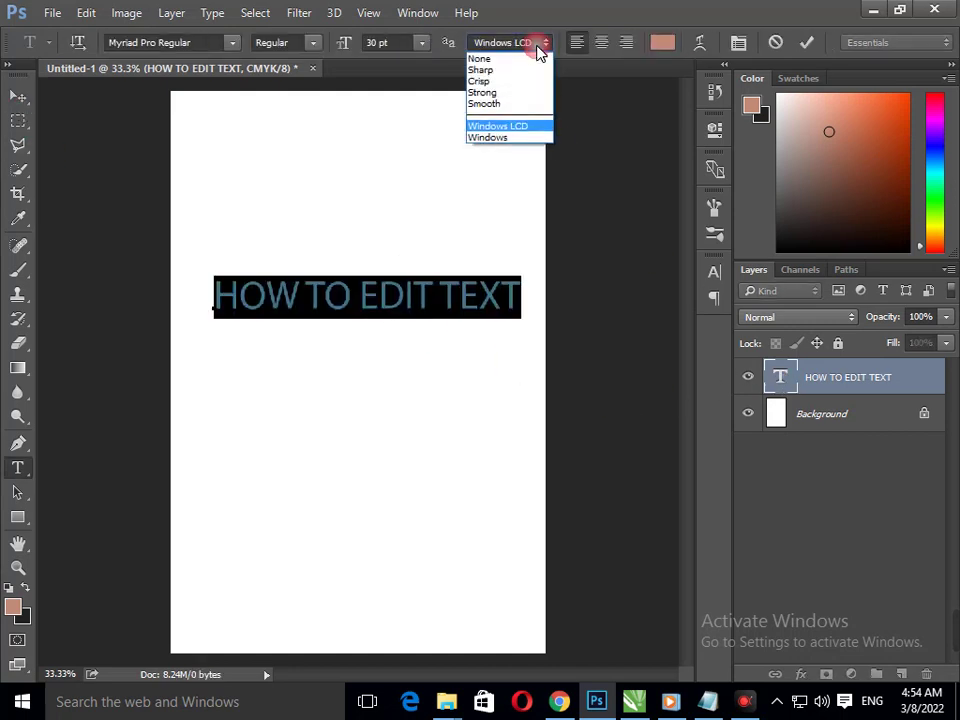
{"action": "left_click", "coordinate": [505, 137]}
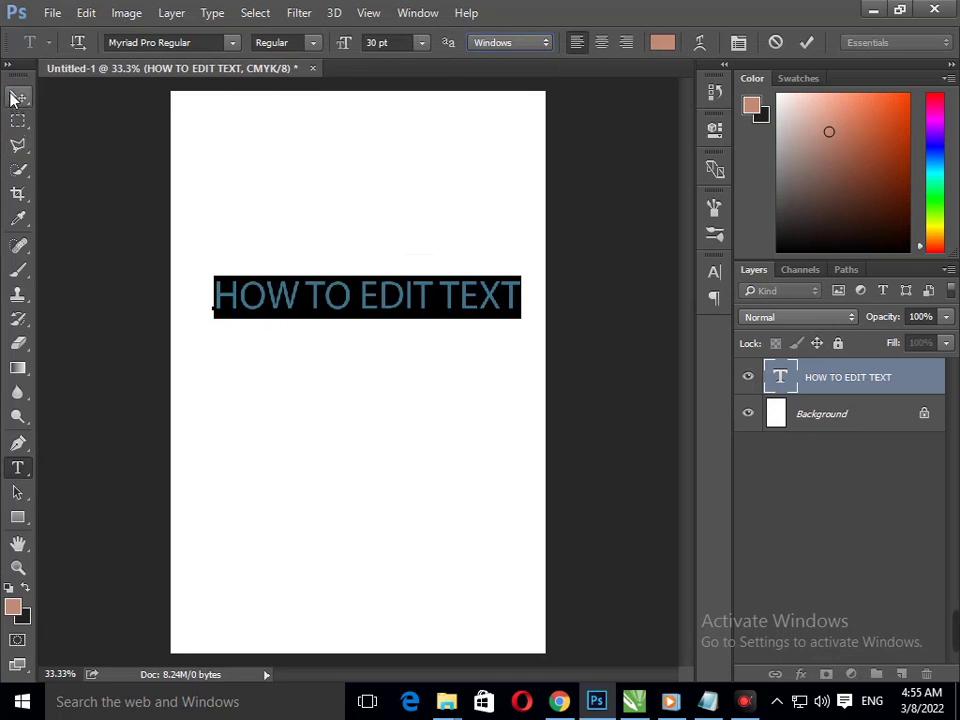
{"action": "left_click", "coordinate": [18, 97]}
{"action": "double_click", "coordinate": [790, 378]}
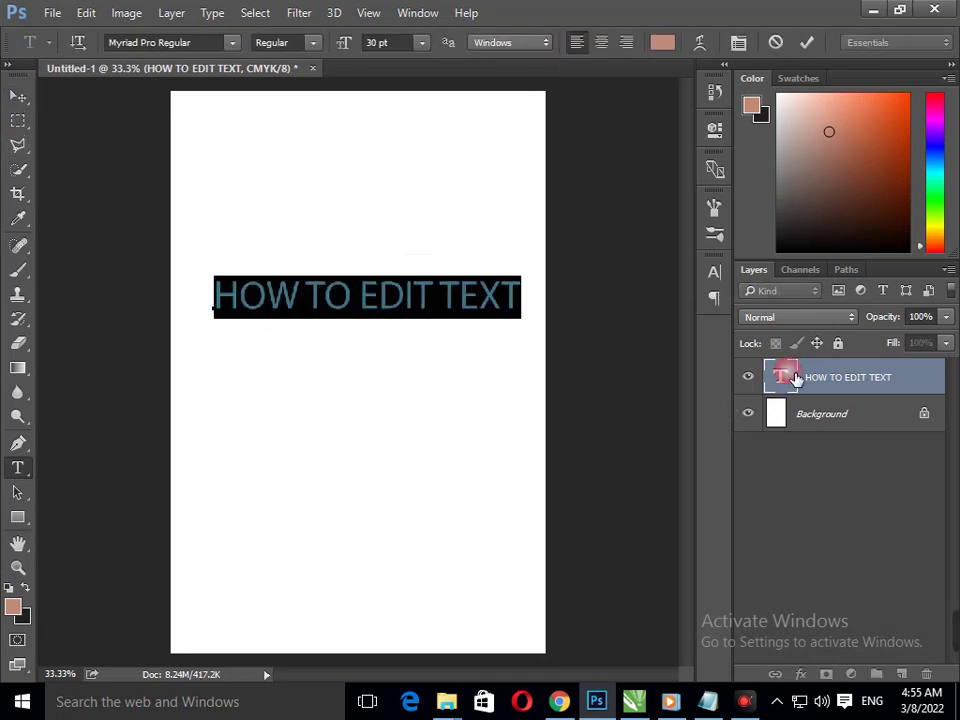
{"action": "left_click", "coordinate": [531, 44]}
{"action": "left_click", "coordinate": [519, 72]}
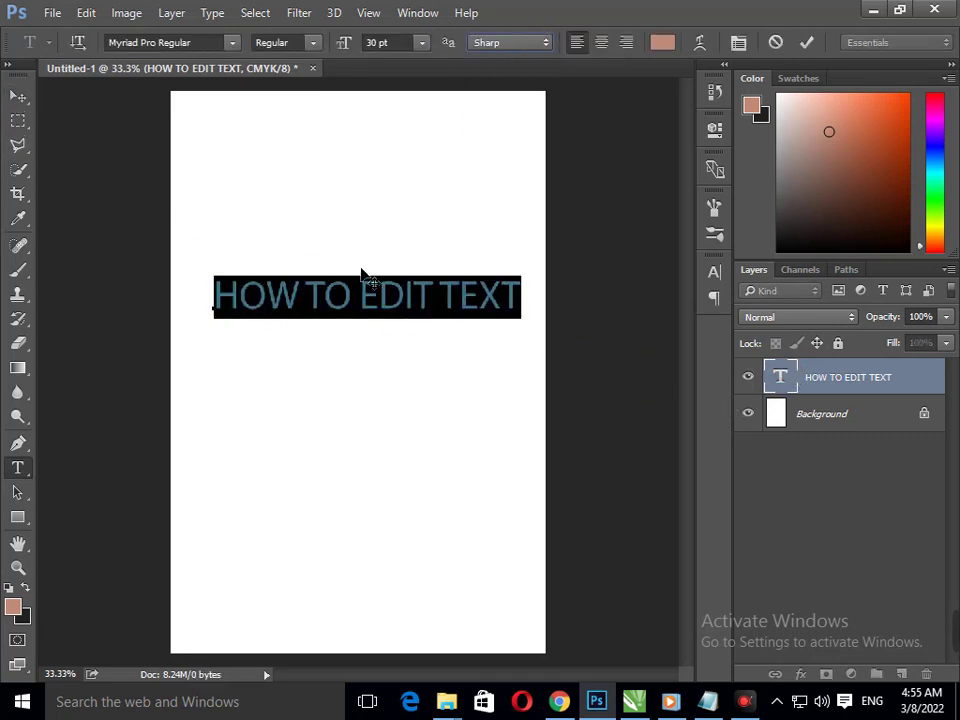
{"action": "left_click", "coordinate": [12, 97]}
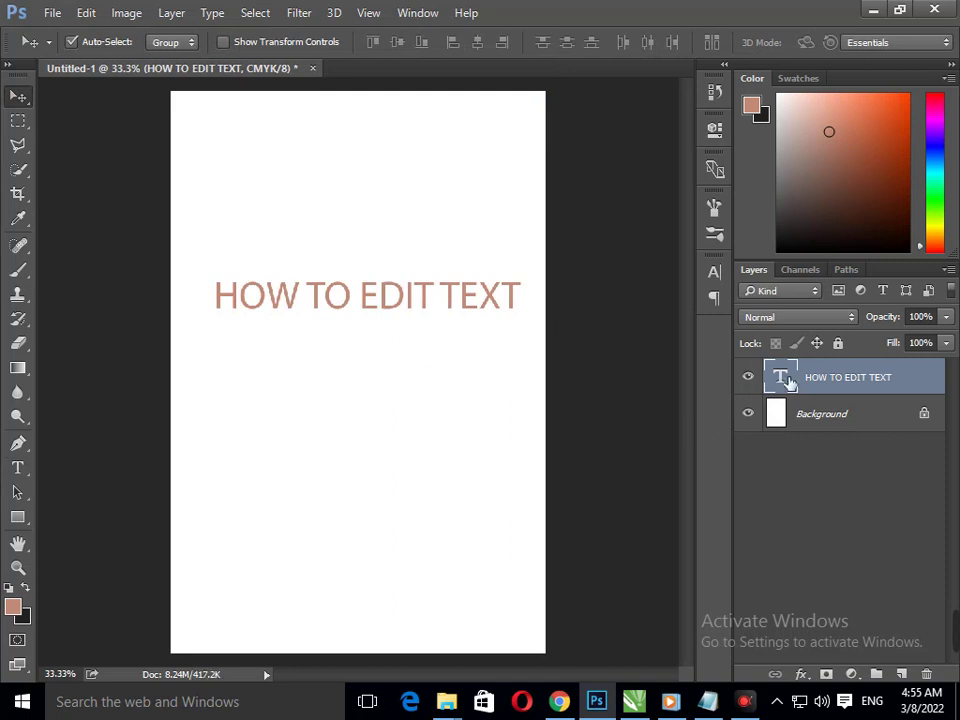
{"action": "double_click", "coordinate": [786, 379]}
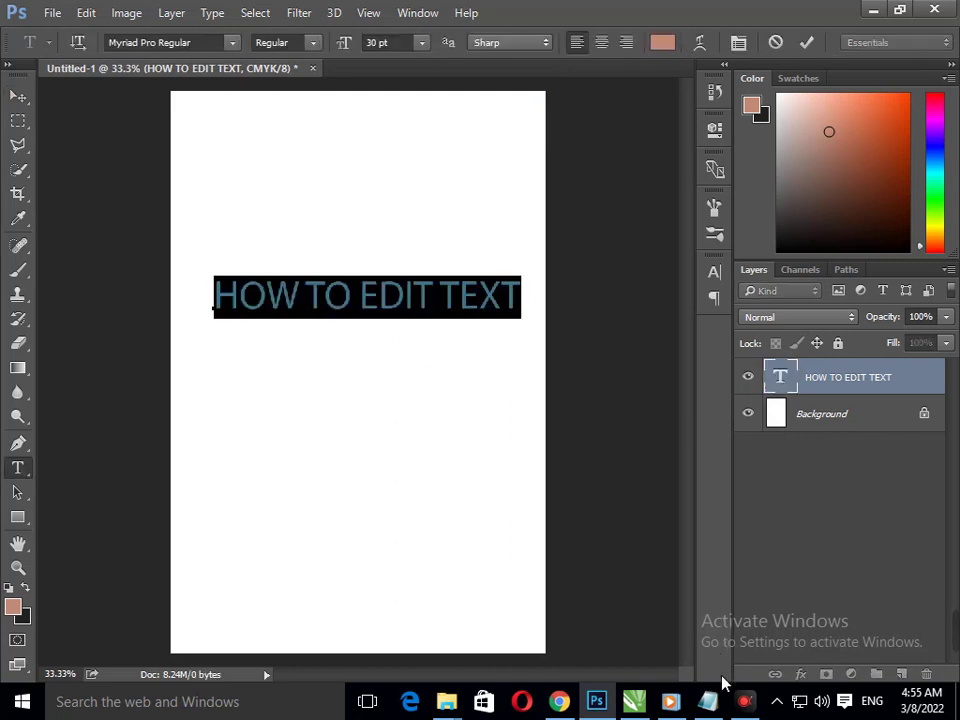
{"action": "left_click", "coordinate": [707, 700]}
{"action": "type", "text": "TO CHANGE COLOR OF TEXT"}
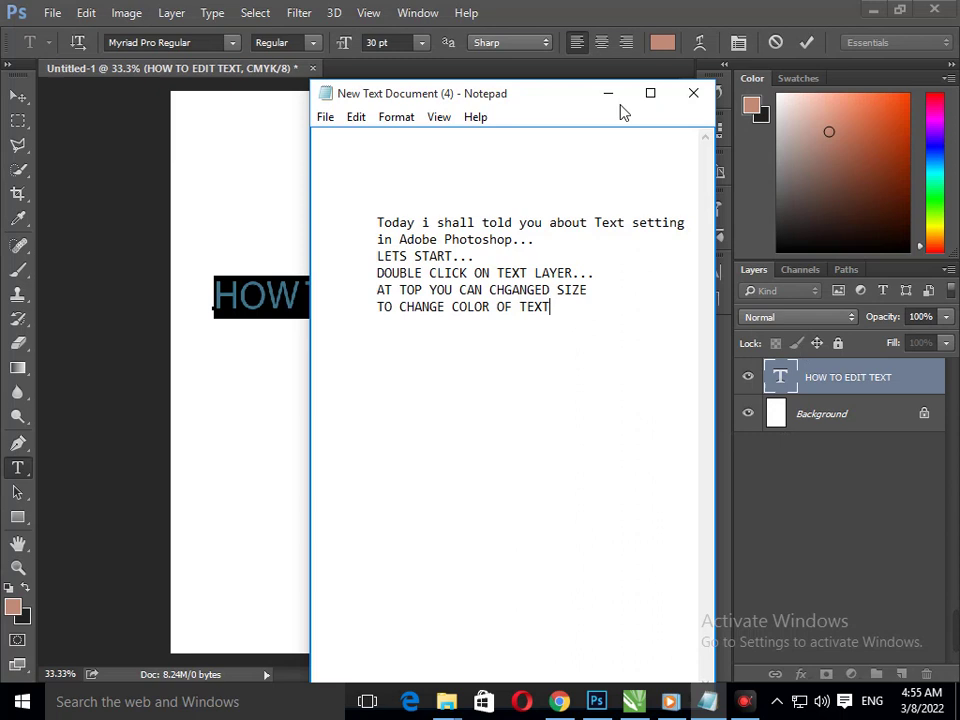
Step: Recolour the heading a deep blue and move it slightly down the page
{"action": "left_click", "coordinate": [607, 93]}
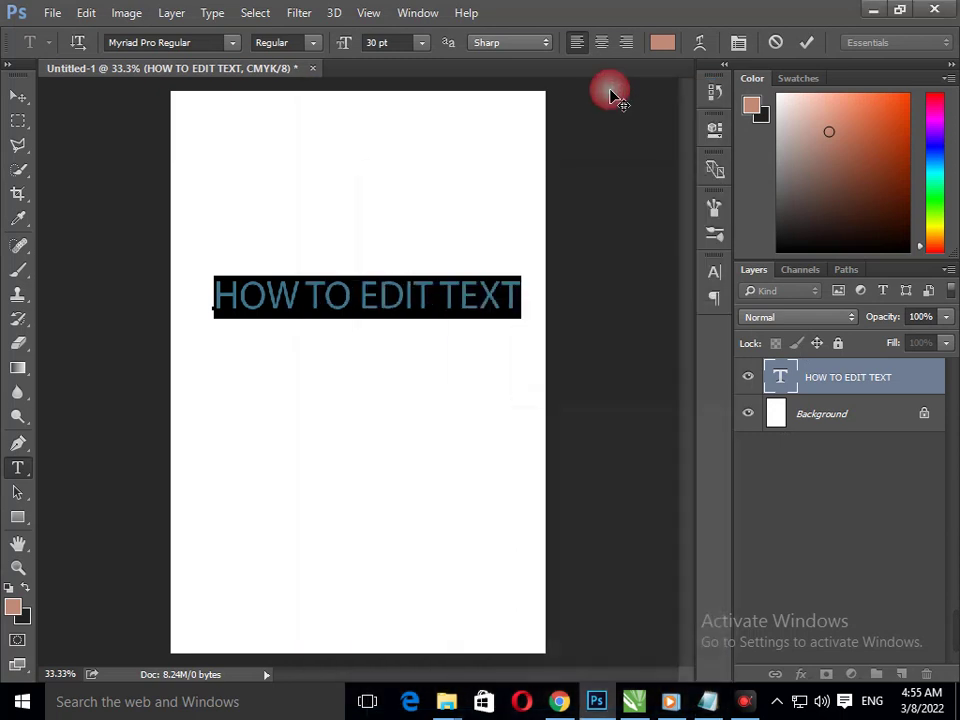
{"action": "left_click", "coordinate": [662, 42]}
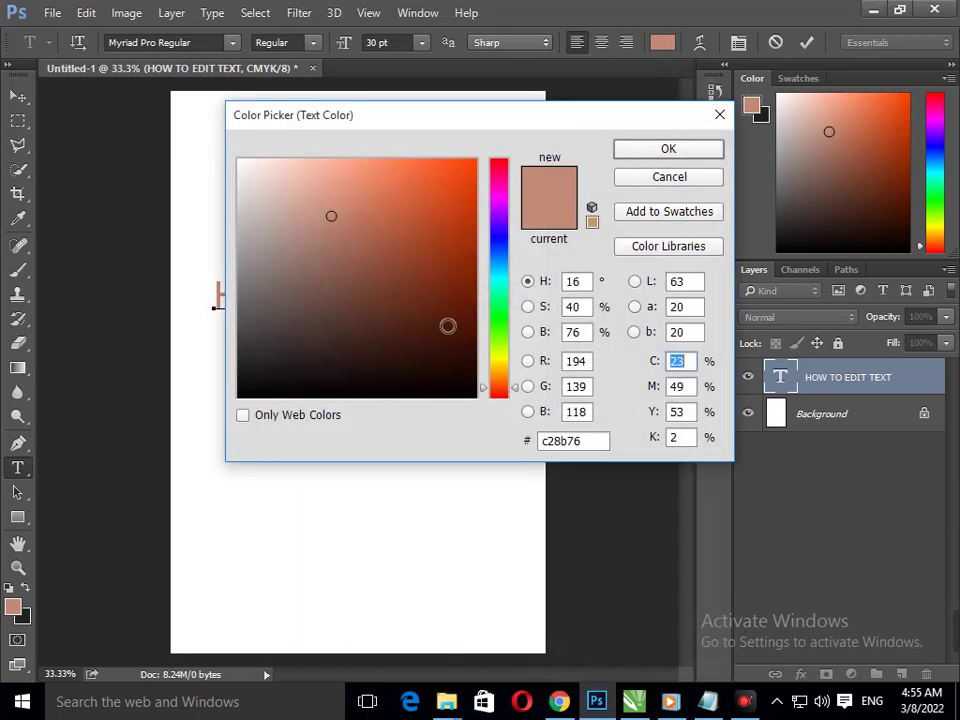
{"action": "left_click", "coordinate": [500, 313]}
{"action": "left_click", "coordinate": [463, 188]}
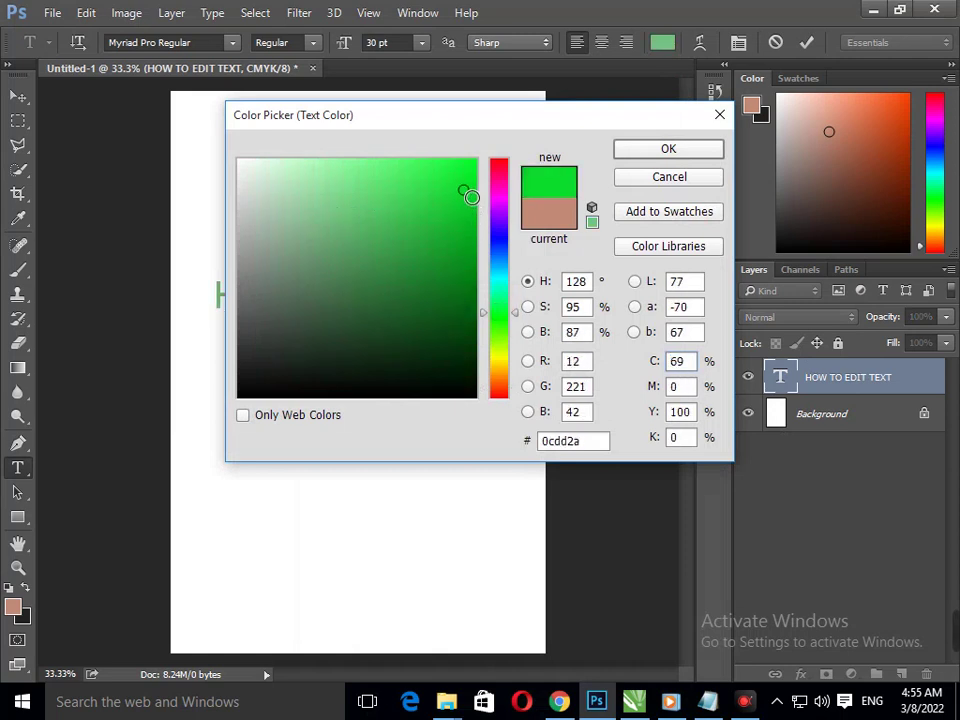
{"action": "left_click_drag", "start_coordinate": [503, 266], "coordinate": [503, 237]}
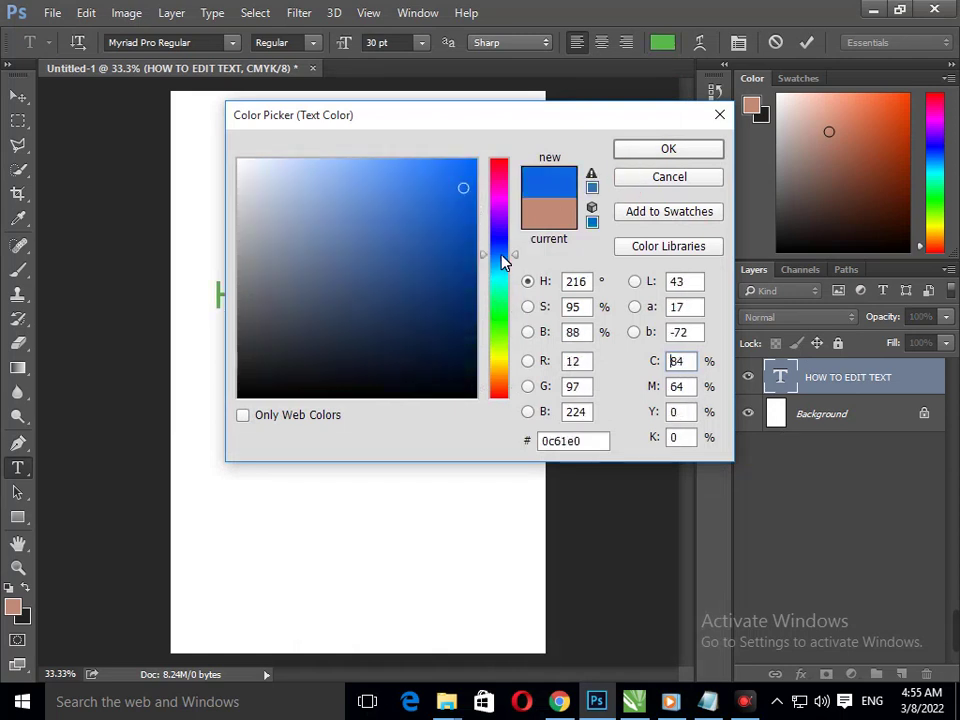
{"action": "left_click", "coordinate": [466, 181]}
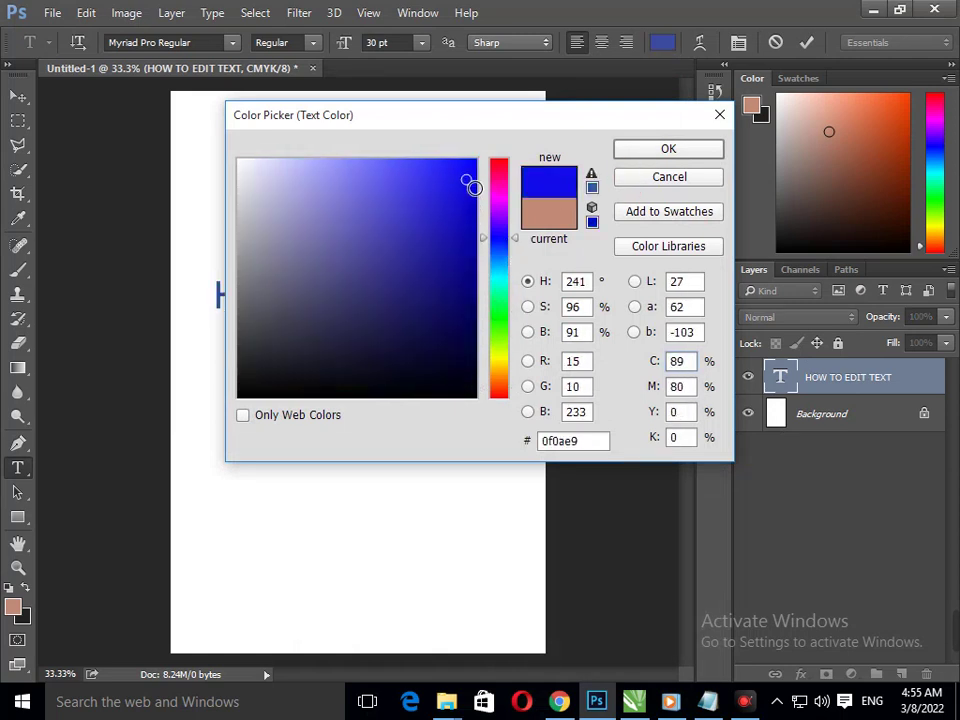
{"action": "left_click", "coordinate": [666, 149]}
{"action": "left_click", "coordinate": [16, 97]}
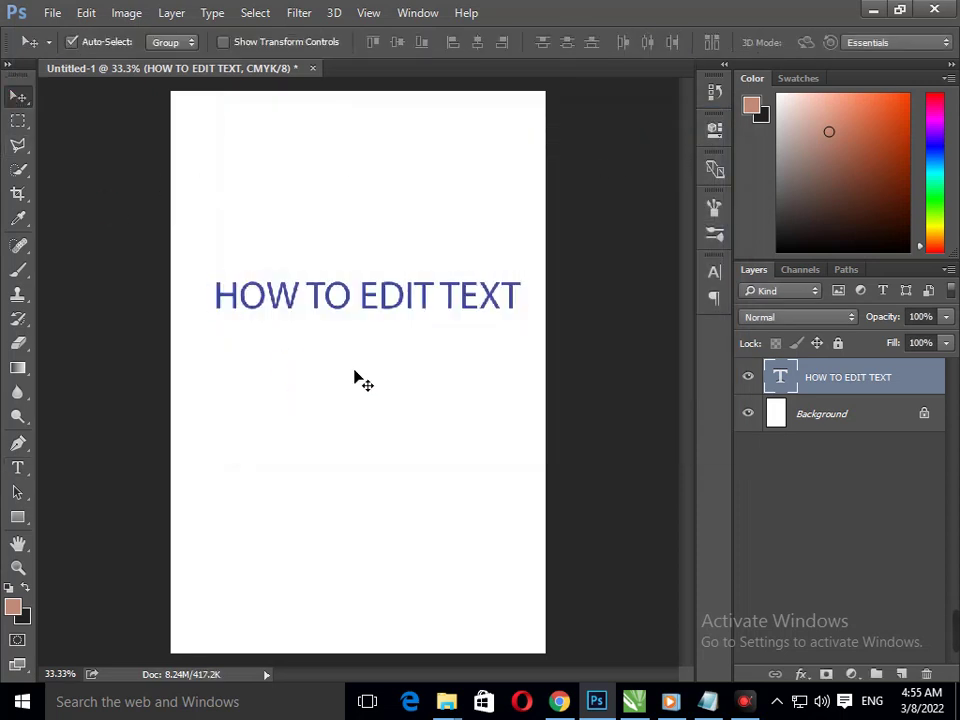
{"action": "left_click_drag", "start_coordinate": [390, 316], "coordinate": [390, 320]}
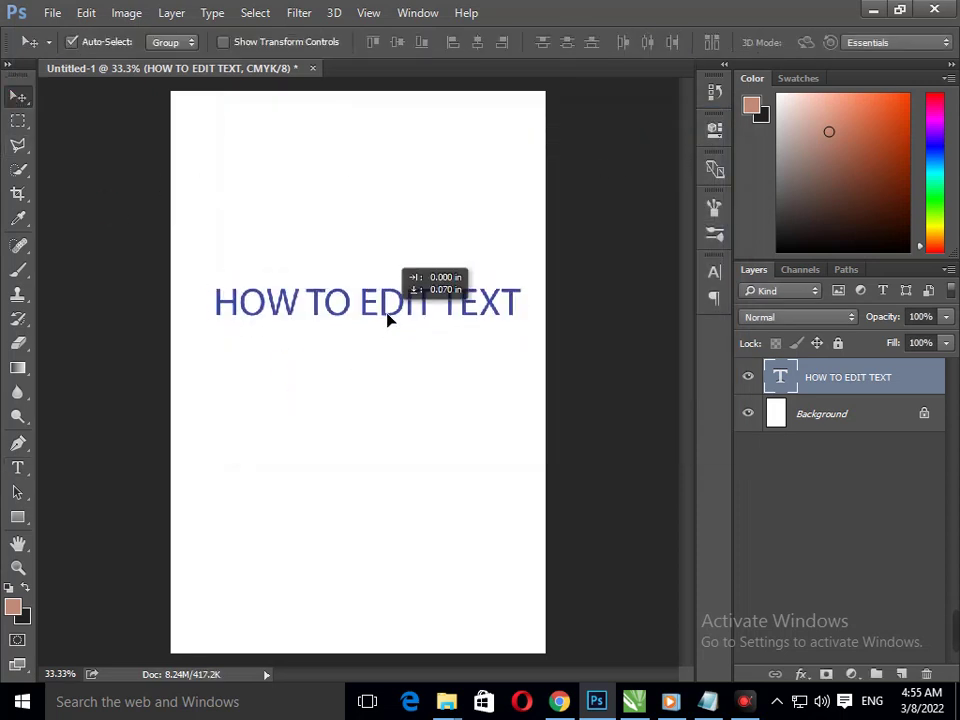
Step: Change the heading colour to pure bright red and nudge it up and left
{"action": "double_click", "coordinate": [790, 377]}
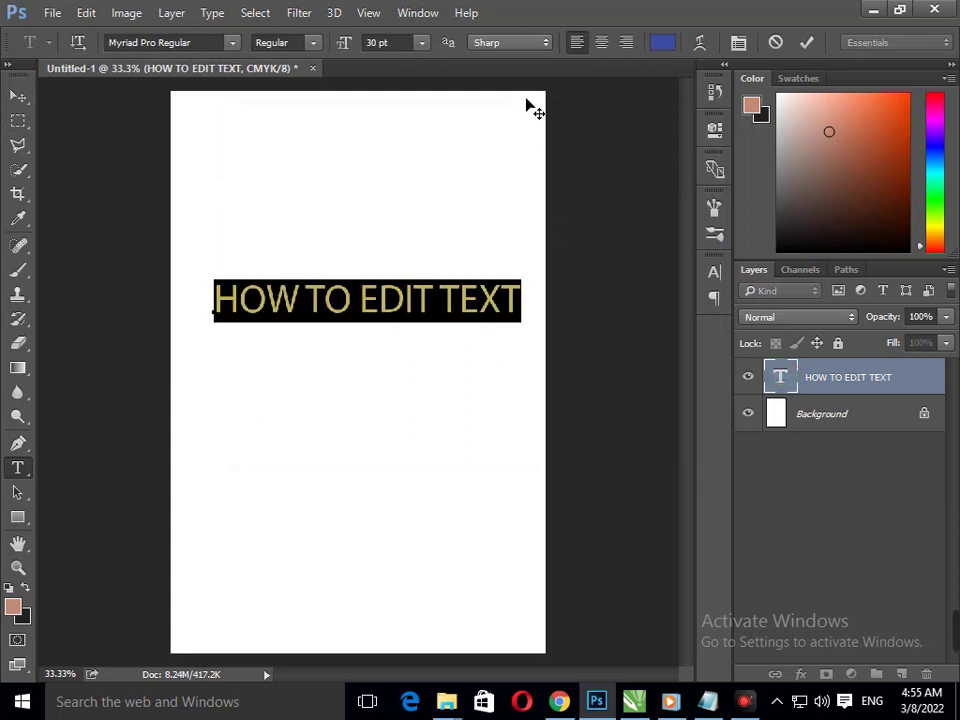
{"action": "left_click", "coordinate": [662, 42]}
{"action": "left_click_drag", "start_coordinate": [490, 326], "coordinate": [490, 398]}
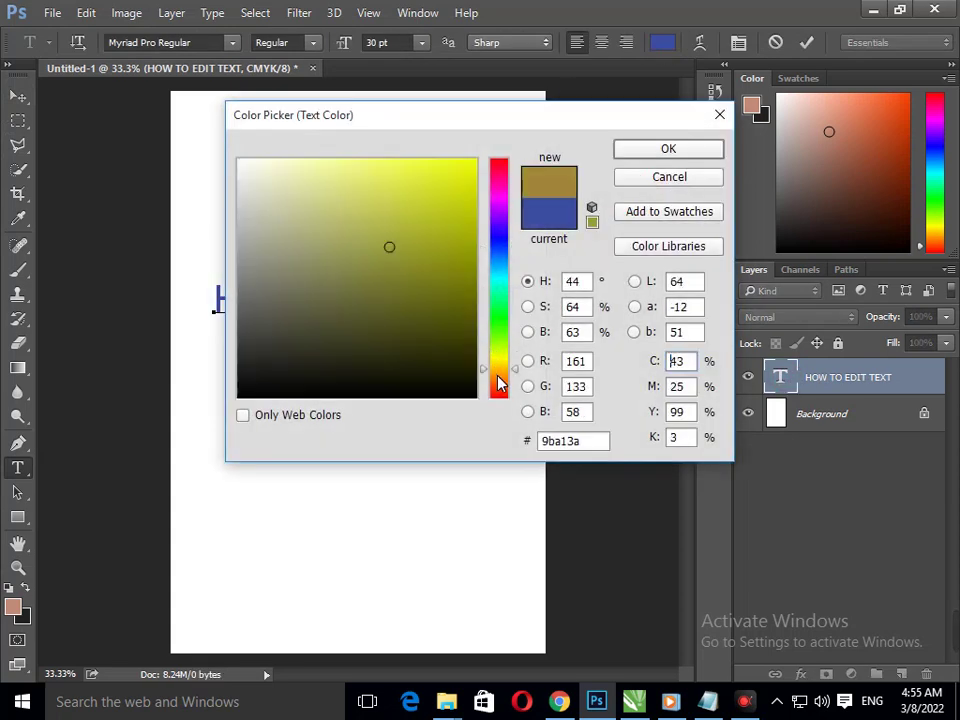
{"action": "left_click_drag", "start_coordinate": [470, 165], "coordinate": [478, 158]}
{"action": "left_click", "coordinate": [680, 152]}
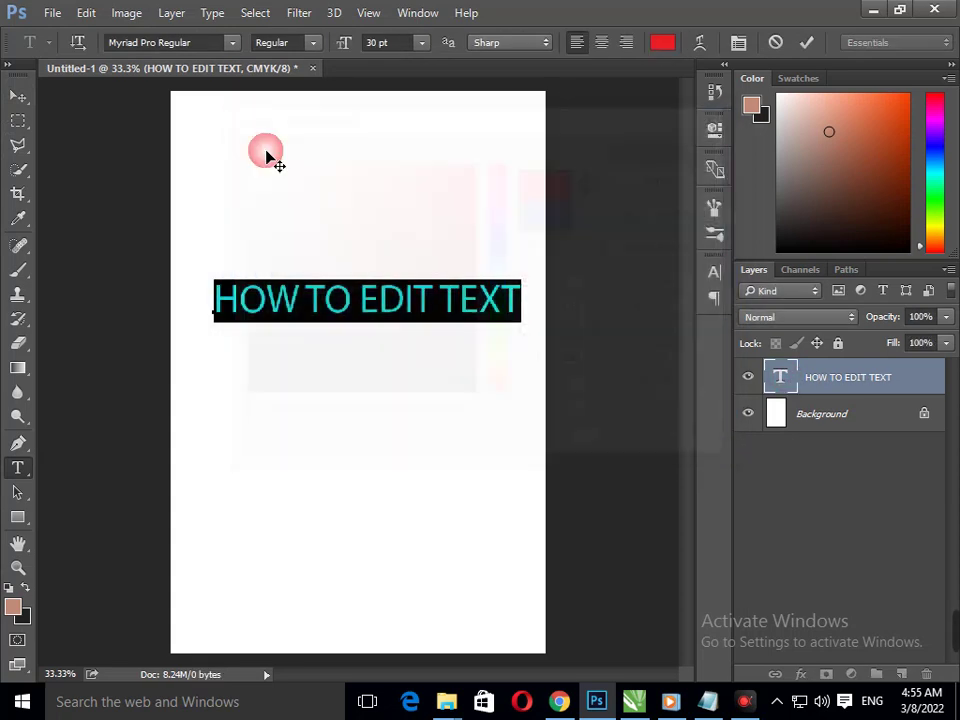
{"action": "left_click", "coordinate": [18, 96]}
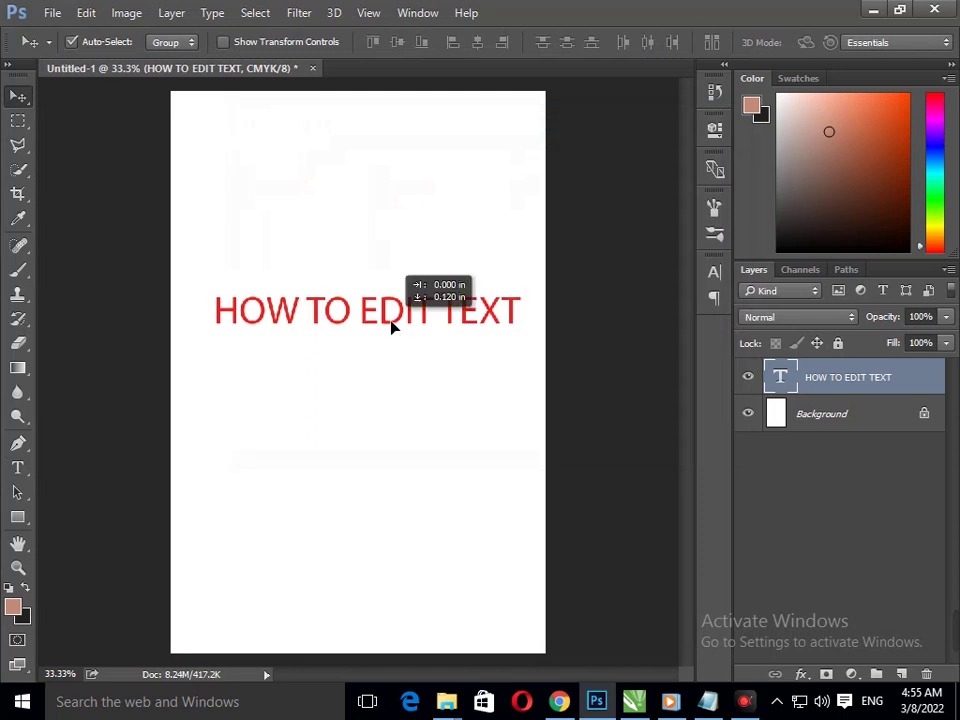
{"action": "left_click_drag", "start_coordinate": [392, 315], "coordinate": [389, 311]}
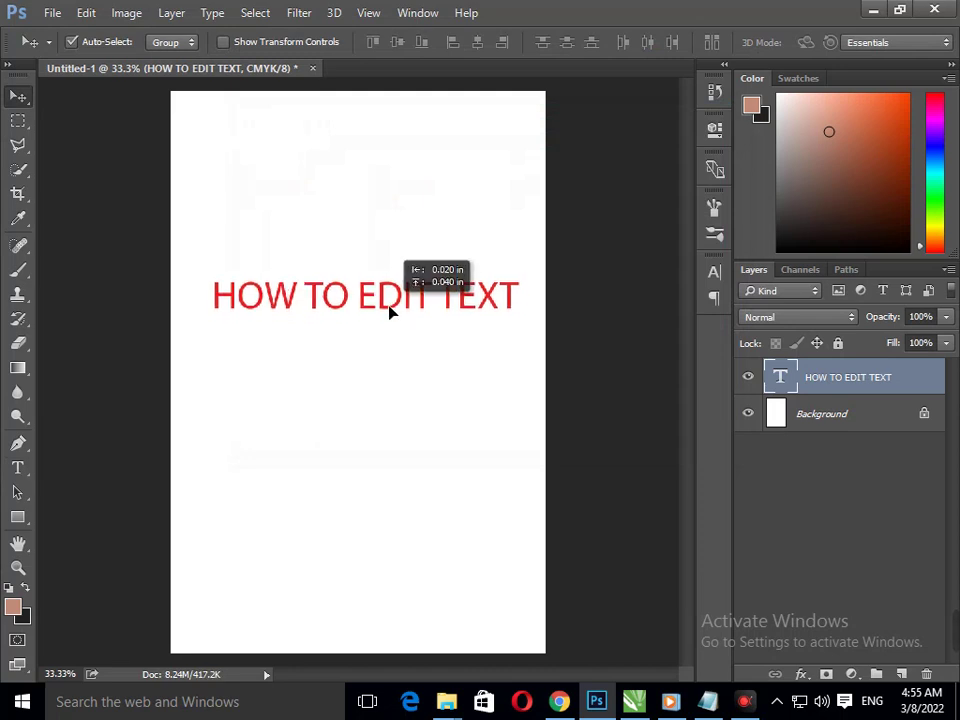
Step: Change the heading colour to violet (5300fb)
{"action": "double_click", "coordinate": [781, 377]}
{"action": "left_click", "coordinate": [664, 43]}
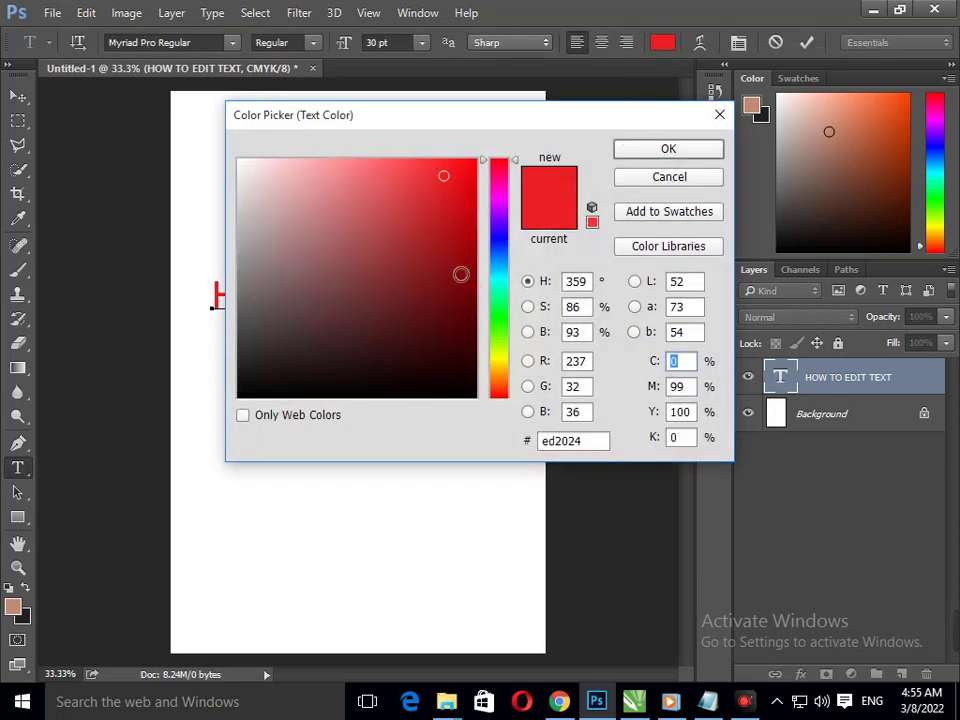
{"action": "mouse_move", "coordinate": [503, 253]}
{"action": "left_mouse_down"}
{"action": "mouse_move", "coordinate": [506, 228]}
{"action": "mouse_move", "coordinate": [477, 160]}
{"action": "left_mouse_up"}
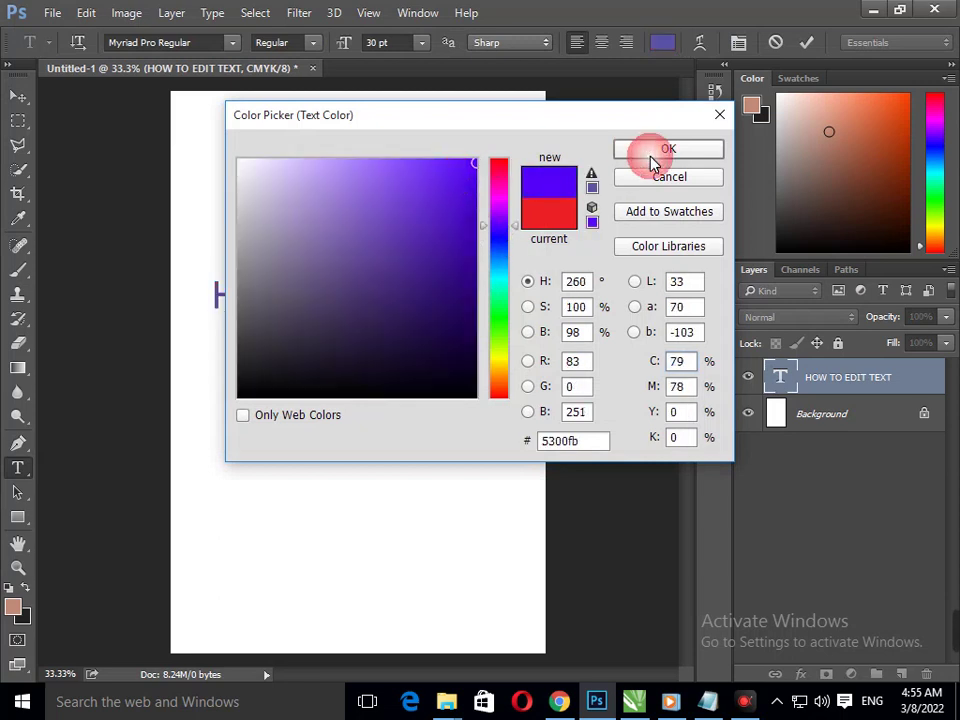
{"action": "left_click", "coordinate": [650, 152]}
{"action": "left_click", "coordinate": [18, 96]}
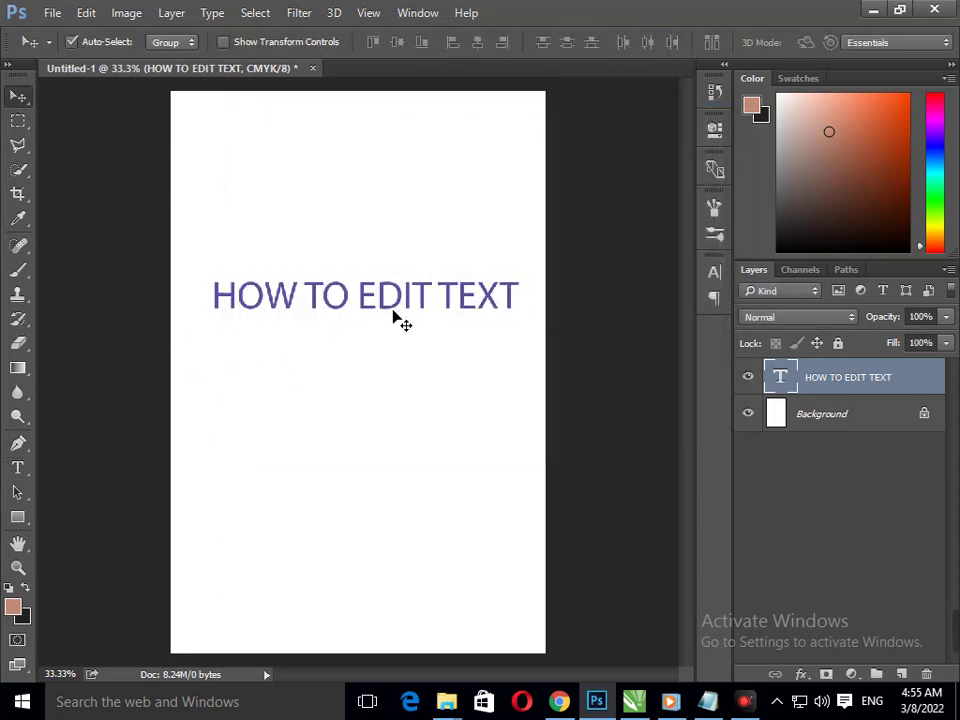
Step: Add 'IN THIS WAY YOU CAN CHANGED COLOR OF TEXT' to the notes and minimize Notepad
{"action": "left_click", "coordinate": [708, 701]}
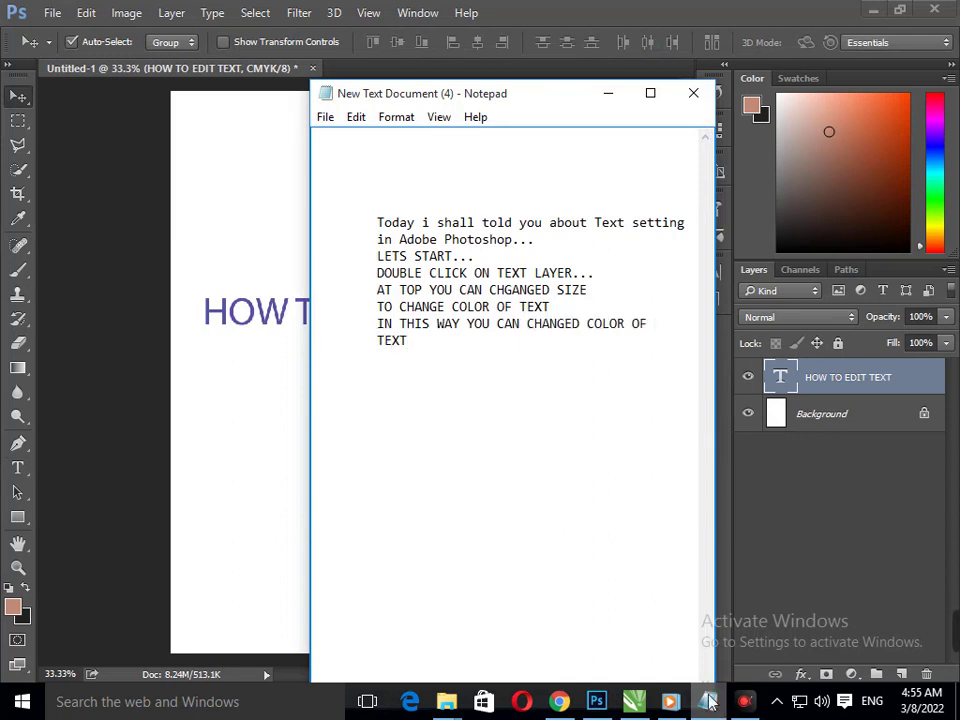
{"action": "left_click", "coordinate": [608, 93]}
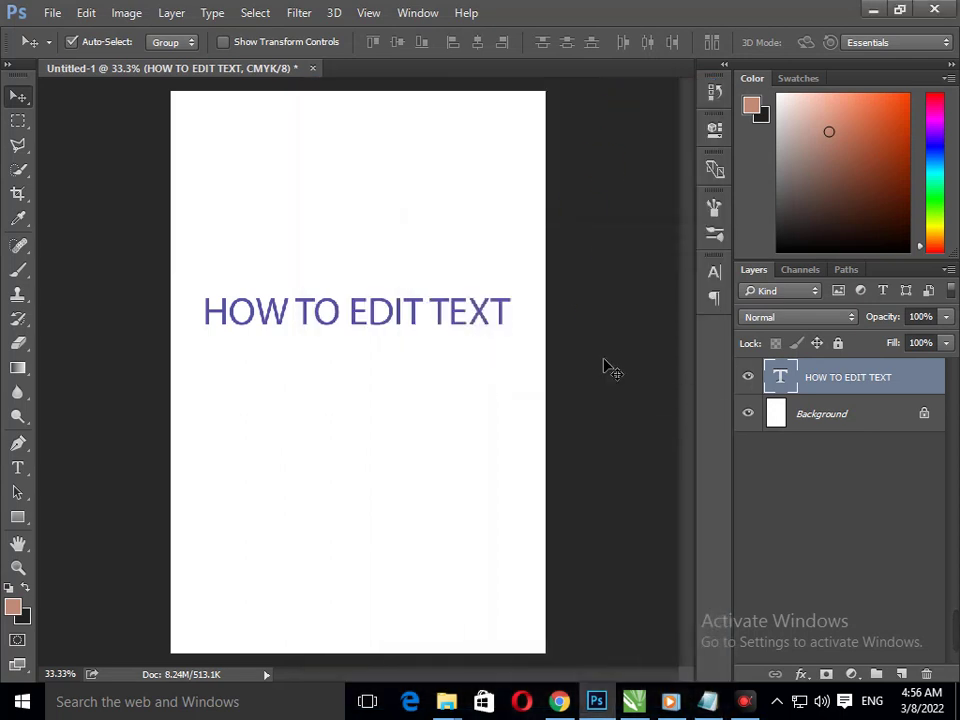
Step: Recolour the HOW TO EDIT TEXT heading a bright cyan and reopen its text for editing
{"action": "double_click", "coordinate": [780, 377]}
{"action": "left_click", "coordinate": [662, 42]}
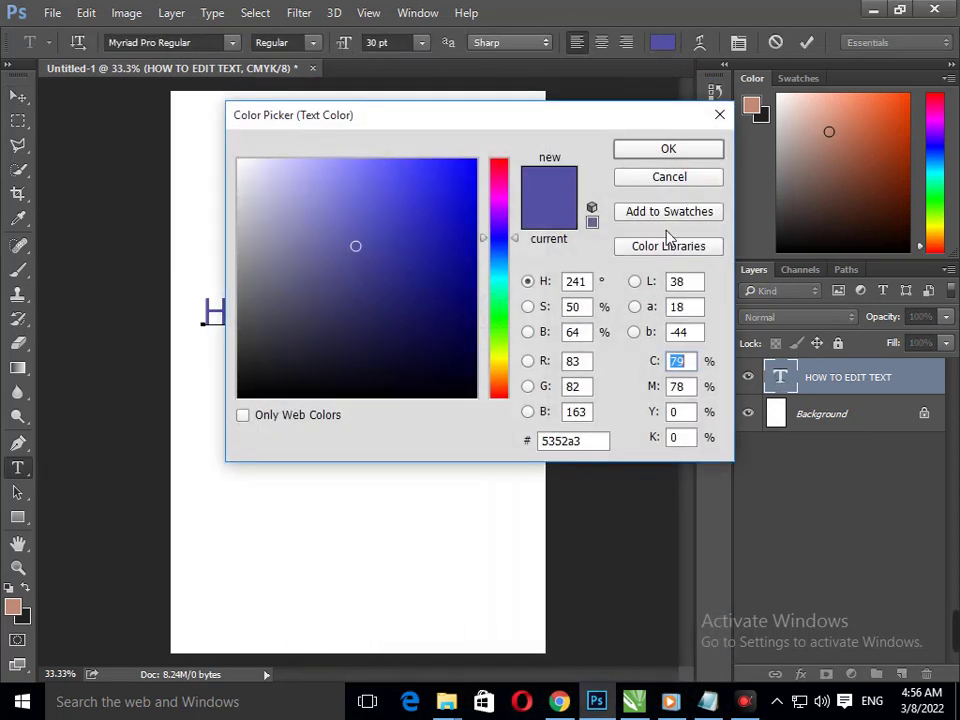
{"action": "left_click_drag", "start_coordinate": [420, 242], "coordinate": [459, 201]}
{"action": "mouse_move", "coordinate": [498, 262]}
{"action": "left_mouse_down"}
{"action": "mouse_move", "coordinate": [500, 287]}
{"action": "mouse_move", "coordinate": [497, 265]}
{"action": "left_mouse_up"}
{"action": "left_click", "coordinate": [667, 152]}
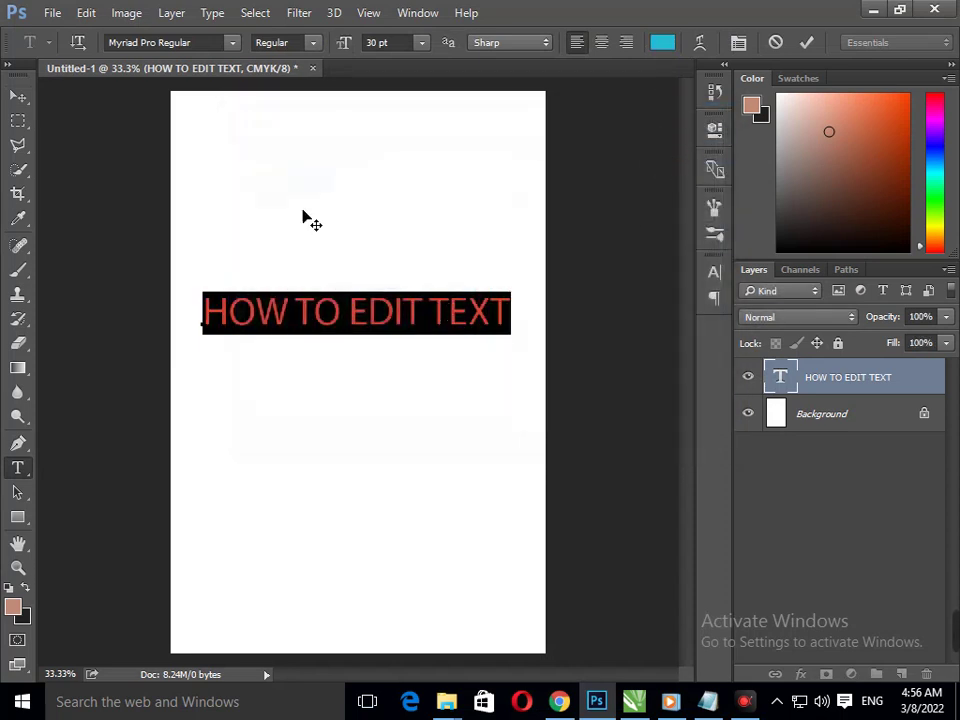
{"action": "left_click", "coordinate": [18, 96]}
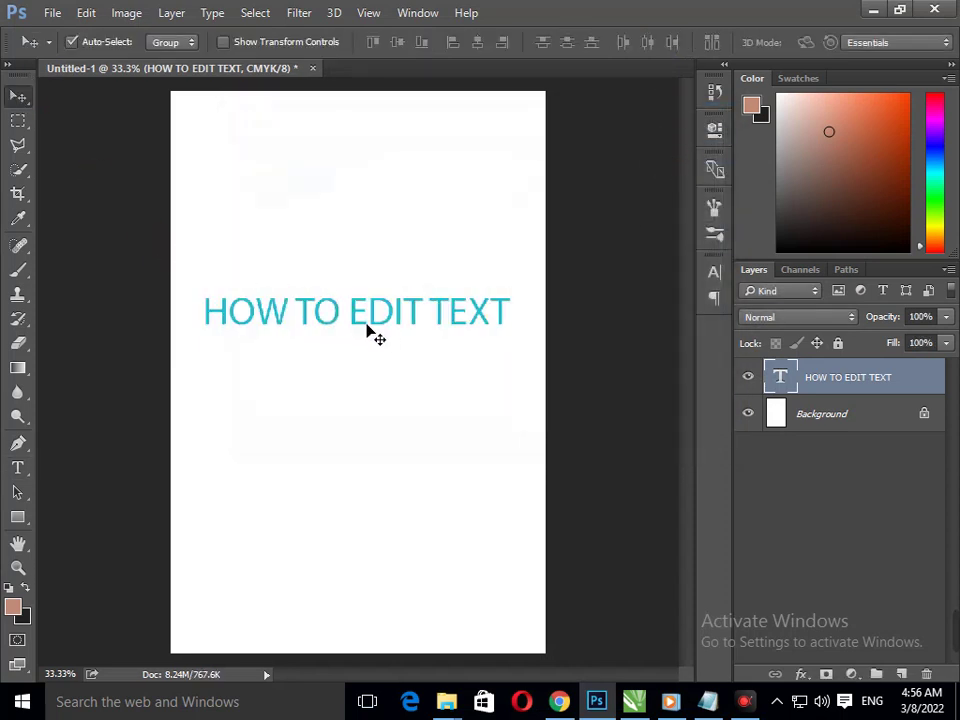
{"action": "double_click", "coordinate": [781, 377]}
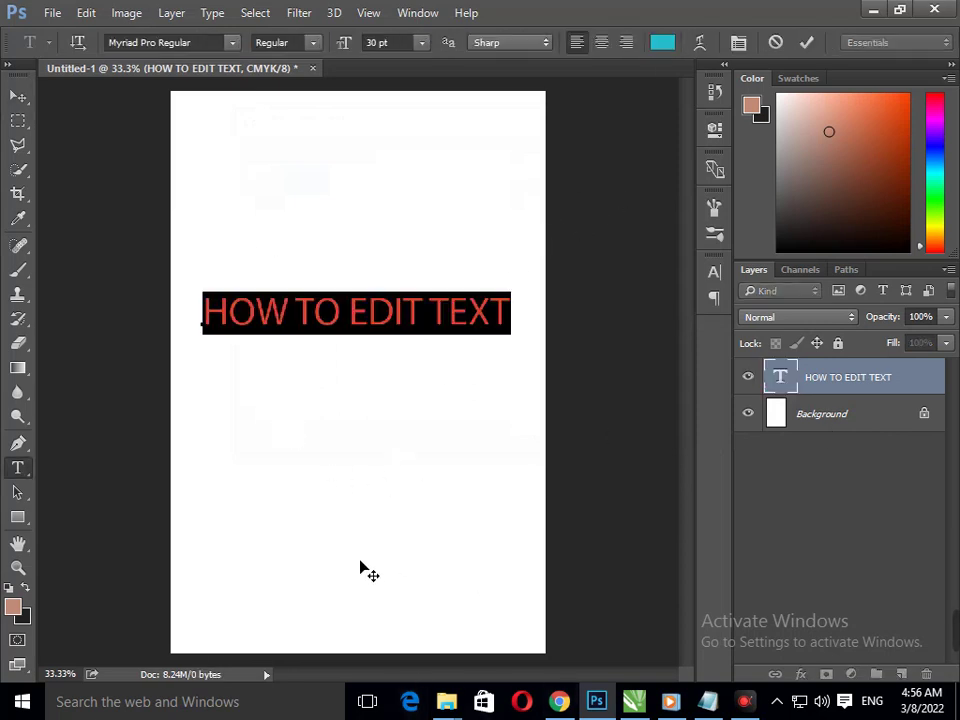
{"action": "left_click", "coordinate": [709, 700]}
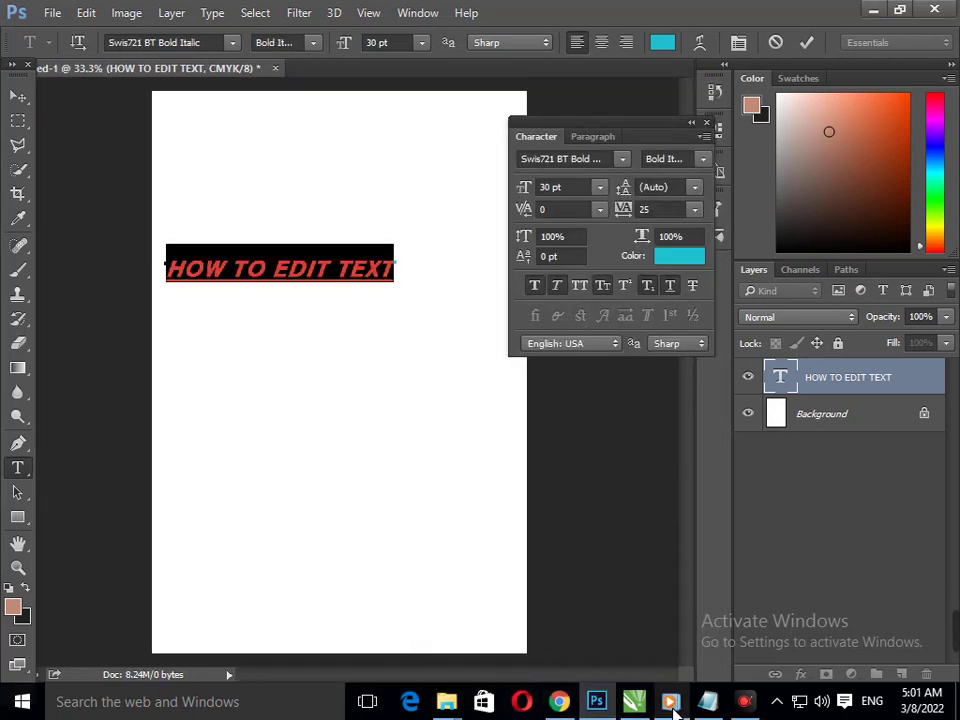
{"action": "mouse_move", "coordinate": [744, 701]}
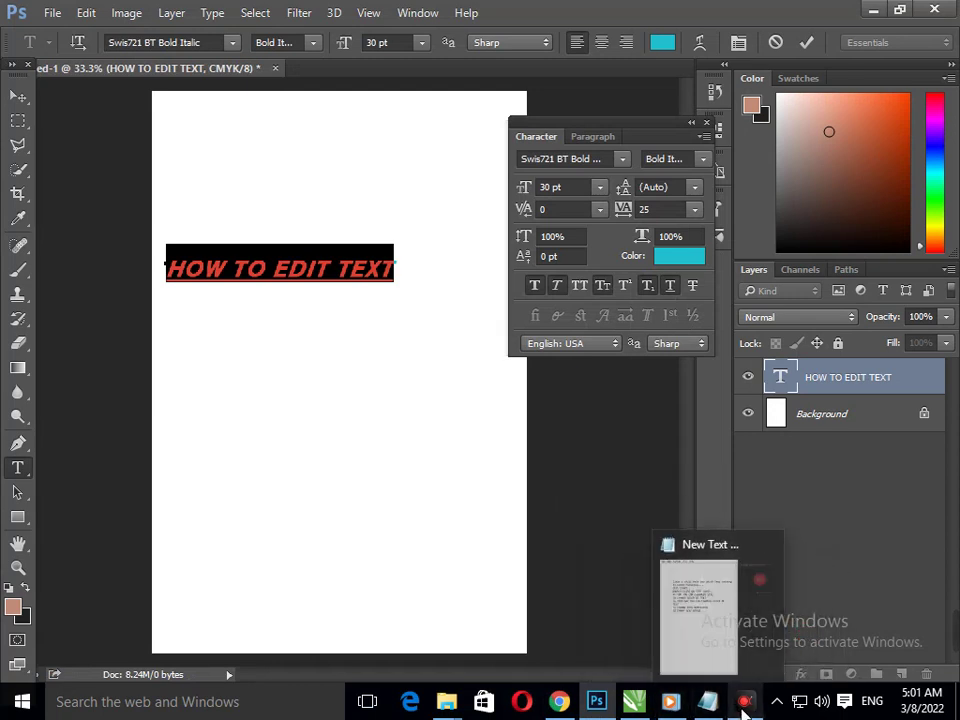
Step: Set the heading's tracking to 75 and swap its underline for a strikethrough
{"action": "left_click", "coordinate": [744, 704]}
{"action": "left_click", "coordinate": [744, 704]}
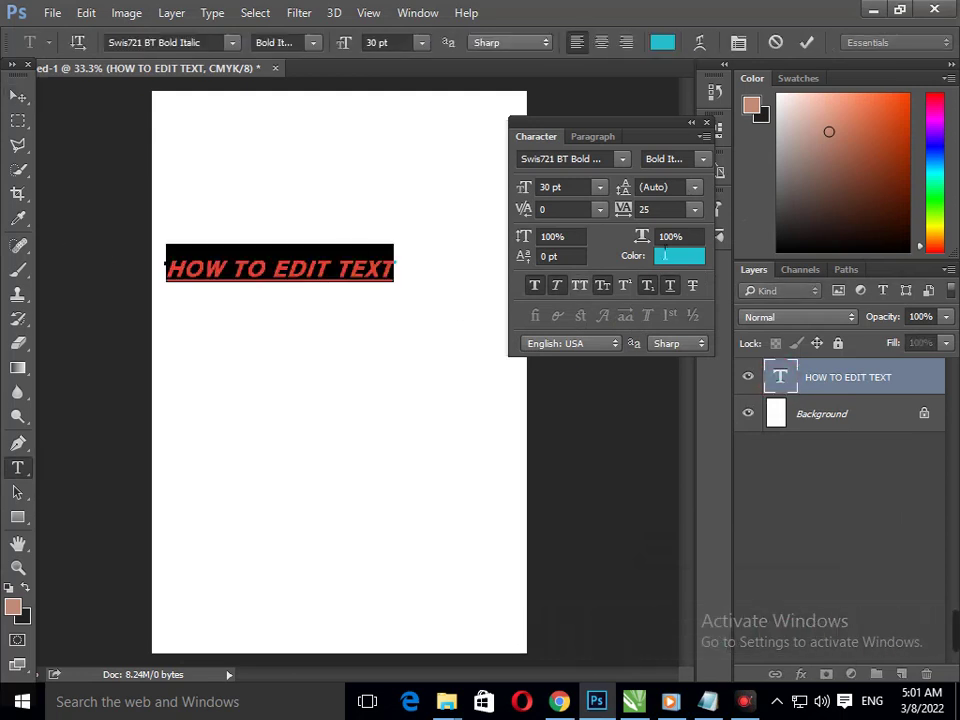
{"action": "left_click", "coordinate": [694, 210]}
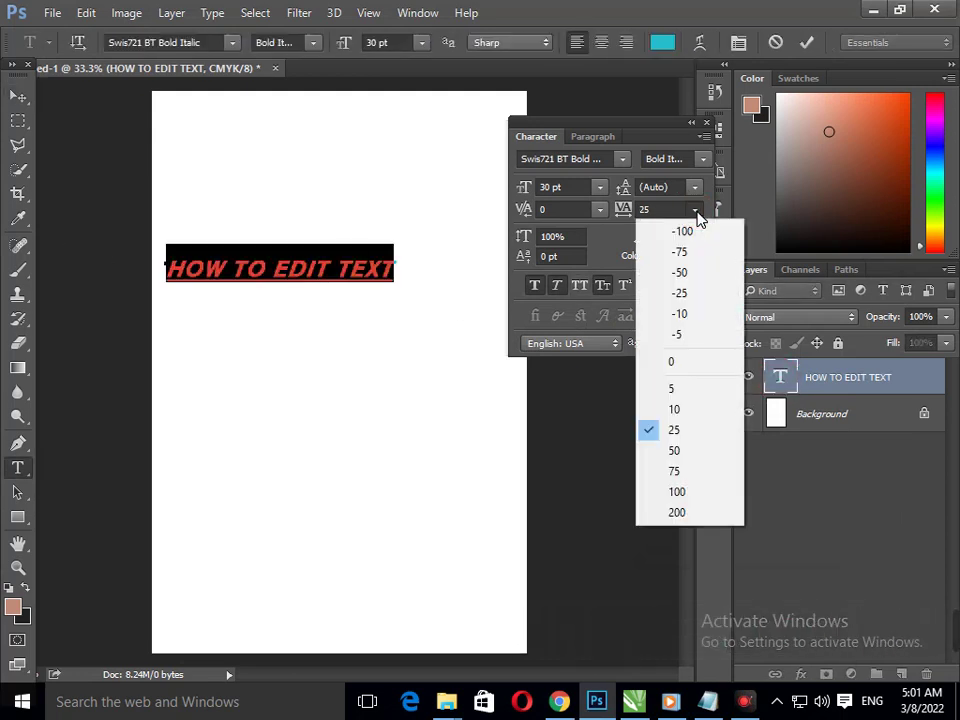
{"action": "left_click", "coordinate": [680, 469]}
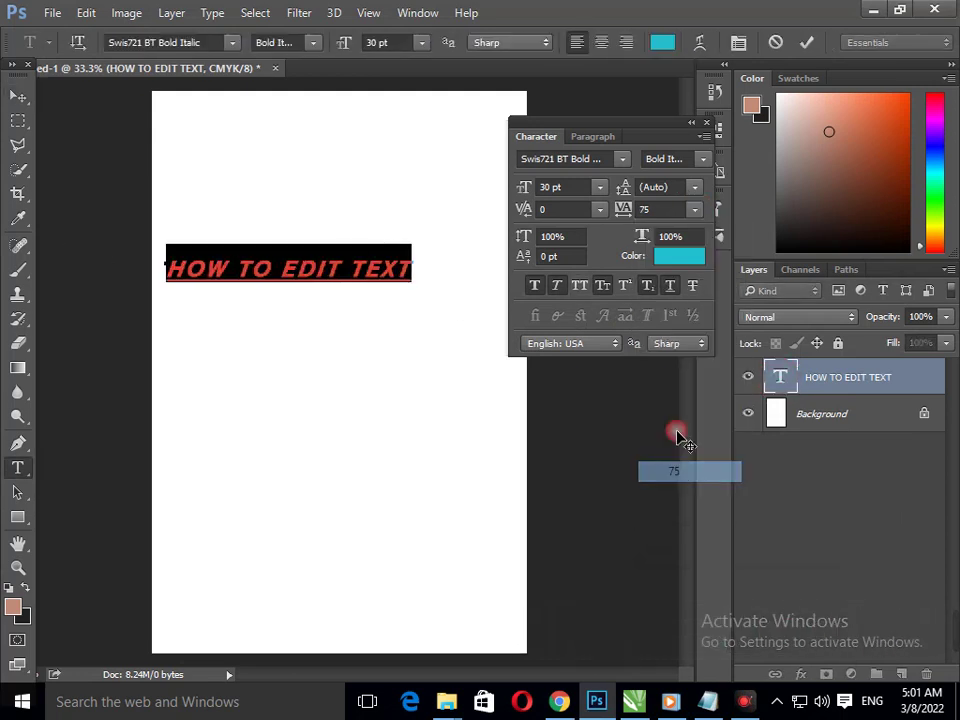
{"action": "left_click", "coordinate": [668, 287]}
{"action": "left_click", "coordinate": [694, 286]}
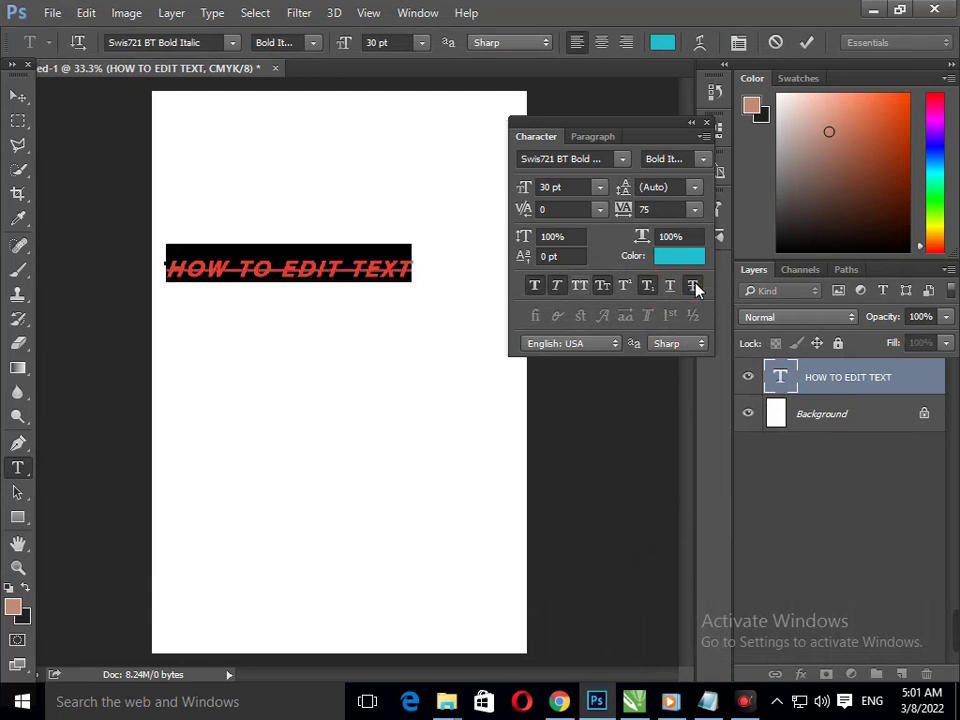
{"action": "left_click", "coordinate": [18, 96]}
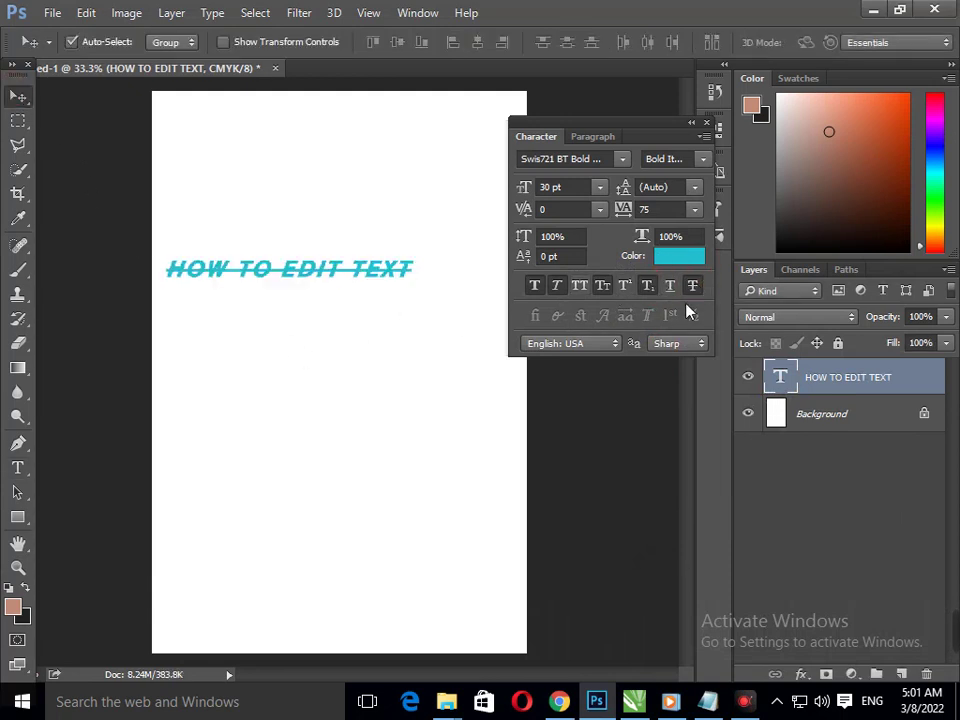
Step: Set the heading's language to Romanian and keep Sharp anti-aliasing after trying Strong
{"action": "double_click", "coordinate": [780, 380]}
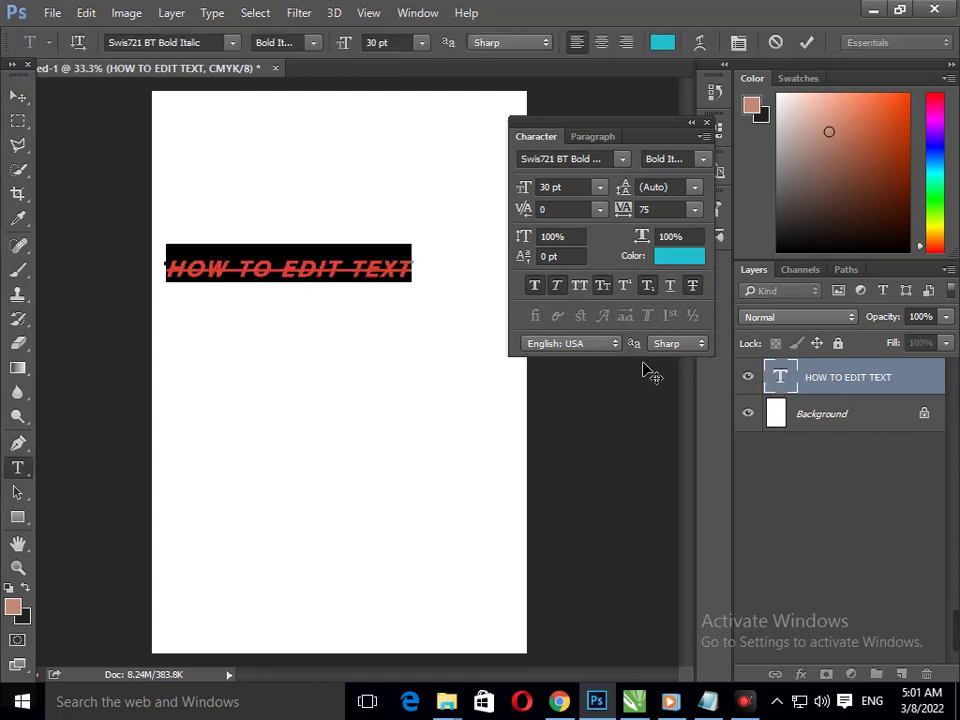
{"action": "left_click", "coordinate": [583, 345]}
{"action": "left_click", "coordinate": [575, 345]}
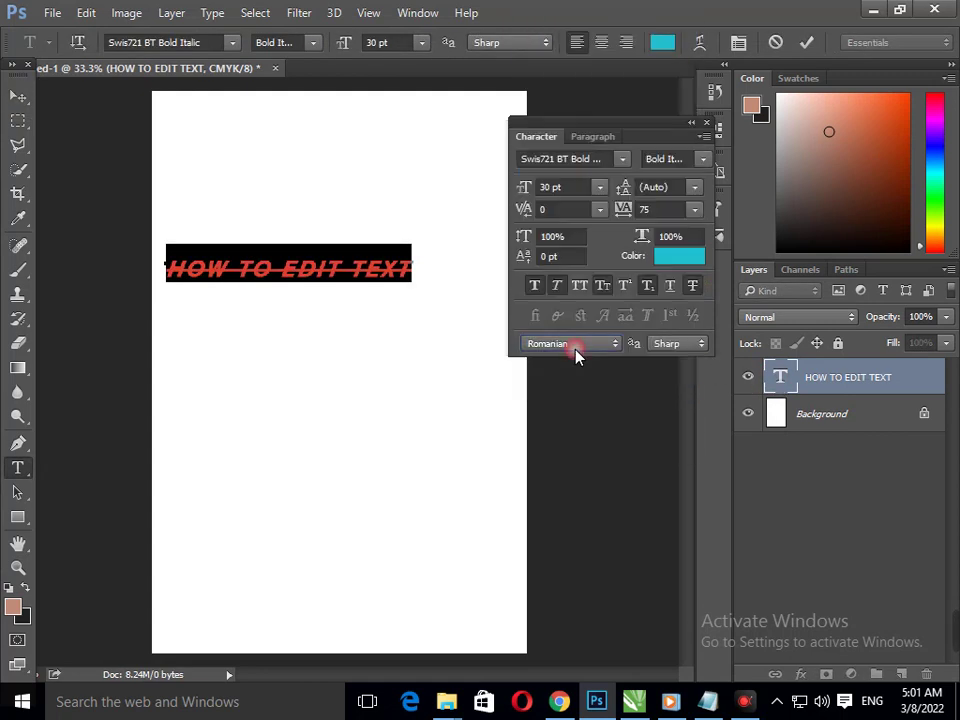
{"action": "left_click", "coordinate": [574, 355]}
{"action": "left_click", "coordinate": [574, 354]}
{"action": "left_click", "coordinate": [667, 345]}
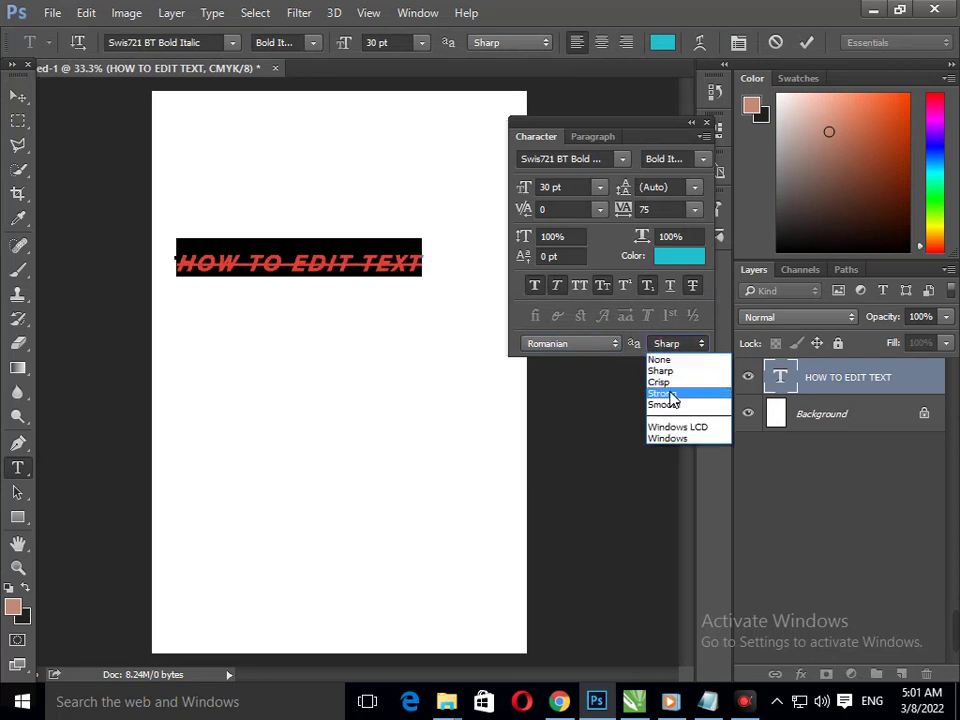
{"action": "left_click", "coordinate": [670, 392]}
{"action": "left_click", "coordinate": [672, 343]}
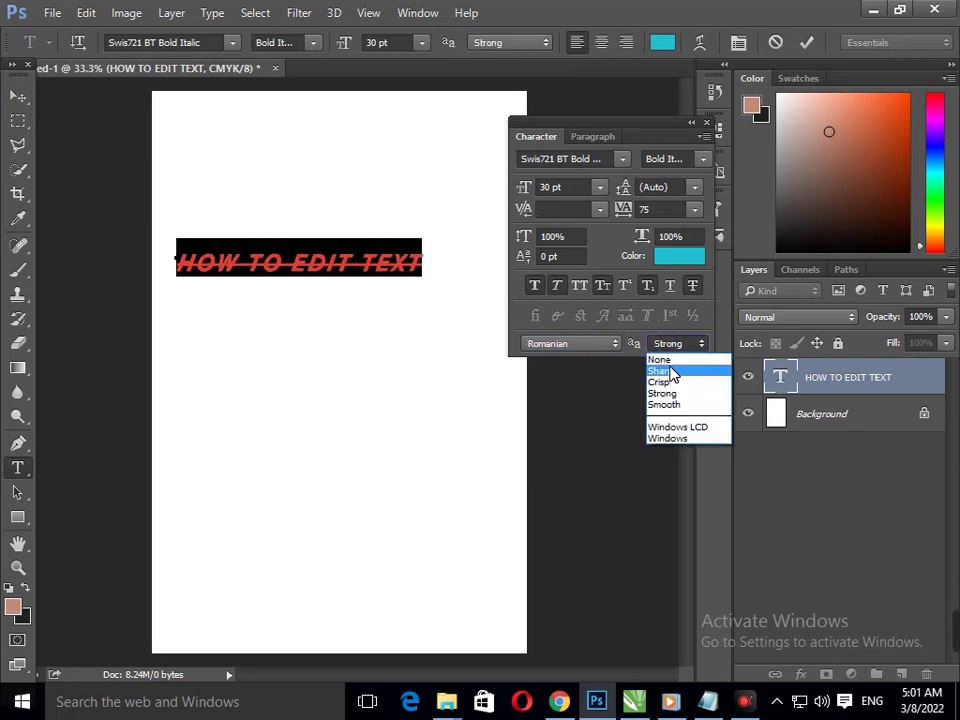
{"action": "left_click", "coordinate": [664, 369]}
{"action": "left_click", "coordinate": [17, 100]}
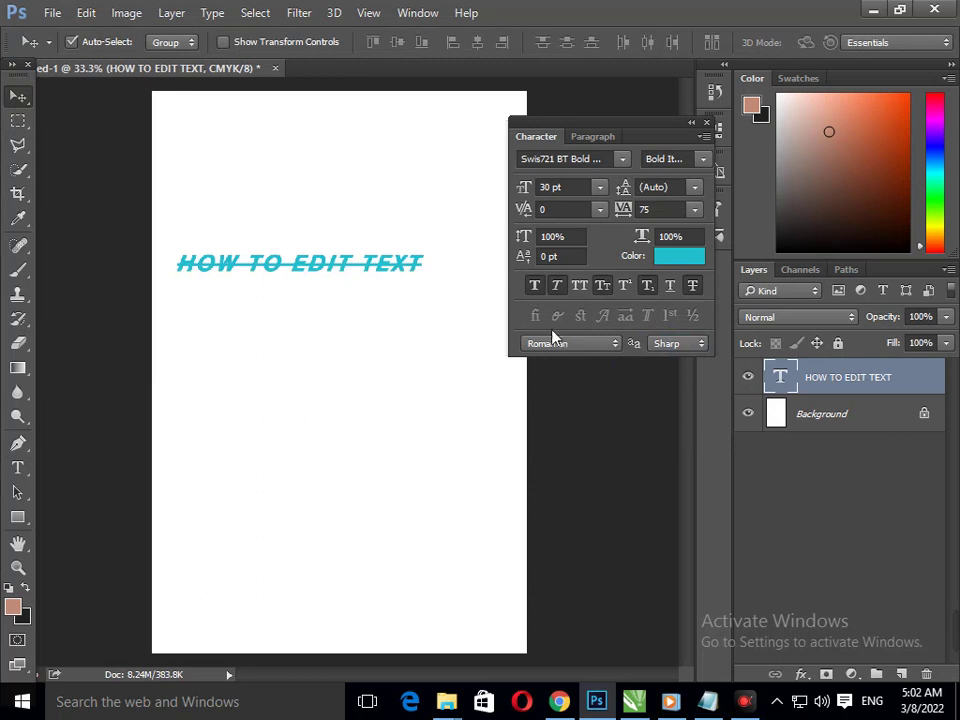
Step: In the heading's Color Picker, try near-black, red, green and bright blue hues
{"action": "double_click", "coordinate": [781, 378]}
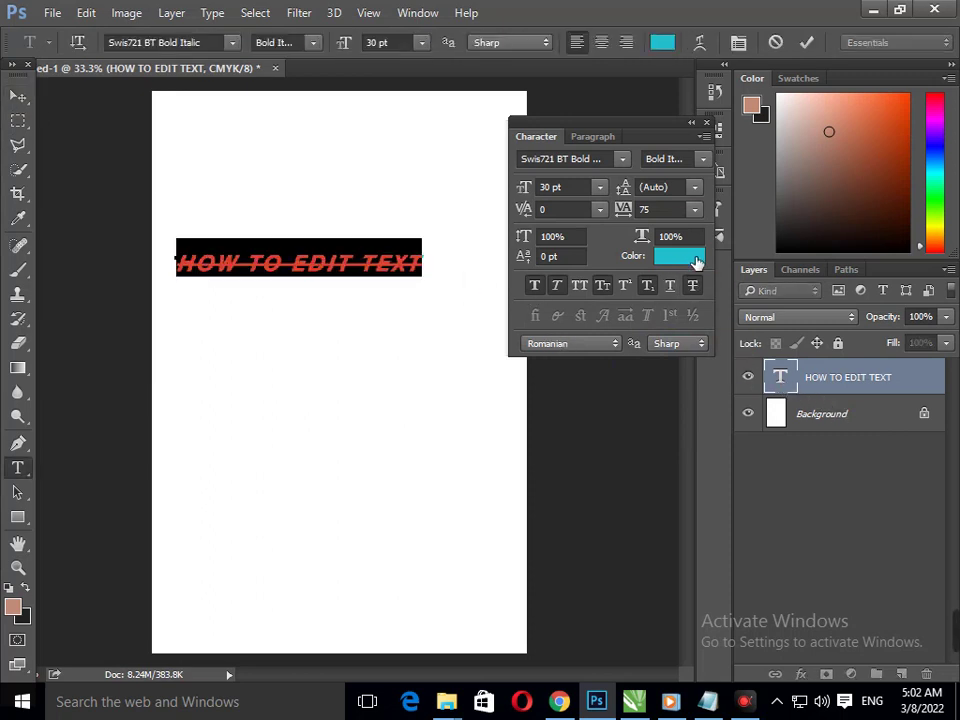
{"action": "left_click", "coordinate": [680, 256]}
{"action": "left_click_drag", "start_coordinate": [452, 375], "coordinate": [453, 383]}
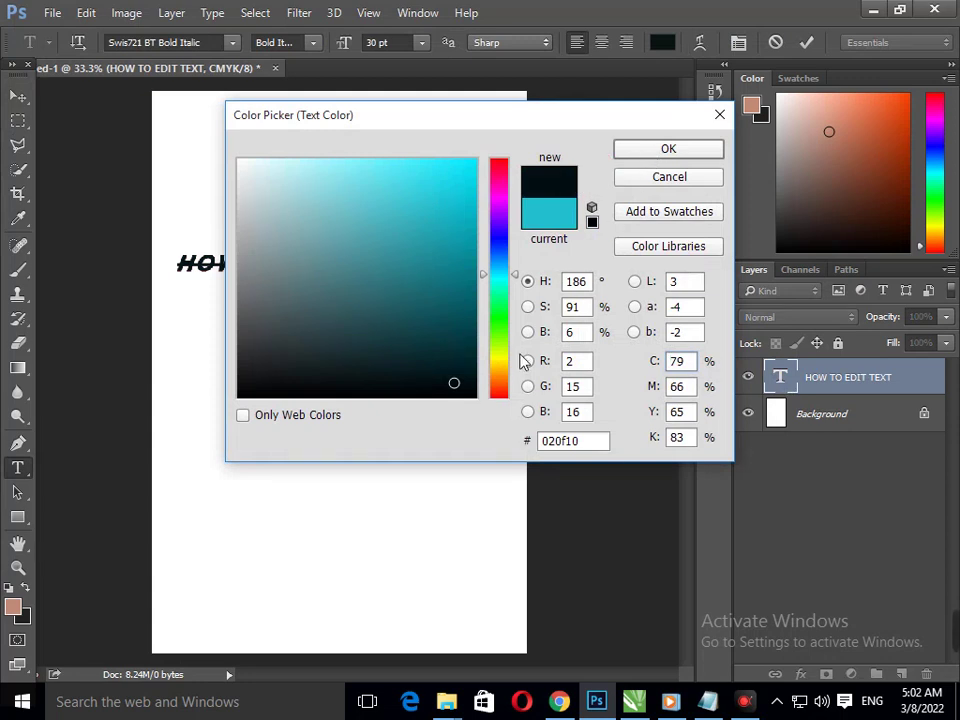
{"action": "left_click_drag", "start_coordinate": [498, 396], "coordinate": [469, 388]}
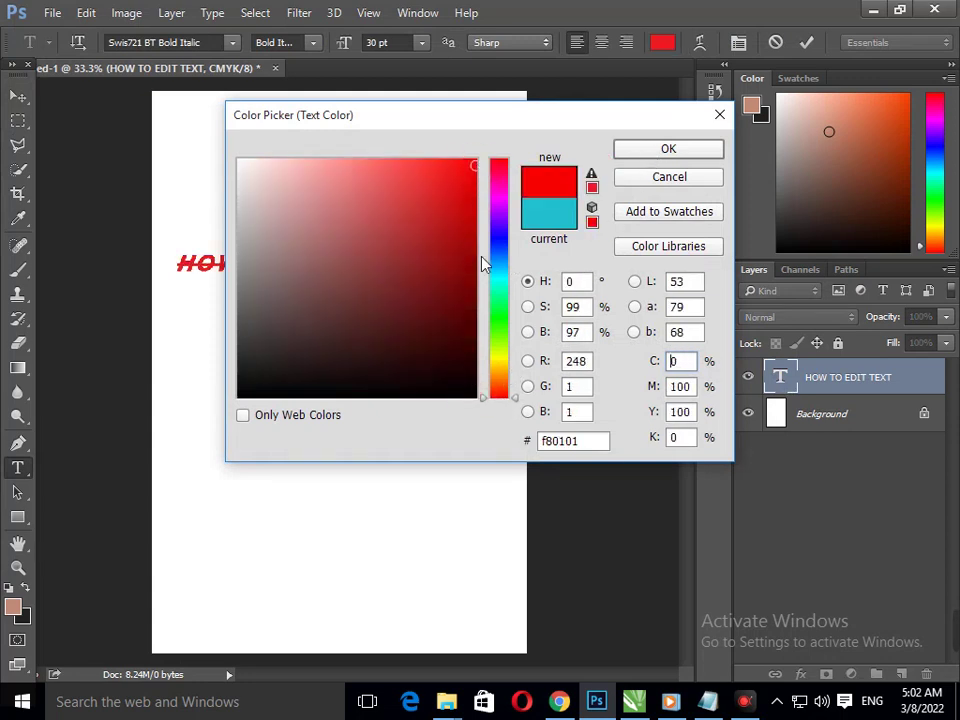
{"action": "left_click_drag", "start_coordinate": [506, 354], "coordinate": [501, 316]}
{"action": "left_click_drag", "start_coordinate": [449, 276], "coordinate": [476, 158]}
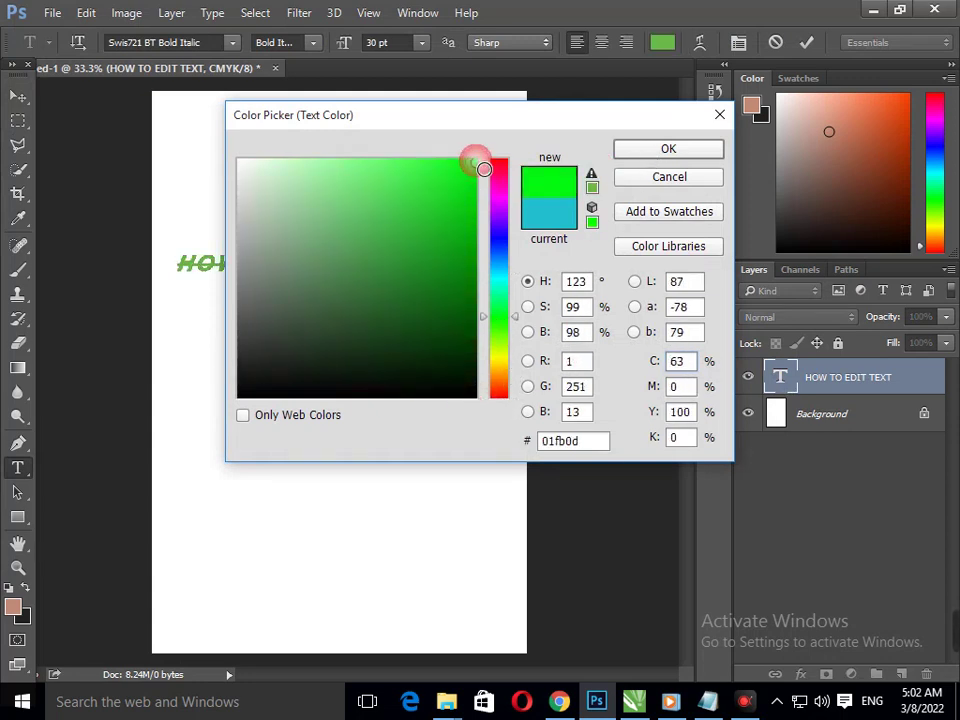
{"action": "left_click_drag", "start_coordinate": [499, 316], "coordinate": [499, 253]}
{"action": "mouse_move", "coordinate": [476, 160]}
{"action": "left_mouse_down"}
{"action": "mouse_move", "coordinate": [524, 148]}
{"action": "mouse_move", "coordinate": [499, 158]}
{"action": "left_mouse_up"}
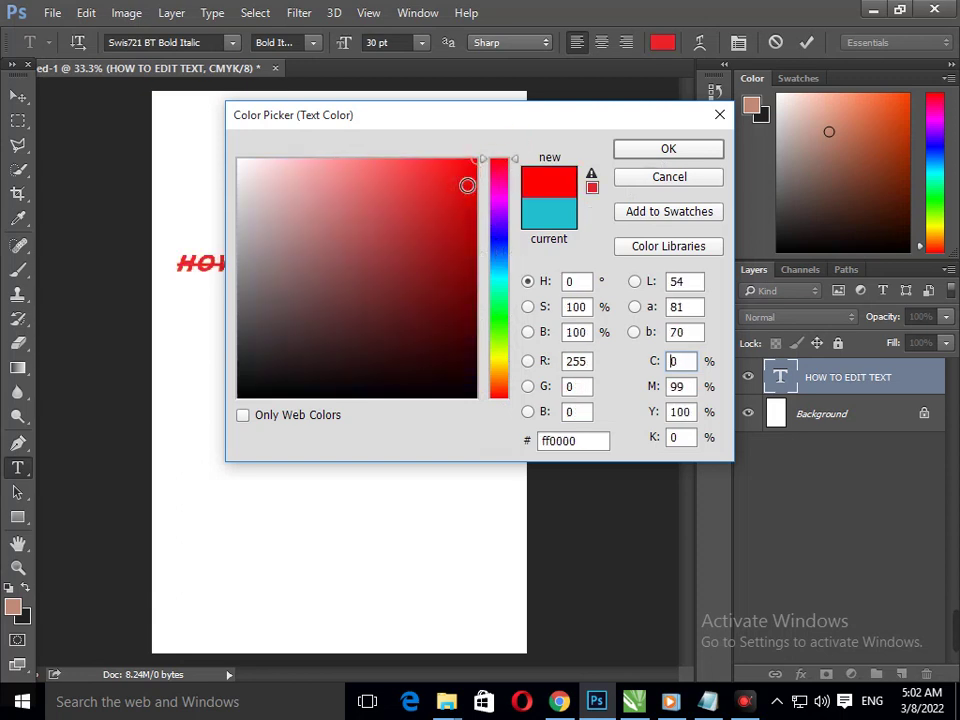
Step: Settle on blue 2514ff for the heading text and commit it
{"action": "left_click_drag", "start_coordinate": [504, 339], "coordinate": [503, 333]}
{"action": "left_click", "coordinate": [466, 305]}
{"action": "left_click_drag", "start_coordinate": [474, 280], "coordinate": [477, 189]}
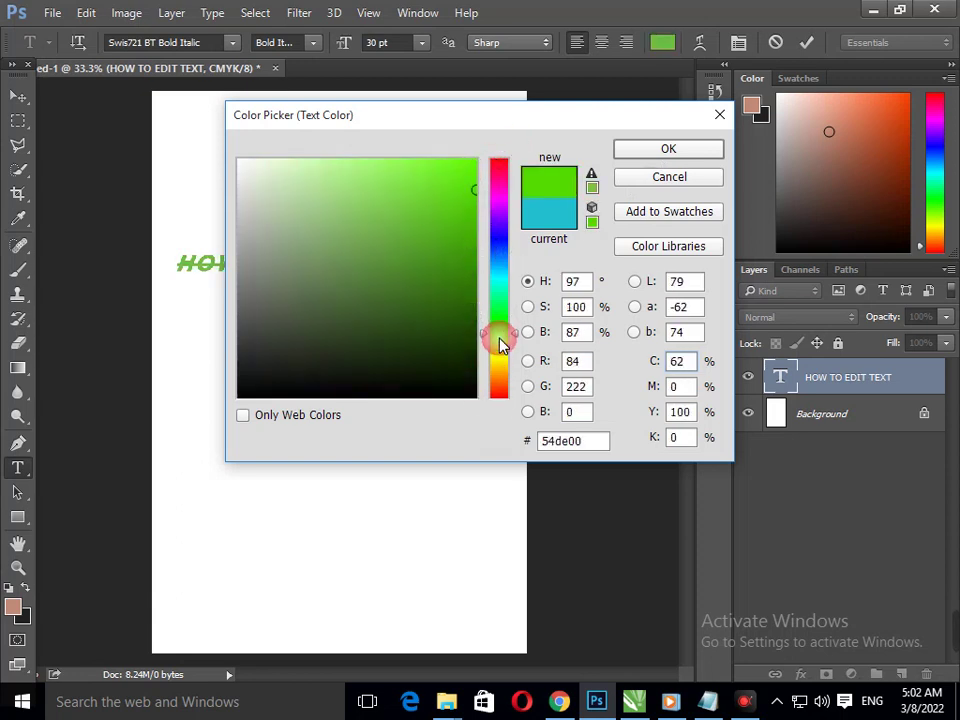
{"action": "mouse_move", "coordinate": [499, 333]}
{"action": "left_mouse_down"}
{"action": "mouse_move", "coordinate": [499, 235]}
{"action": "mouse_move", "coordinate": [458, 159]}
{"action": "left_mouse_up"}
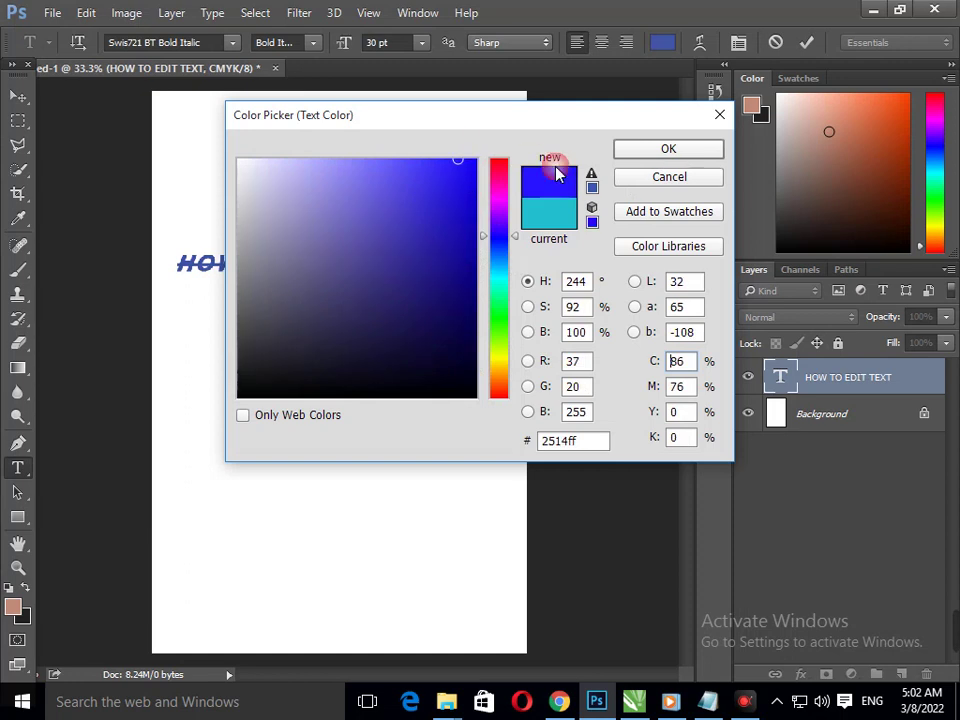
{"action": "left_click", "coordinate": [695, 152]}
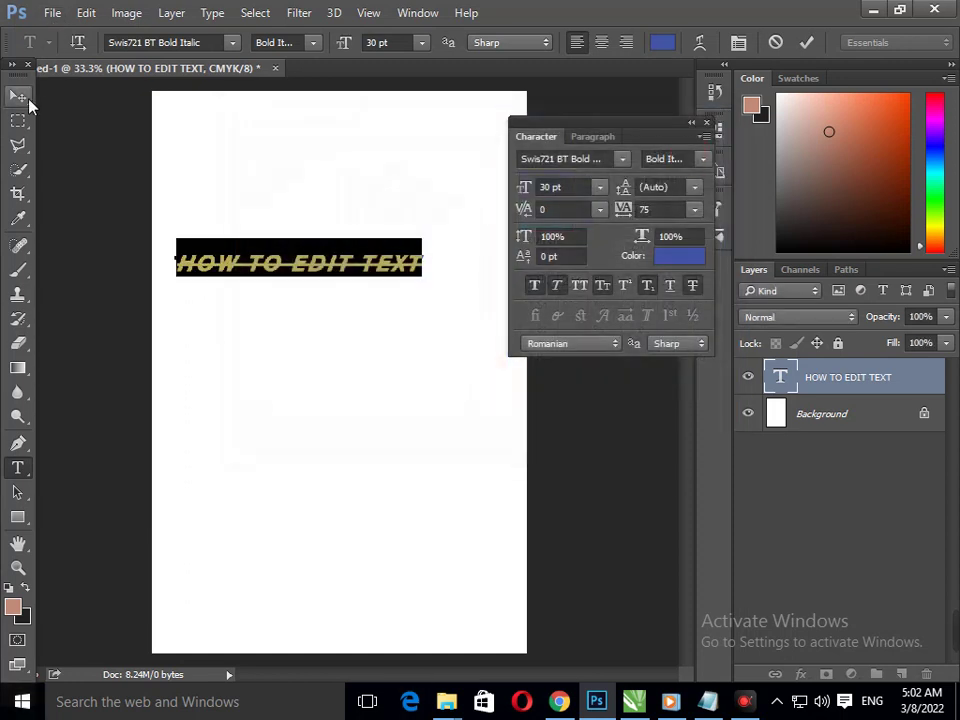
{"action": "left_click", "coordinate": [18, 95]}
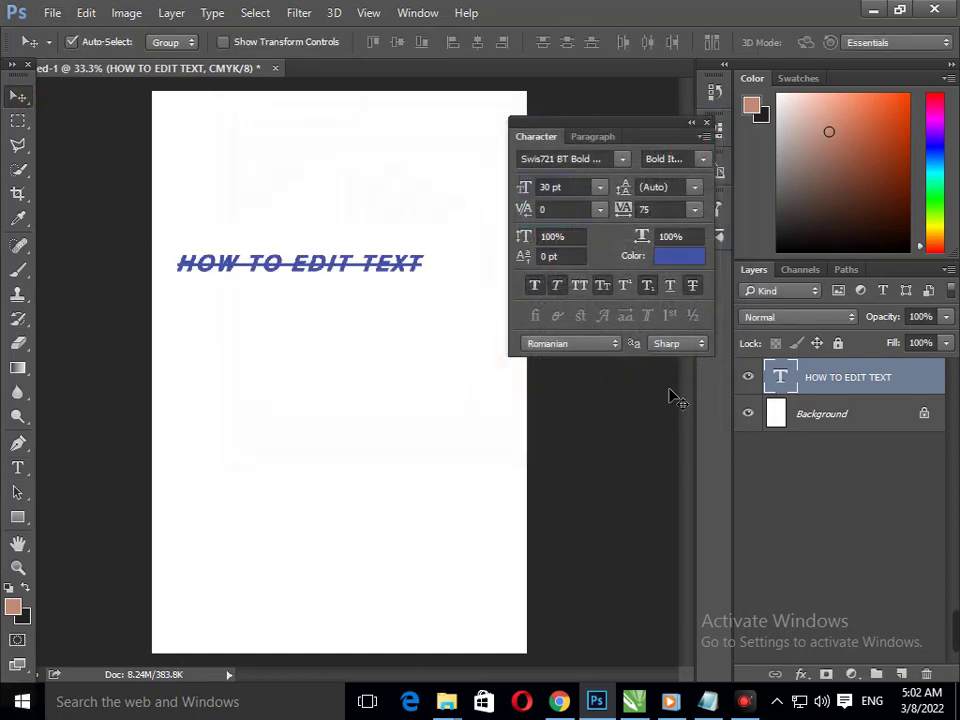
Step: Select all of the heading text and bring the Character settings back up
{"action": "left_click", "coordinate": [596, 138]}
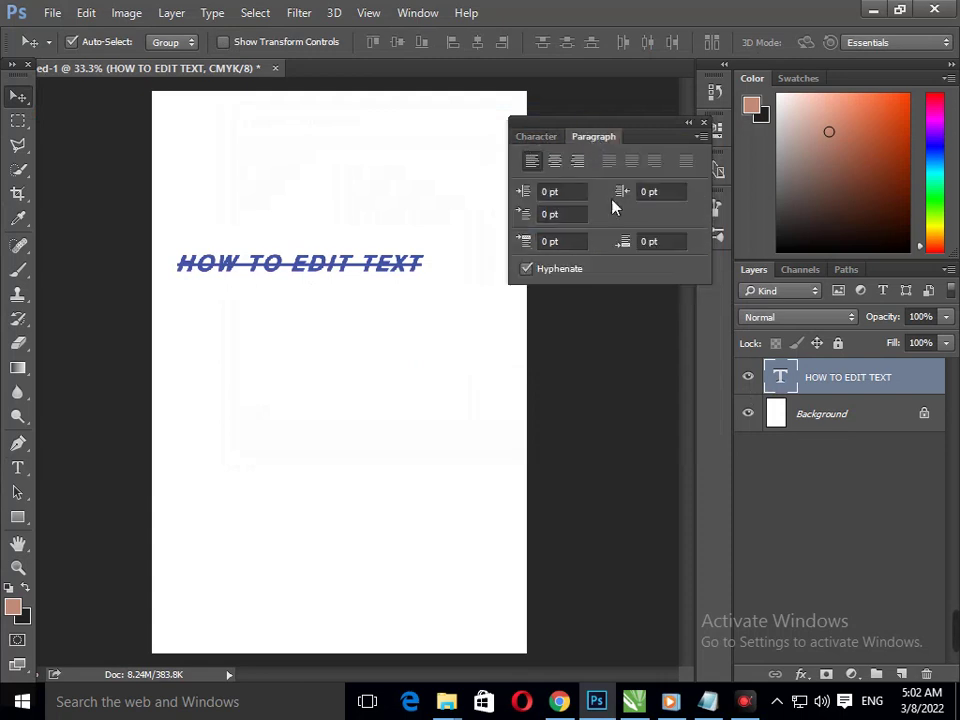
{"action": "left_click", "coordinate": [532, 138]}
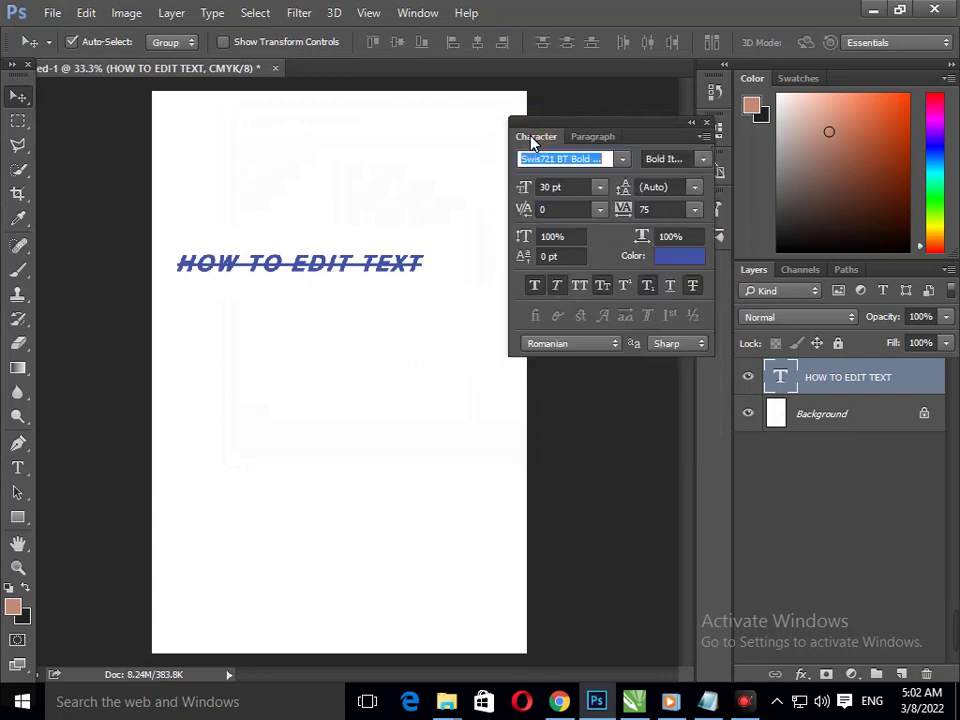
{"action": "left_click", "coordinate": [693, 124]}
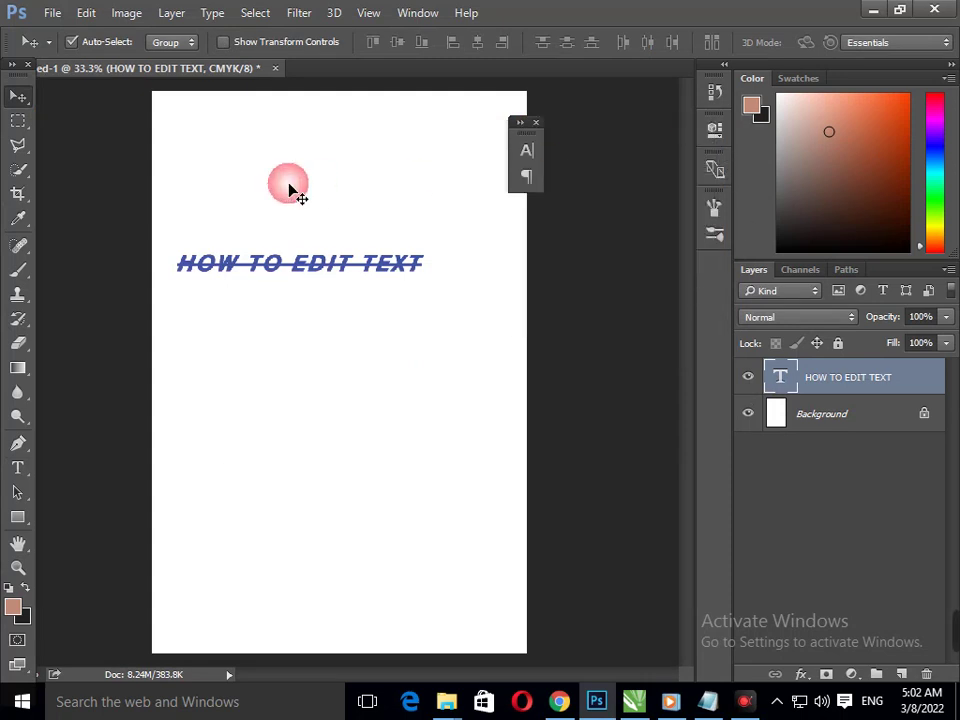
{"action": "double_click", "coordinate": [822, 387]}
{"action": "double_click", "coordinate": [793, 392]}
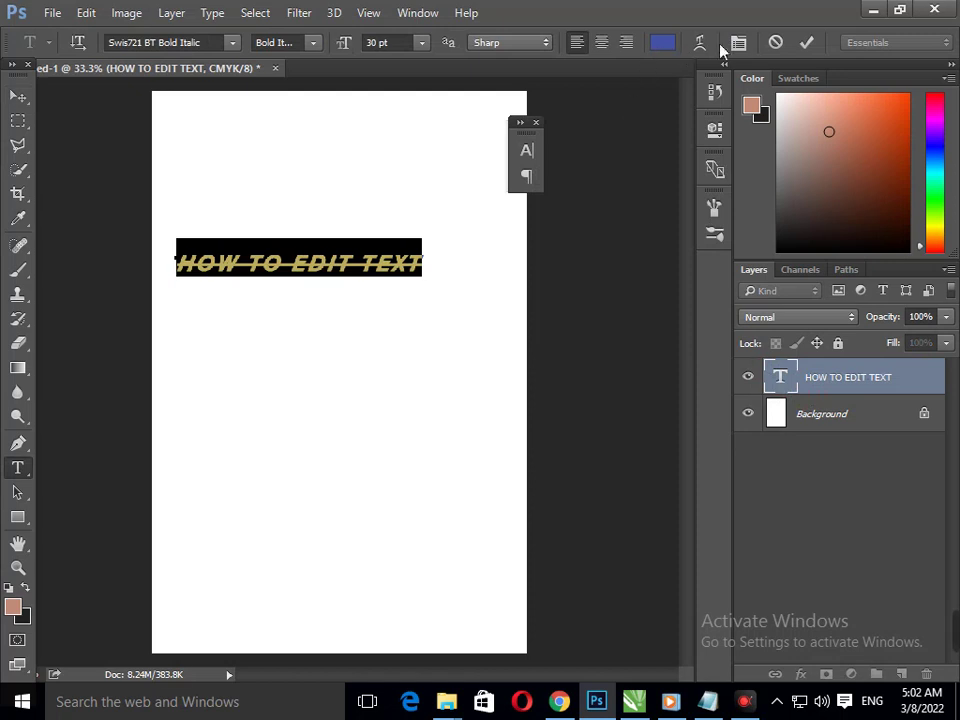
{"action": "left_click", "coordinate": [738, 42]}
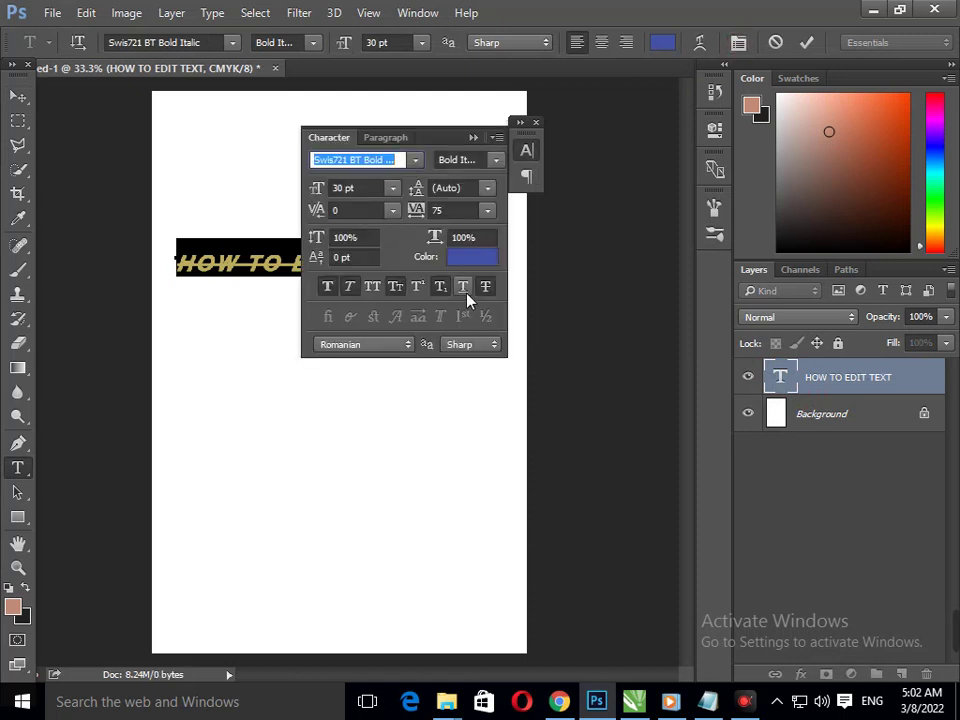
Step: Remove faux italic, faux bold and strikethrough from the heading text
{"action": "left_click", "coordinate": [440, 287]}
{"action": "left_click", "coordinate": [418, 287]}
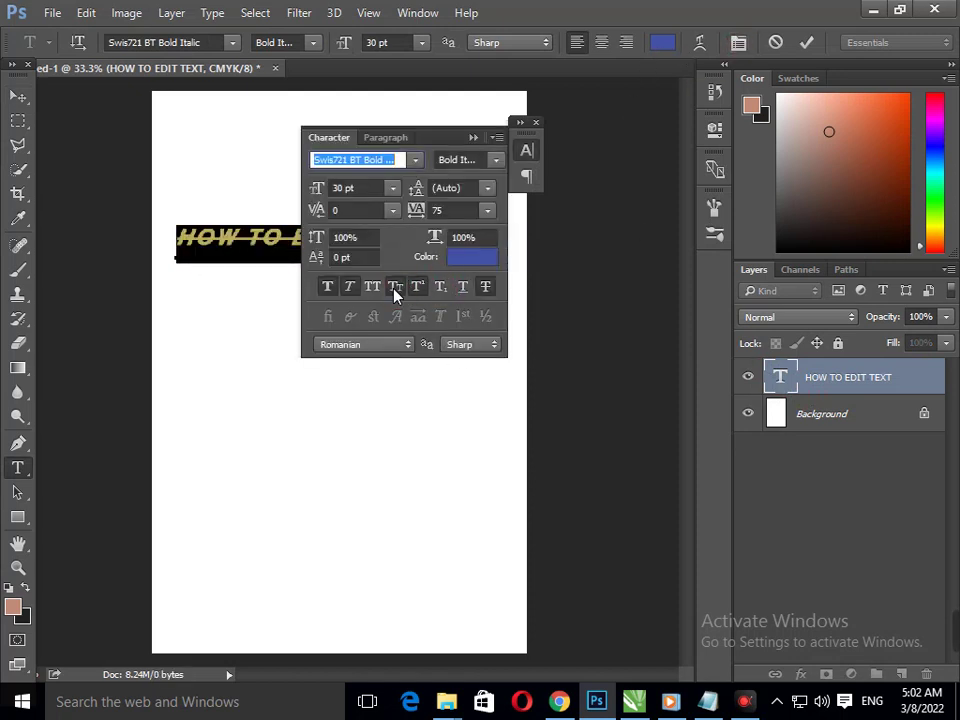
{"action": "left_click", "coordinate": [342, 287]}
{"action": "left_click", "coordinate": [328, 287]}
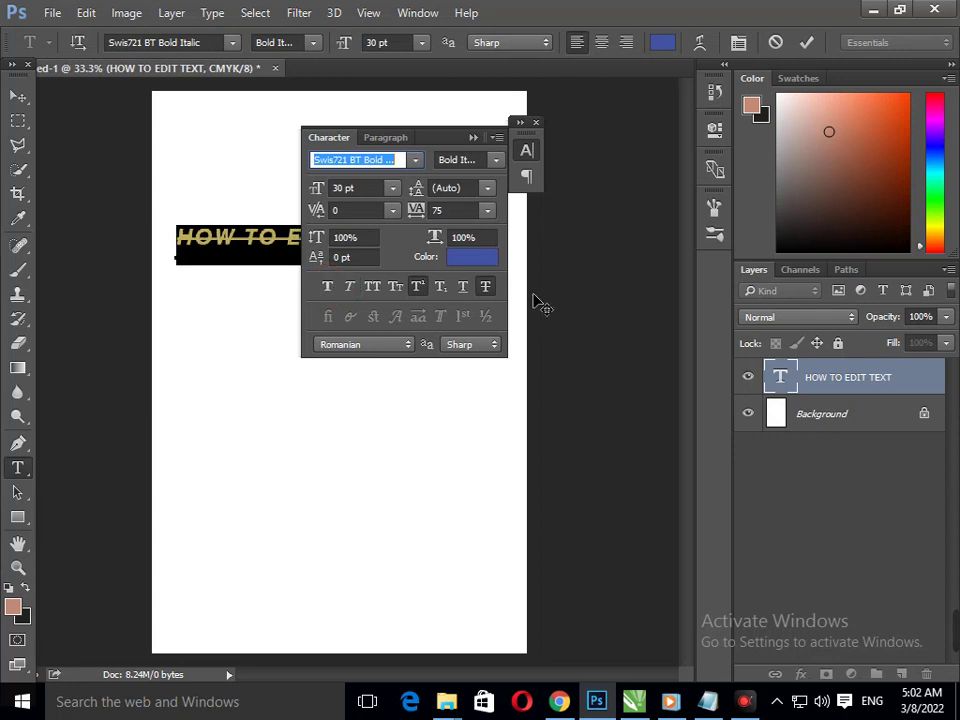
{"action": "left_click", "coordinate": [485, 287]}
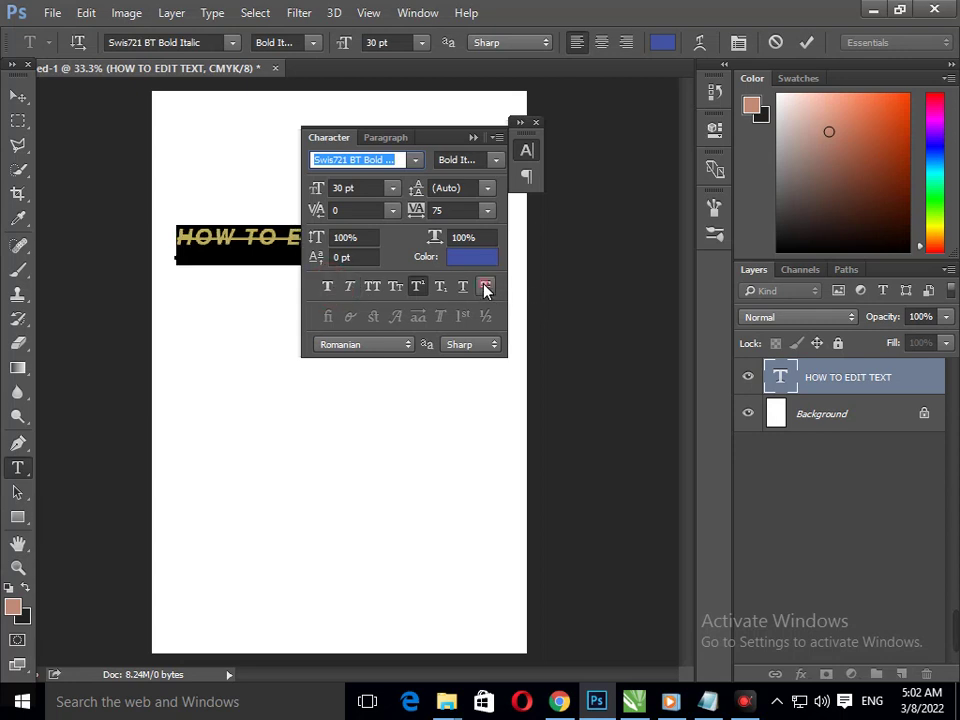
{"action": "left_click", "coordinate": [473, 137]}
Step: Move the heading right and down toward the page centre
{"action": "left_click", "coordinate": [25, 101]}
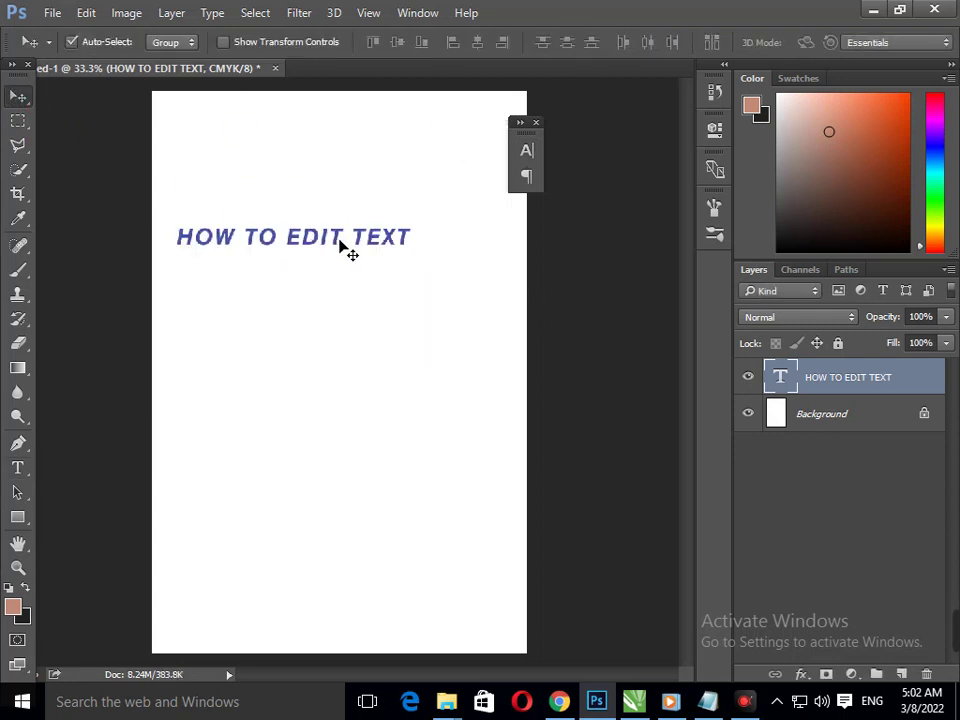
{"action": "left_click_drag", "start_coordinate": [342, 247], "coordinate": [380, 263]}
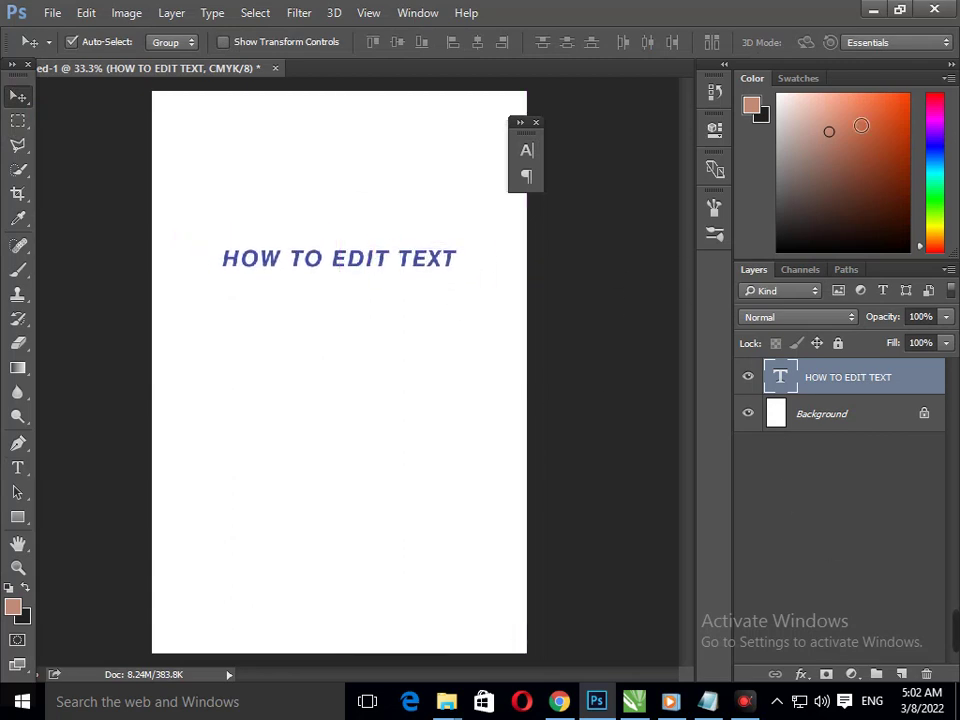
{"action": "double_click", "coordinate": [790, 388]}
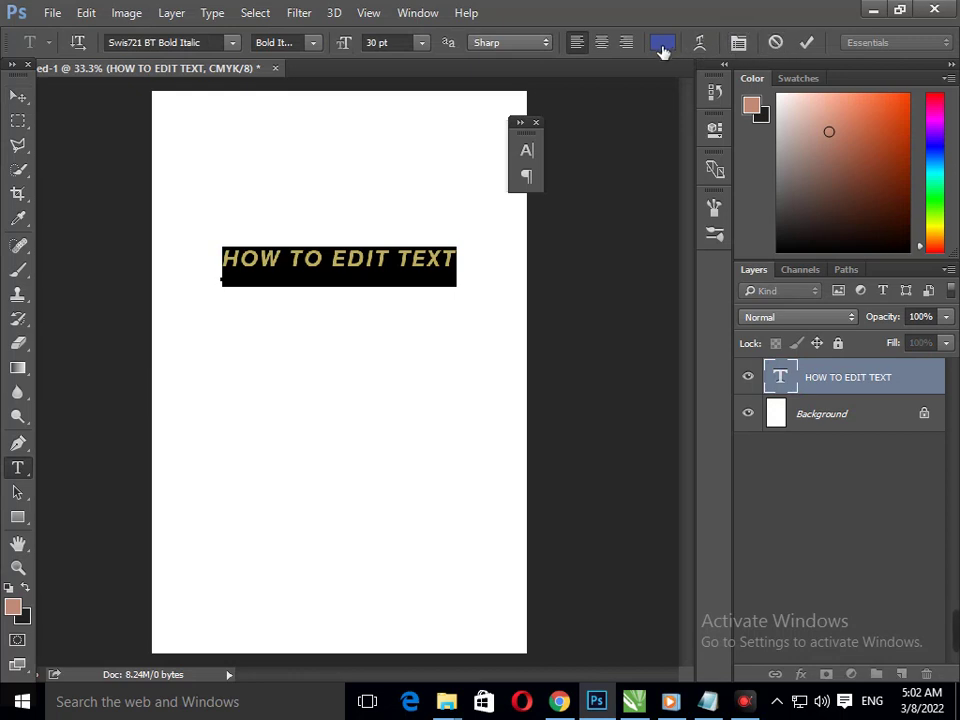
Step: Enlarge the heading to 72 pt and move it left onto the page
{"action": "left_click", "coordinate": [421, 43]}
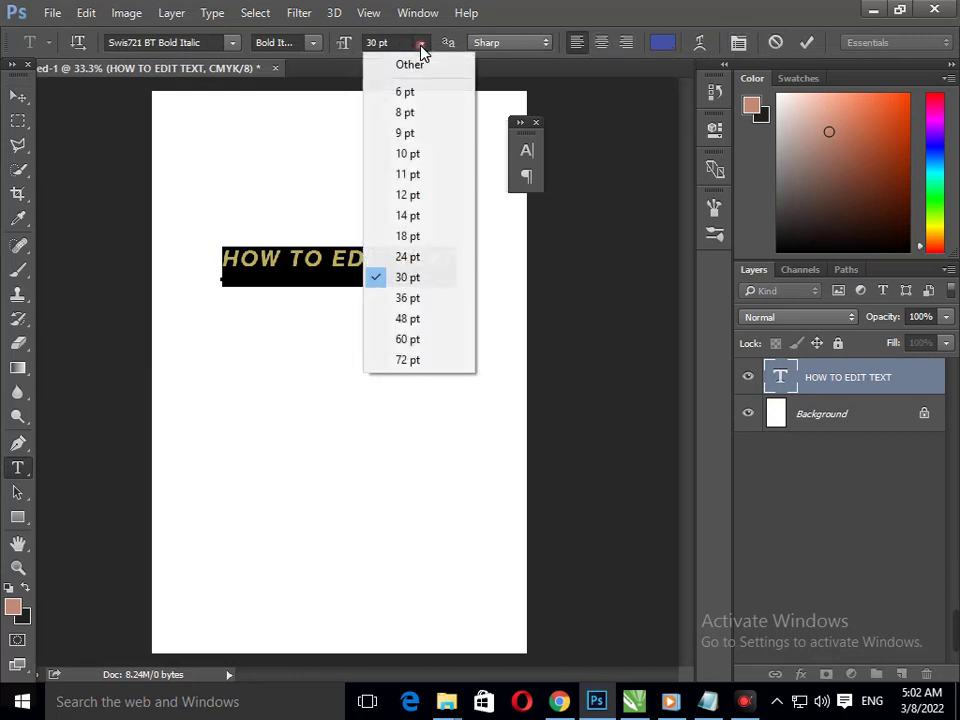
{"action": "left_click", "coordinate": [432, 360]}
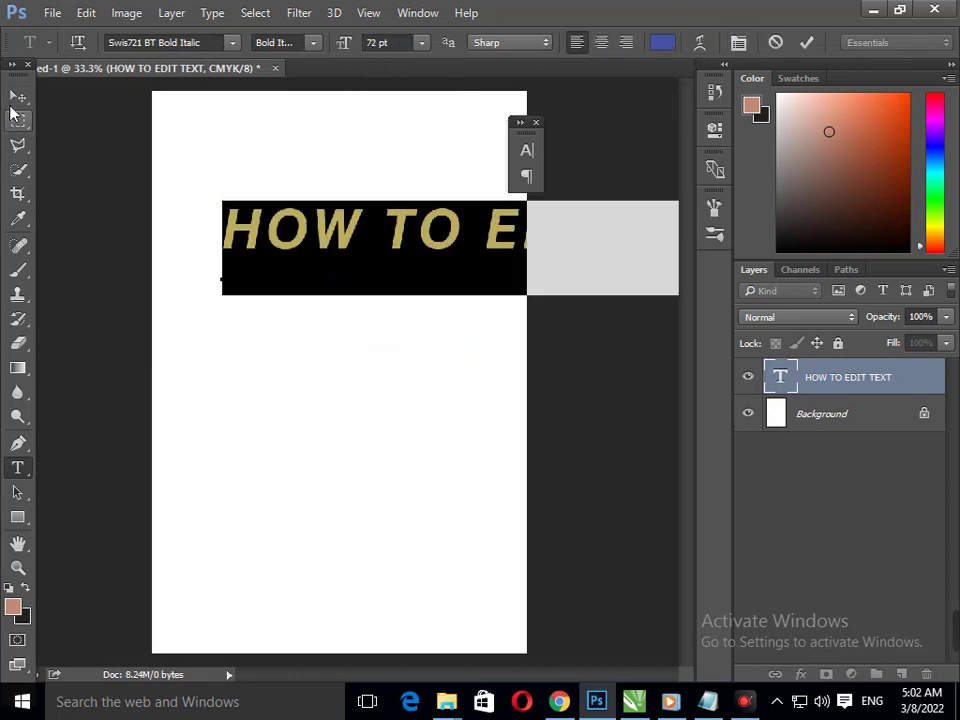
{"action": "left_click", "coordinate": [18, 96]}
{"action": "left_click", "coordinate": [274, 225]}
{"action": "mouse_move", "coordinate": [351, 239]}
{"action": "left_mouse_down"}
{"action": "mouse_move", "coordinate": [220, 248]}
{"action": "mouse_move", "coordinate": [267, 248]}
{"action": "left_mouse_up"}
Step: Reduce the heading to 36 pt and move it right toward the page centre
{"action": "double_click", "coordinate": [782, 380]}
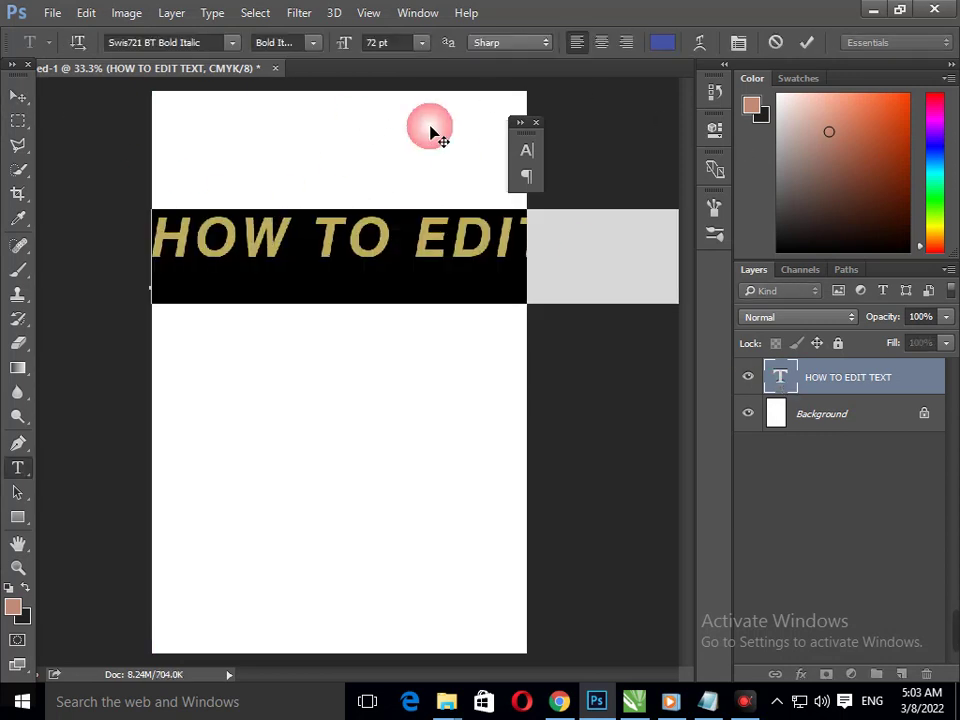
{"action": "left_click", "coordinate": [421, 43]}
{"action": "left_click", "coordinate": [407, 298]}
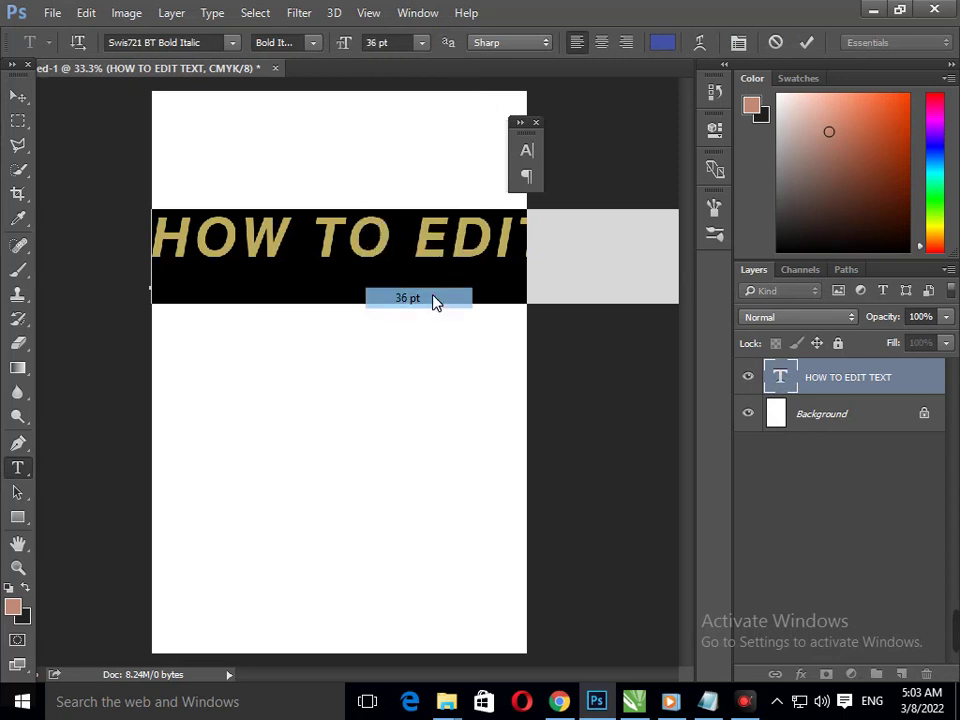
{"action": "left_click", "coordinate": [18, 96]}
{"action": "left_click", "coordinate": [248, 262]}
{"action": "left_click_drag", "start_coordinate": [248, 262], "coordinate": [355, 256]}
Step: Set the heading to Sitka Display Bold Italic, make it vertical, and move it up
{"action": "double_click", "coordinate": [781, 388]}
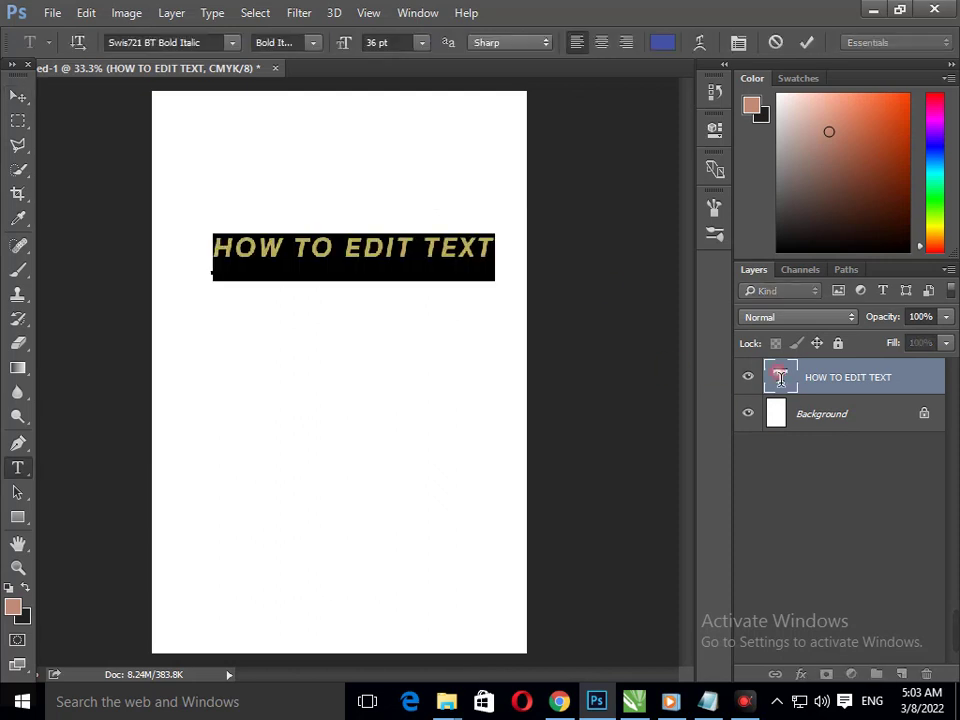
{"action": "left_click", "coordinate": [233, 43]}
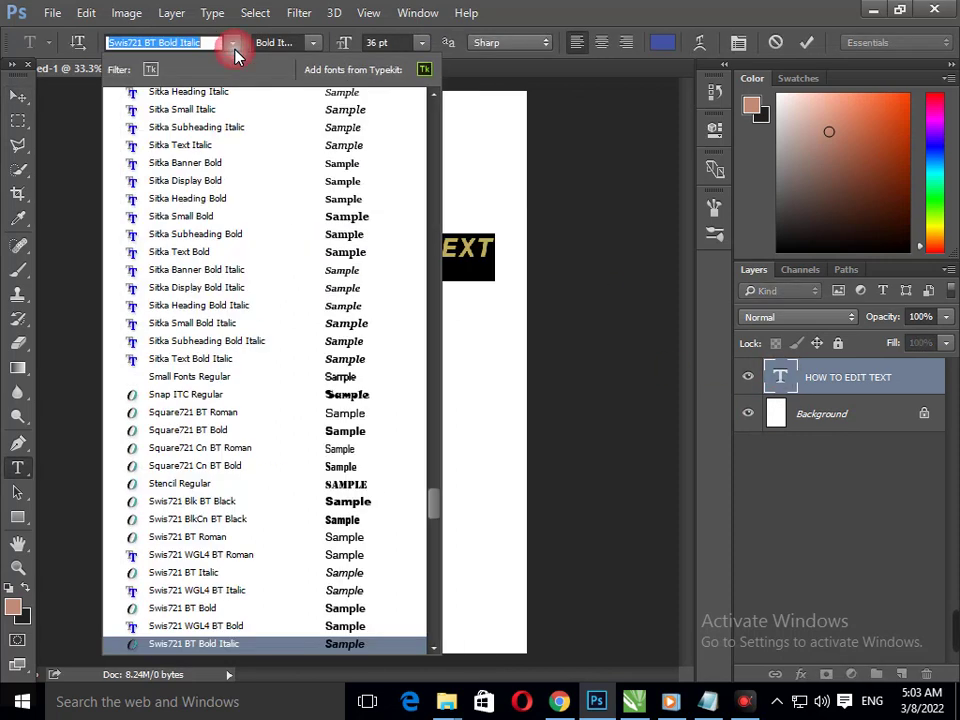
{"action": "left_click", "coordinate": [221, 306]}
{"action": "left_click", "coordinate": [78, 43]}
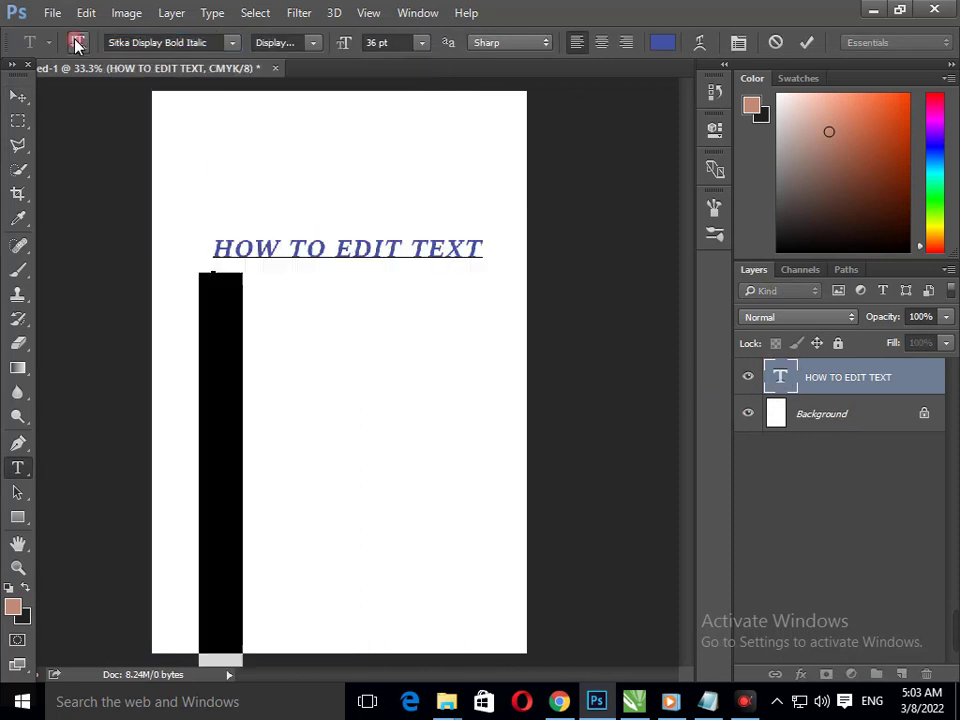
{"action": "left_click", "coordinate": [18, 97]}
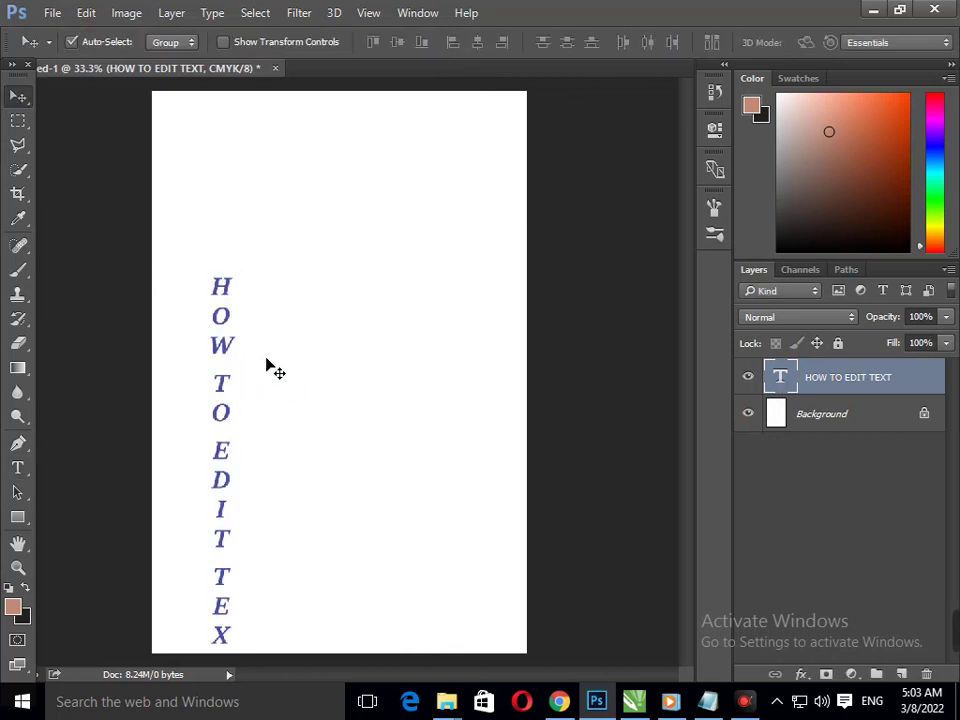
{"action": "left_click_drag", "start_coordinate": [237, 360], "coordinate": [244, 231]}
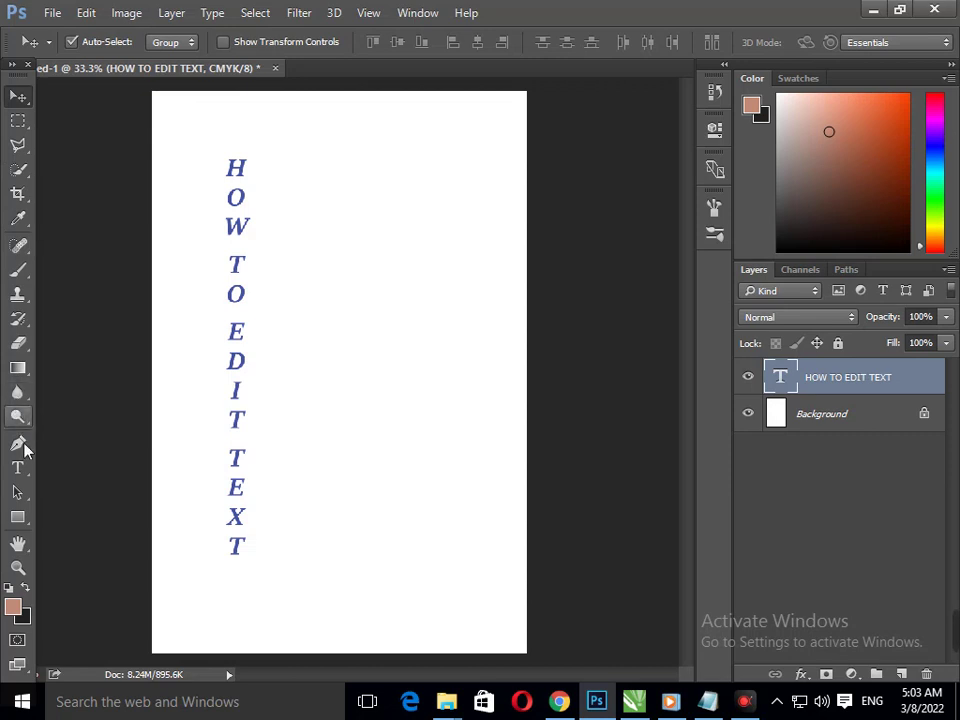
{"action": "left_click_drag", "start_coordinate": [240, 301], "coordinate": [234, 296]}
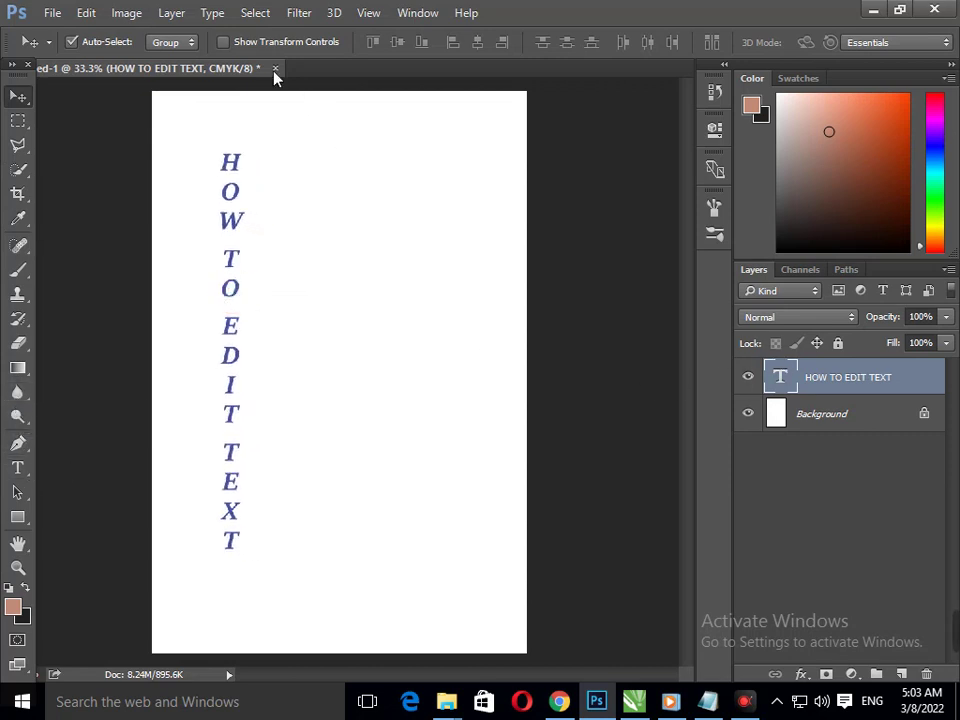
Step: Switch the heading back to horizontal orientation and commit the edit
{"action": "double_click", "coordinate": [782, 380]}
{"action": "left_click", "coordinate": [743, 145]}
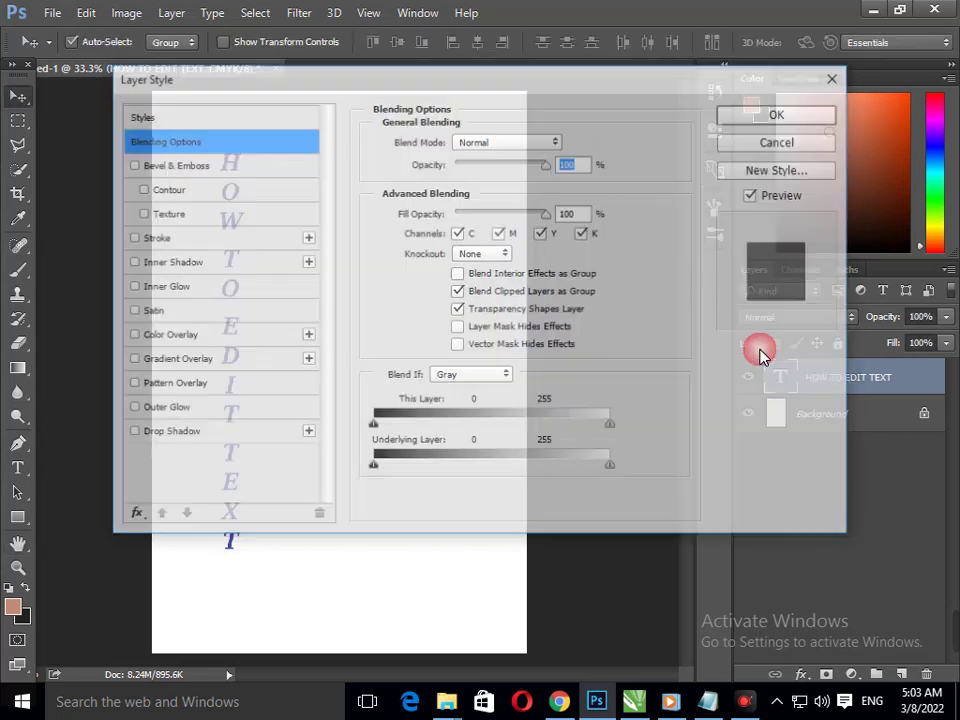
{"action": "double_click", "coordinate": [781, 377]}
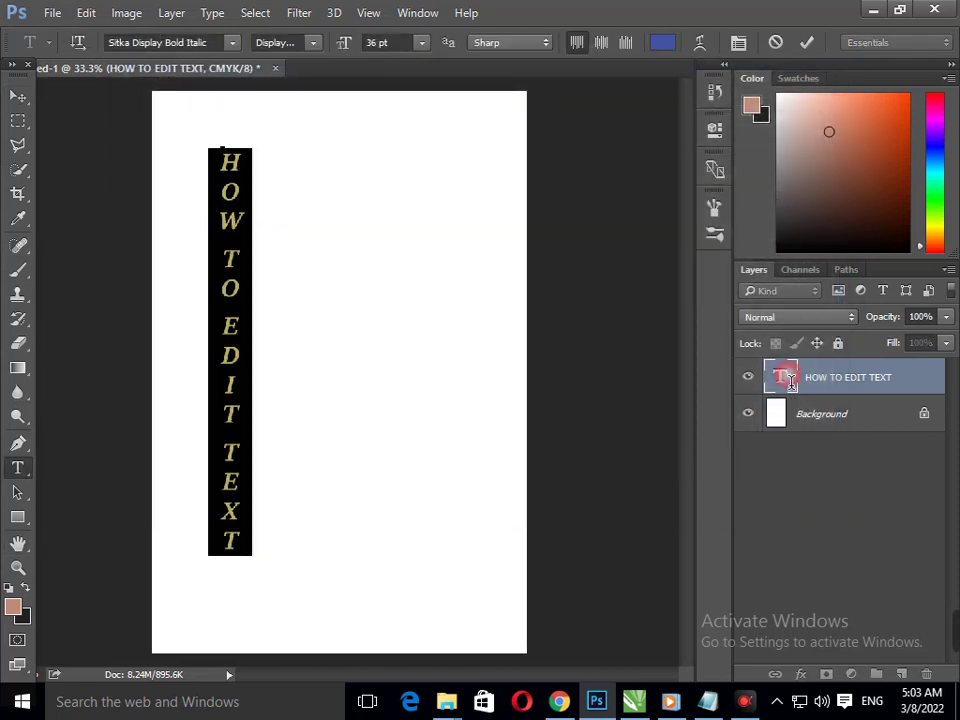
{"action": "left_click", "coordinate": [231, 42]}
{"action": "left_click", "coordinate": [78, 42]}
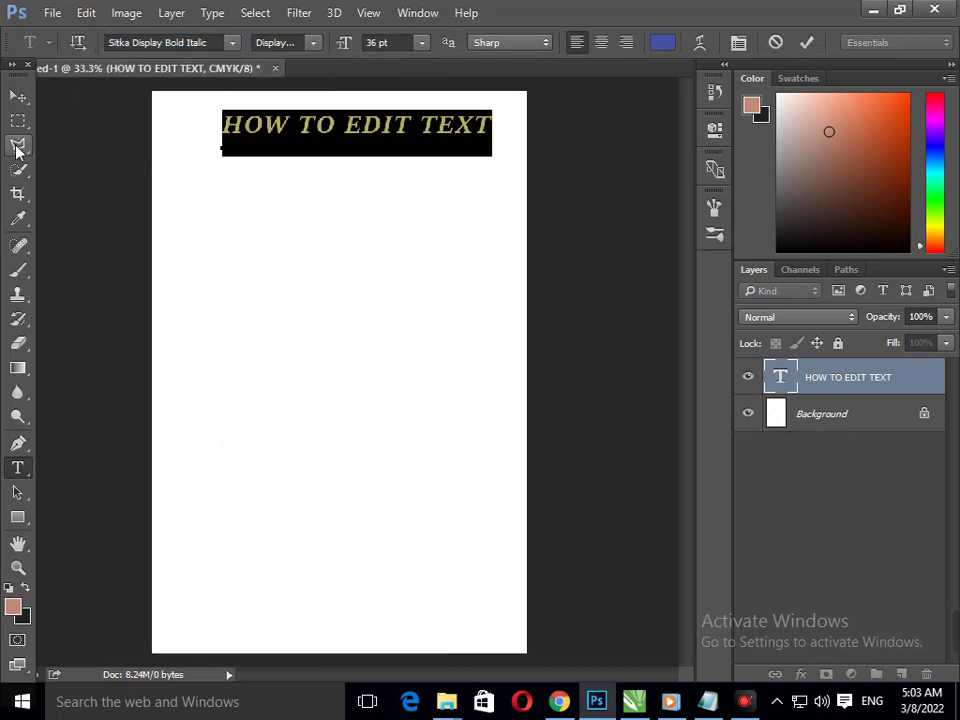
{"action": "left_click", "coordinate": [18, 96]}
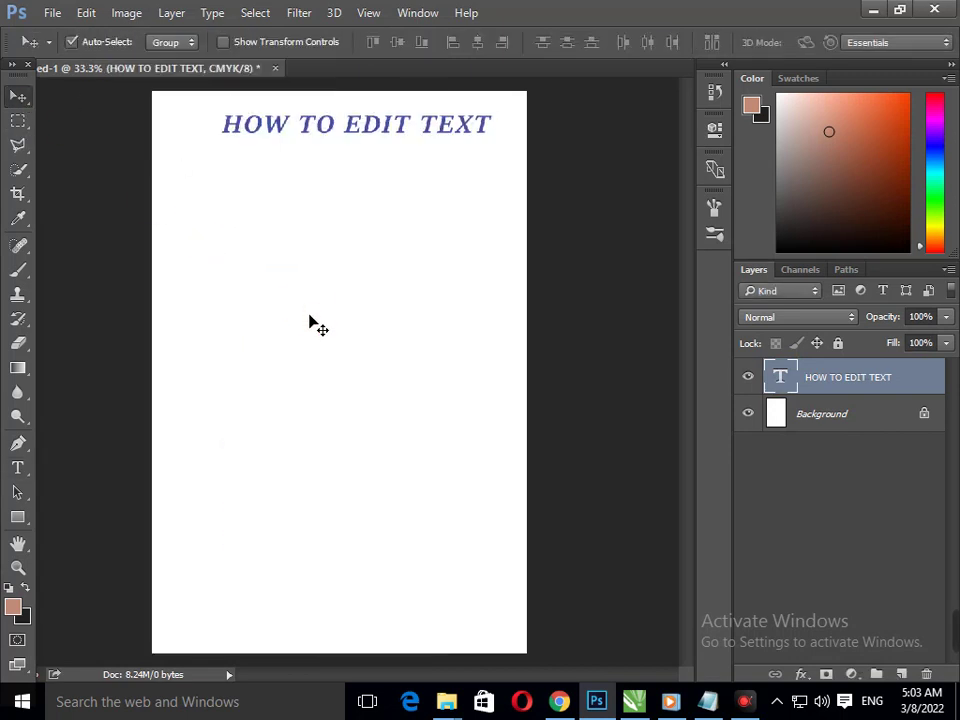
{"action": "left_click", "coordinate": [707, 701]}
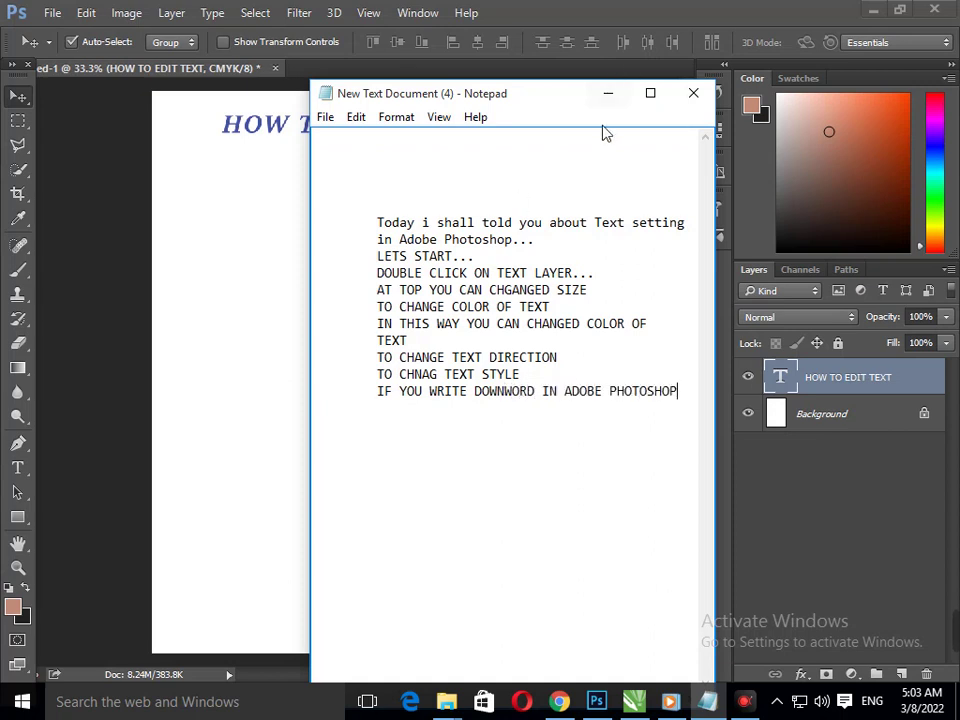
Step: Minimise the Notepad notes to return to the Photoshop page
{"action": "left_click", "coordinate": [608, 94]}
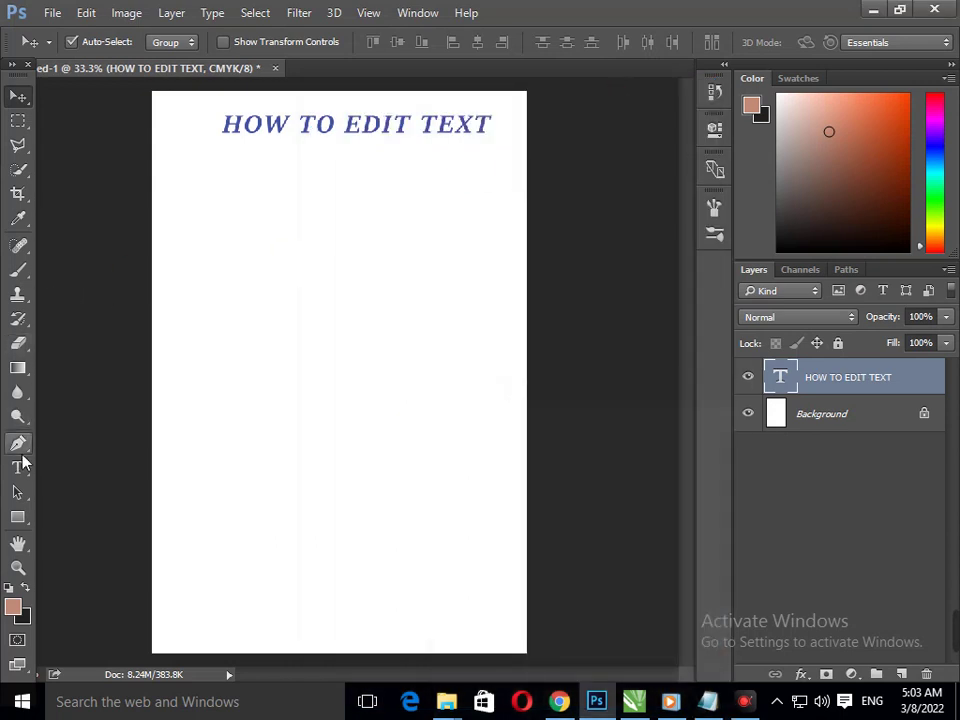
Step: Type vertical 'ADOBE PHOTOSHOP' text near the page middle and centre it under the heading
{"action": "right_click", "coordinate": [22, 476]}
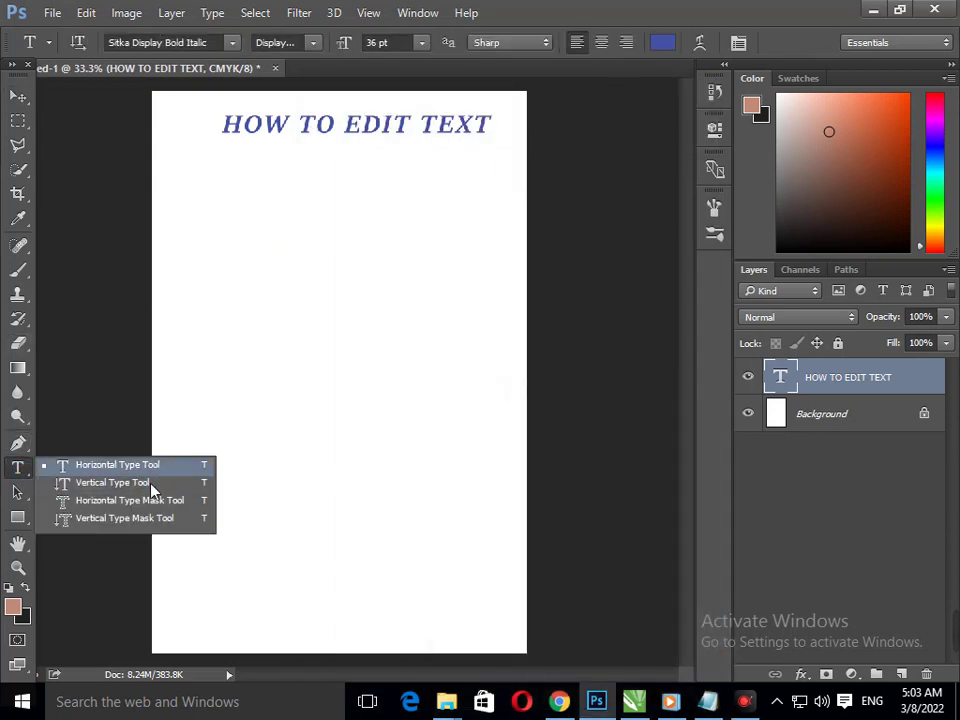
{"action": "left_click", "coordinate": [138, 484]}
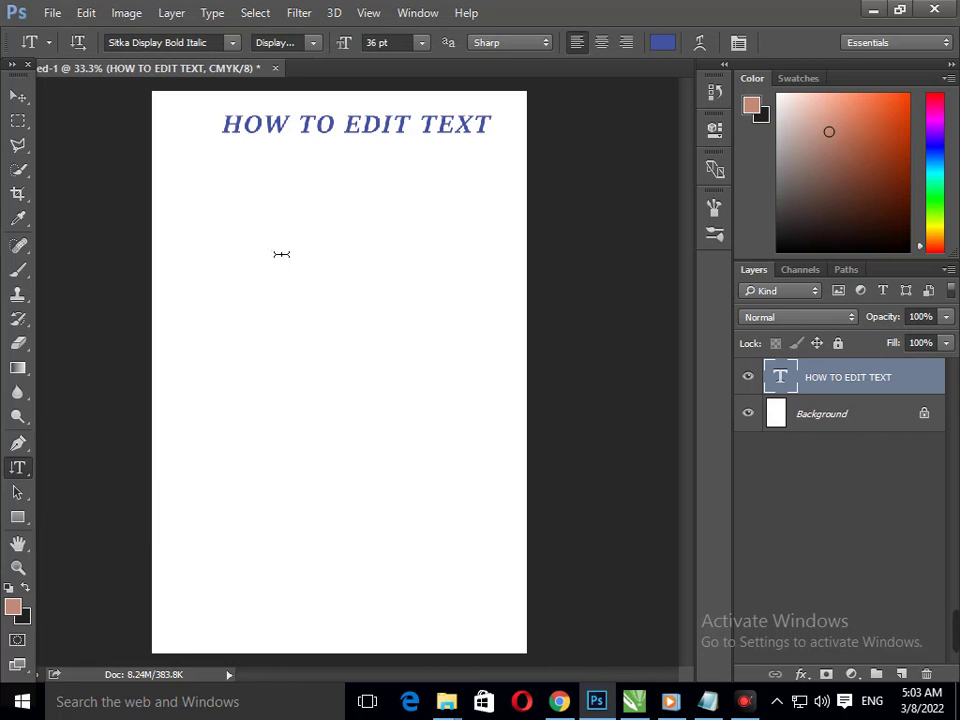
{"action": "left_click", "coordinate": [281, 254]}
{"action": "type", "text": "HKJHJ"}
{"action": "key", "text": "BackSpace"}
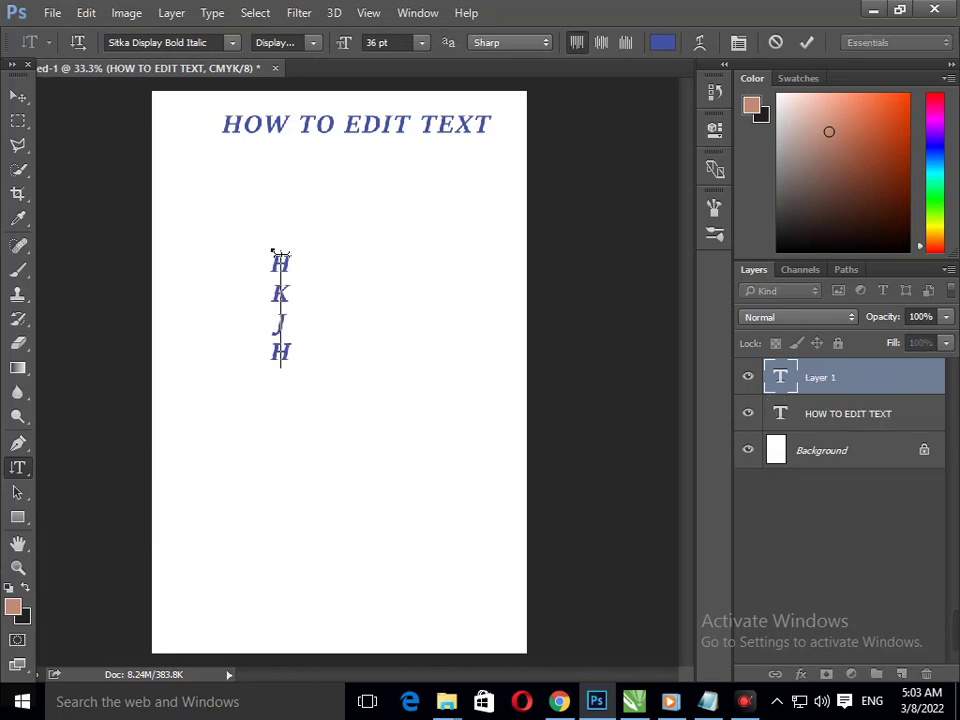
{"action": "key", "text": "BackSpace"}
{"action": "key", "text": "BackSpace"}
{"action": "key", "text": "BackSpace"}
{"action": "key", "text": "BackSpace"}
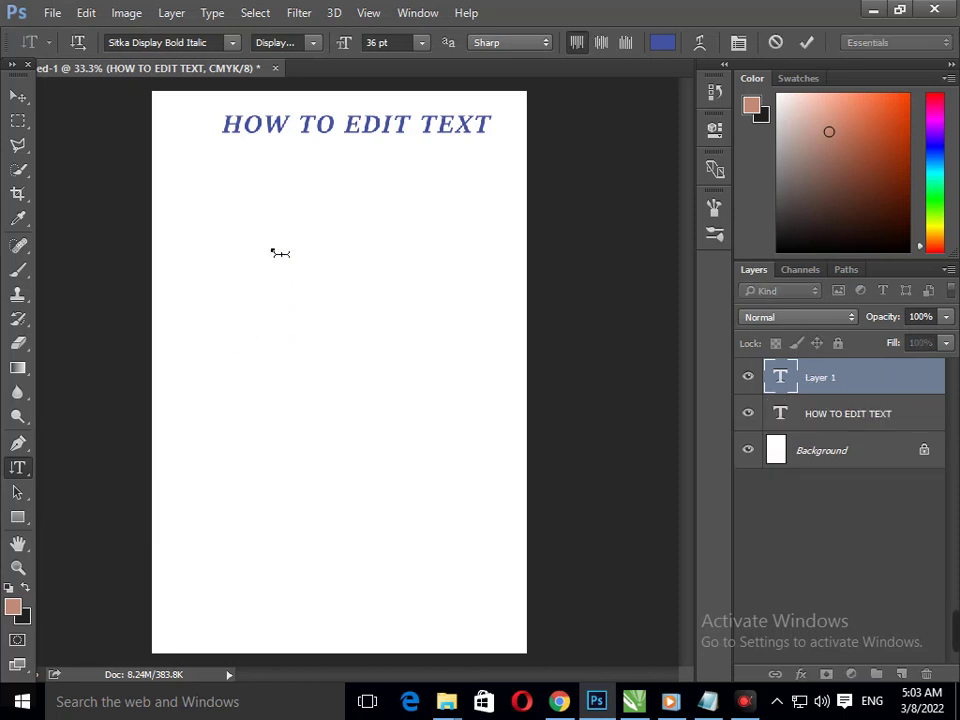
{"action": "type", "text": "ADO"}
{"action": "type", "text": "BE PHO"}
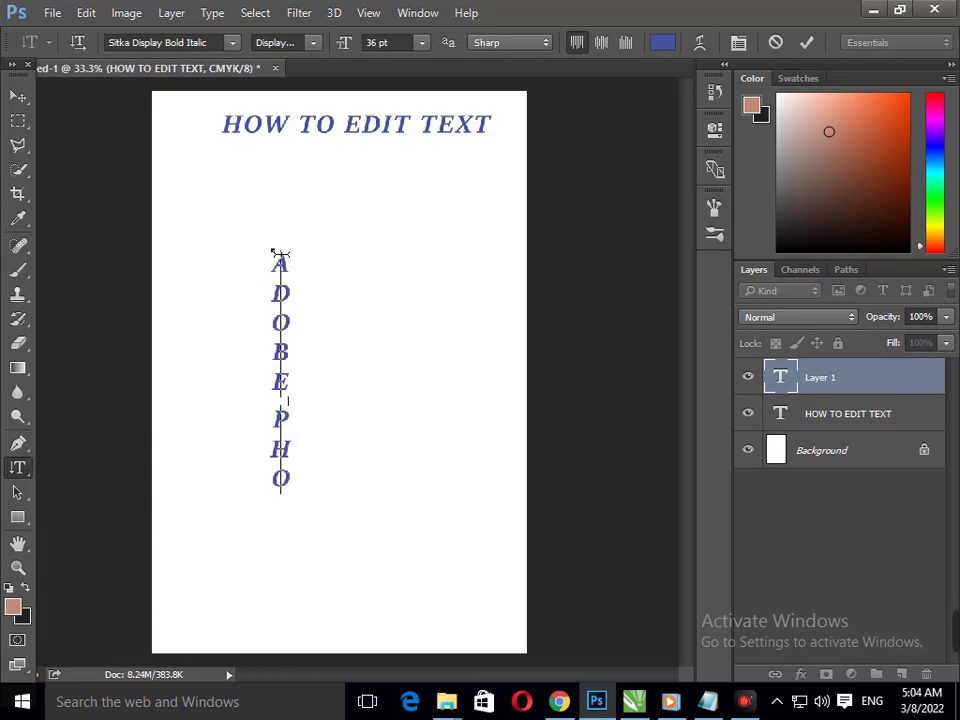
{"action": "type", "text": "O"}
{"action": "key", "text": "BackSpace"}
{"action": "key", "text": "BackSpace"}
{"action": "type", "text": "OTOSHOP"}
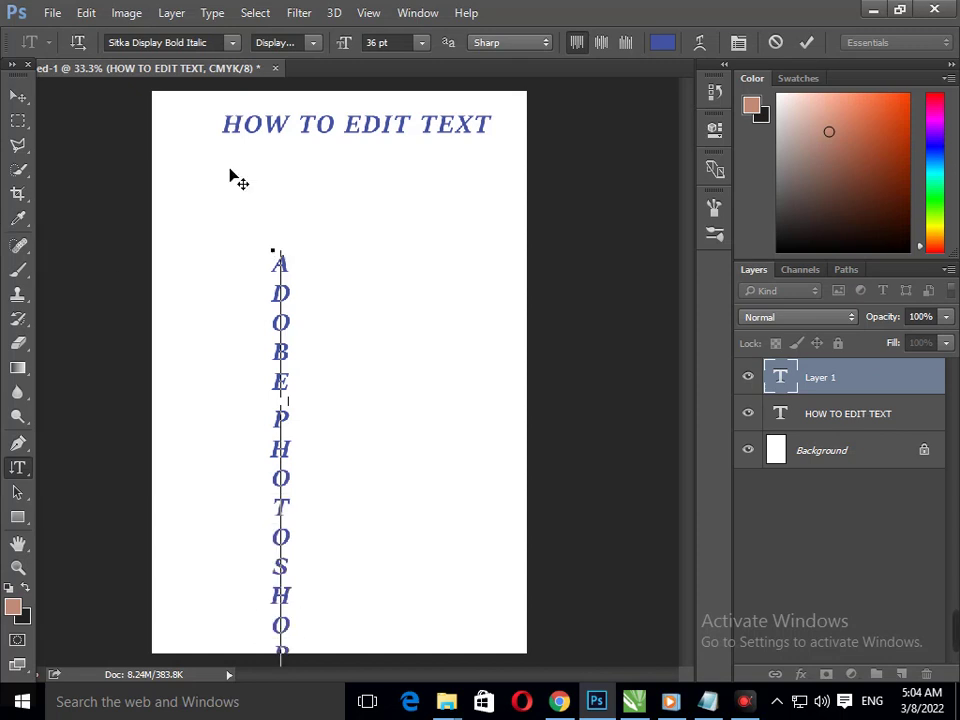
{"action": "left_click", "coordinate": [18, 96]}
{"action": "left_click_drag", "start_coordinate": [285, 295], "coordinate": [354, 232]}
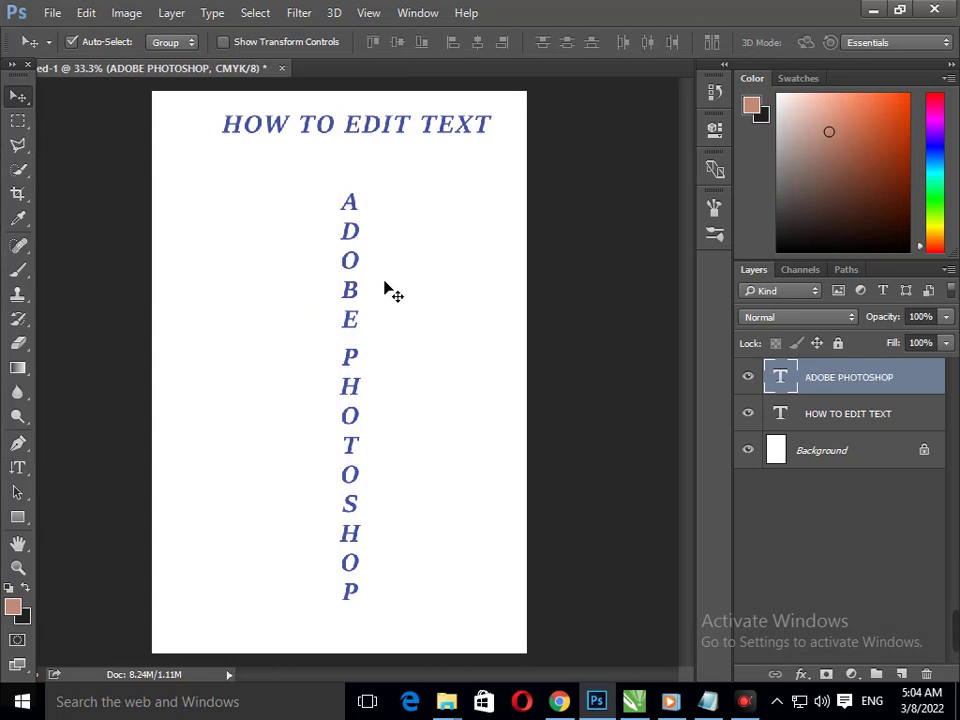
{"action": "left_click_drag", "start_coordinate": [385, 288], "coordinate": [385, 288]}
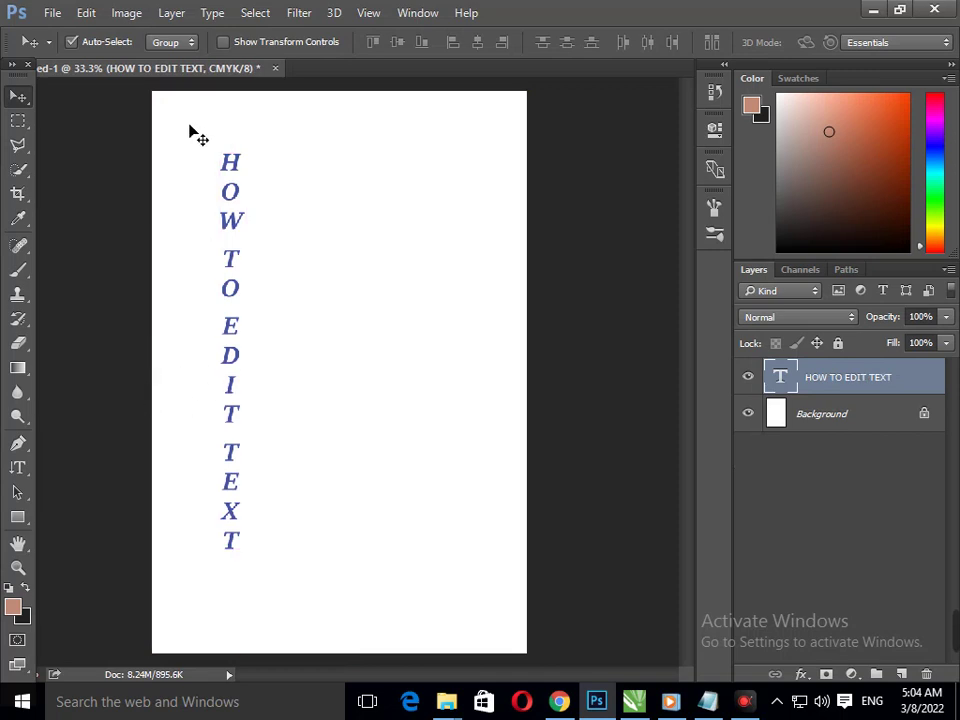
Step: Turn the heading back to horizontal text and commit it
{"action": "double_click", "coordinate": [780, 377]}
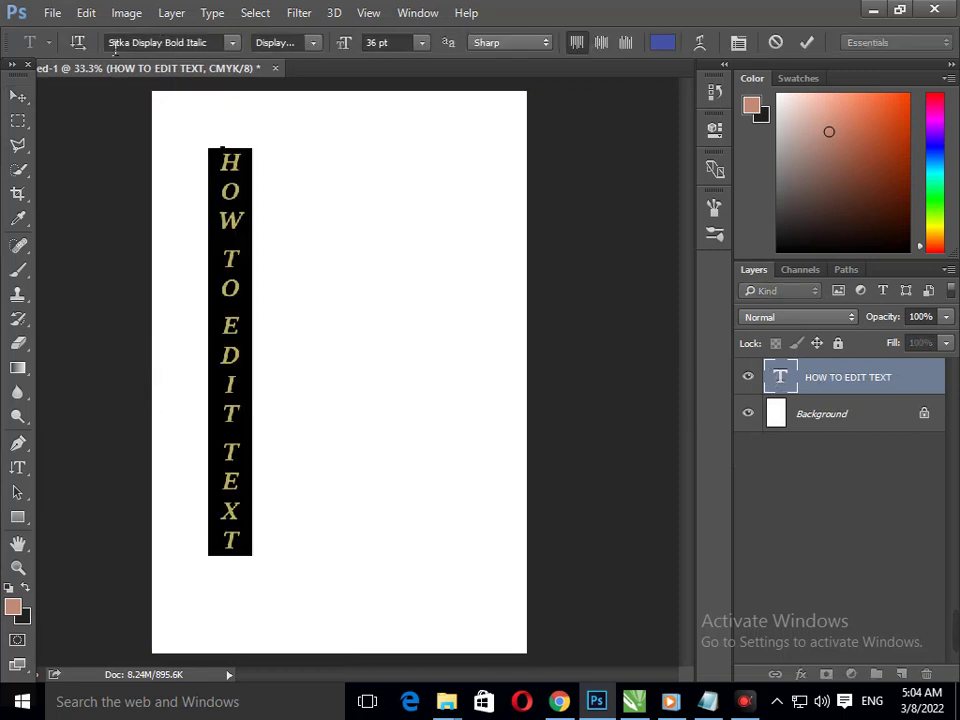
{"action": "left_click", "coordinate": [78, 42]}
{"action": "left_click", "coordinate": [216, 377]}
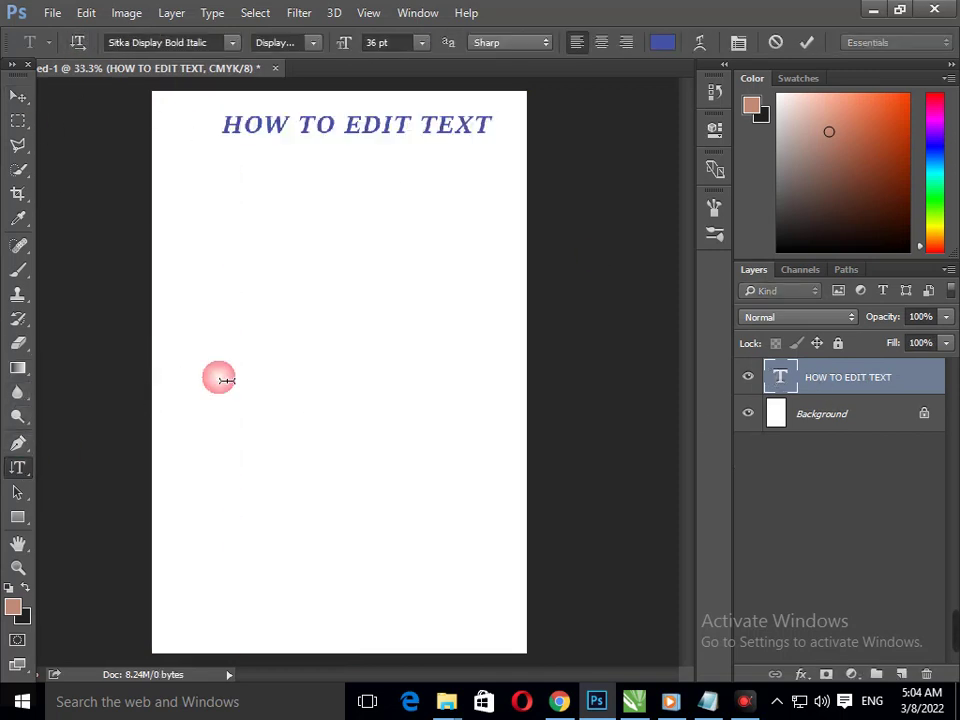
Step: Select the Vertical Type Tool from the Type tool flyout
{"action": "right_click", "coordinate": [18, 468]}
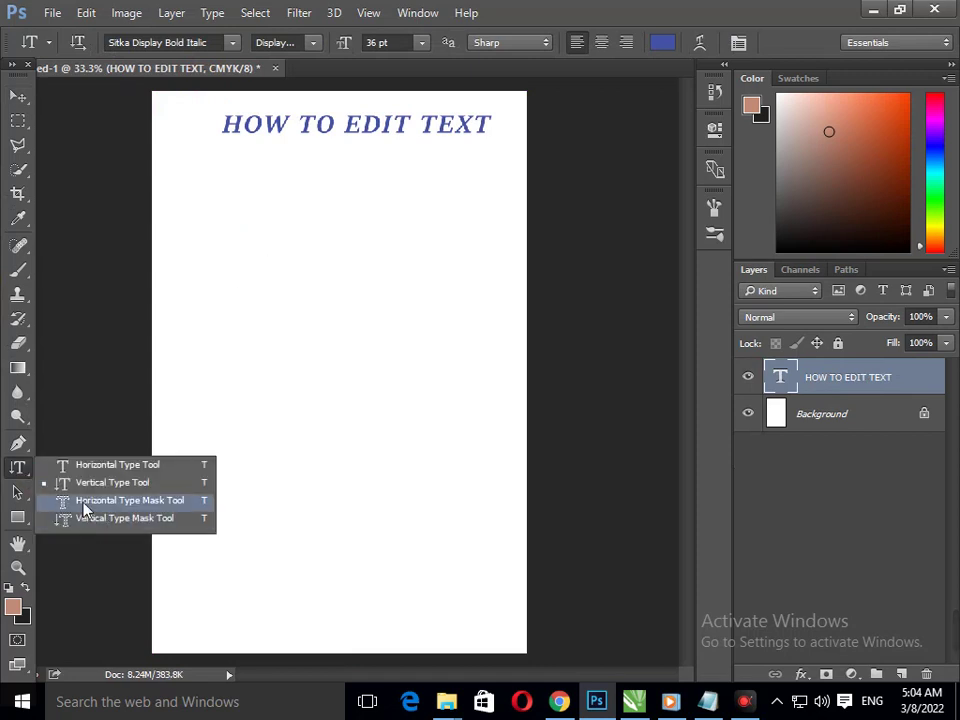
{"action": "left_click", "coordinate": [119, 489]}
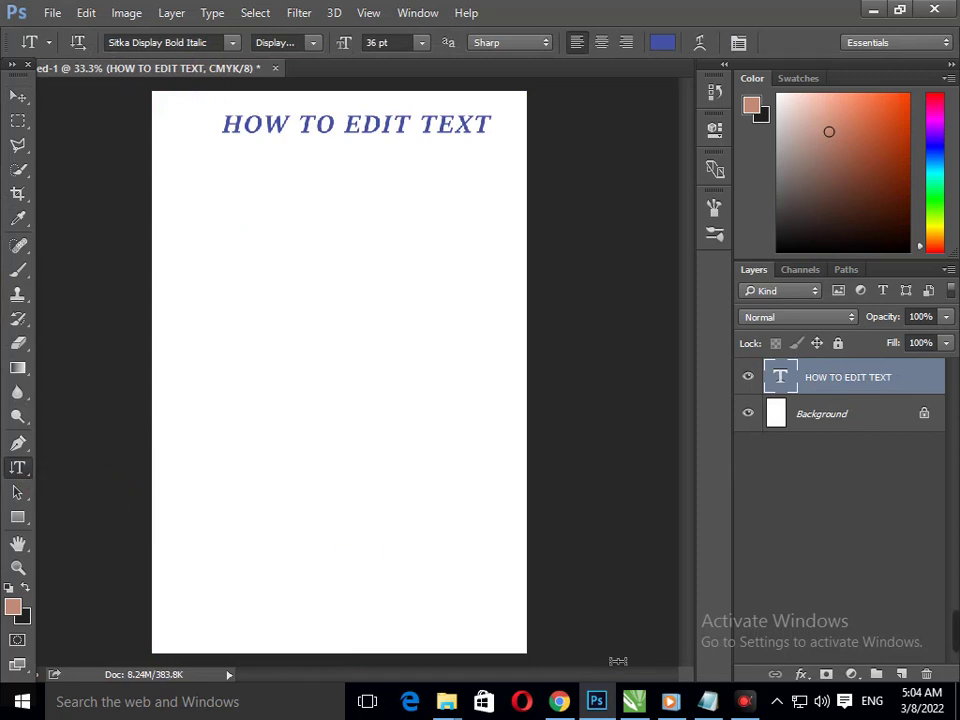
{"action": "left_click", "coordinate": [707, 701]}
{"action": "left_click", "coordinate": [657, 425]}
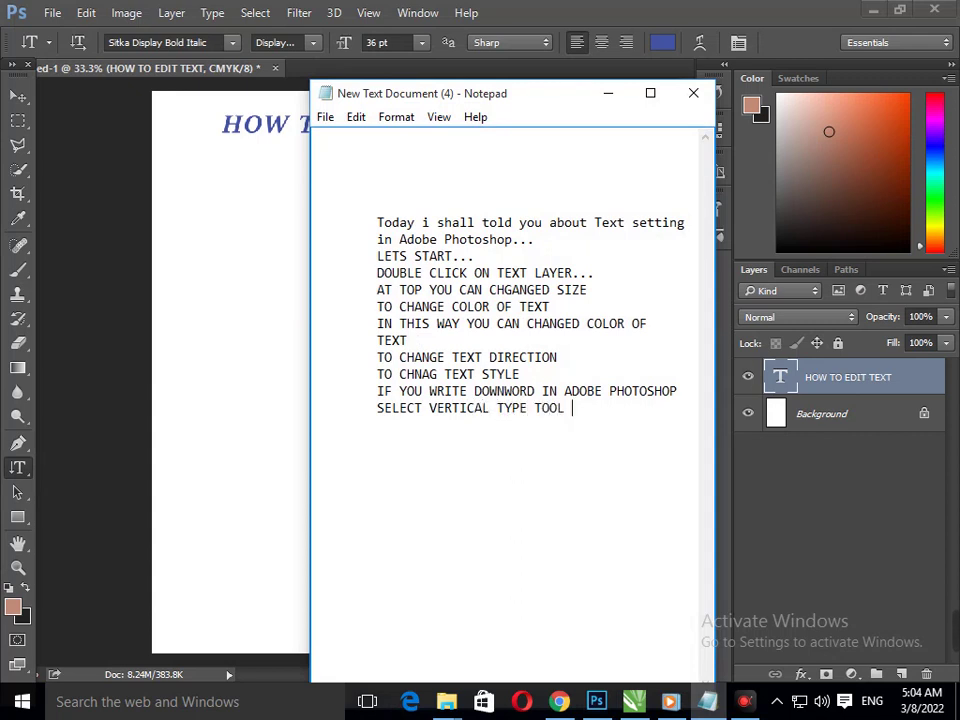
Step: Minimize the Notepad notes to show the Photoshop canvas again
{"action": "left_click", "coordinate": [610, 95]}
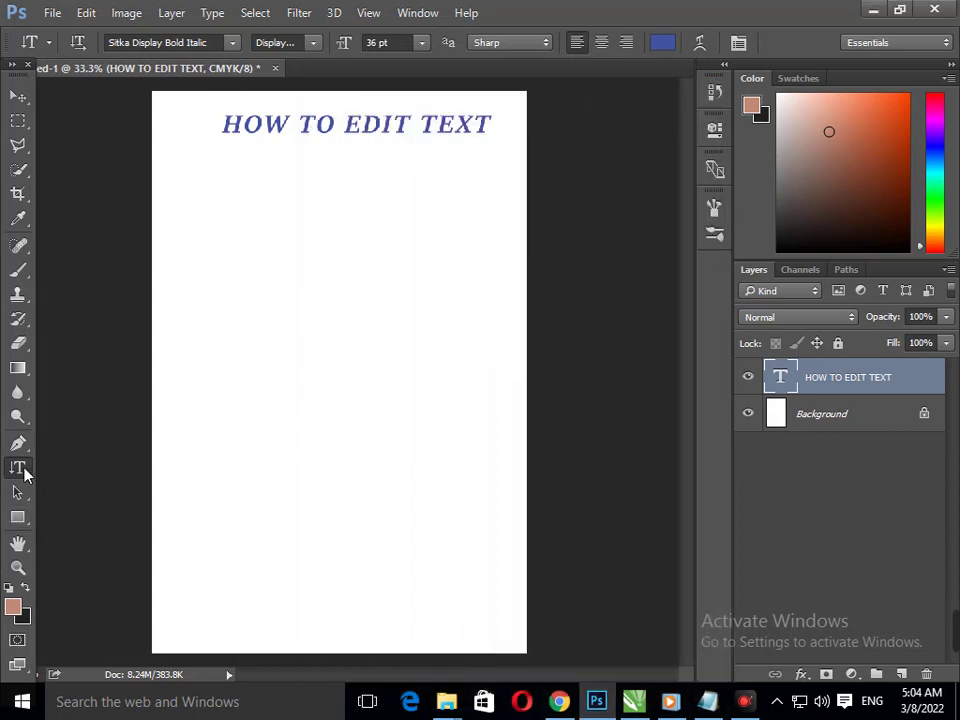
Step: Type vertical 'ADOBE PHOTOSHOP' text and move it up just below the heading
{"action": "left_click_drag", "start_coordinate": [17, 467], "coordinate": [145, 451]}
{"action": "left_click", "coordinate": [322, 206]}
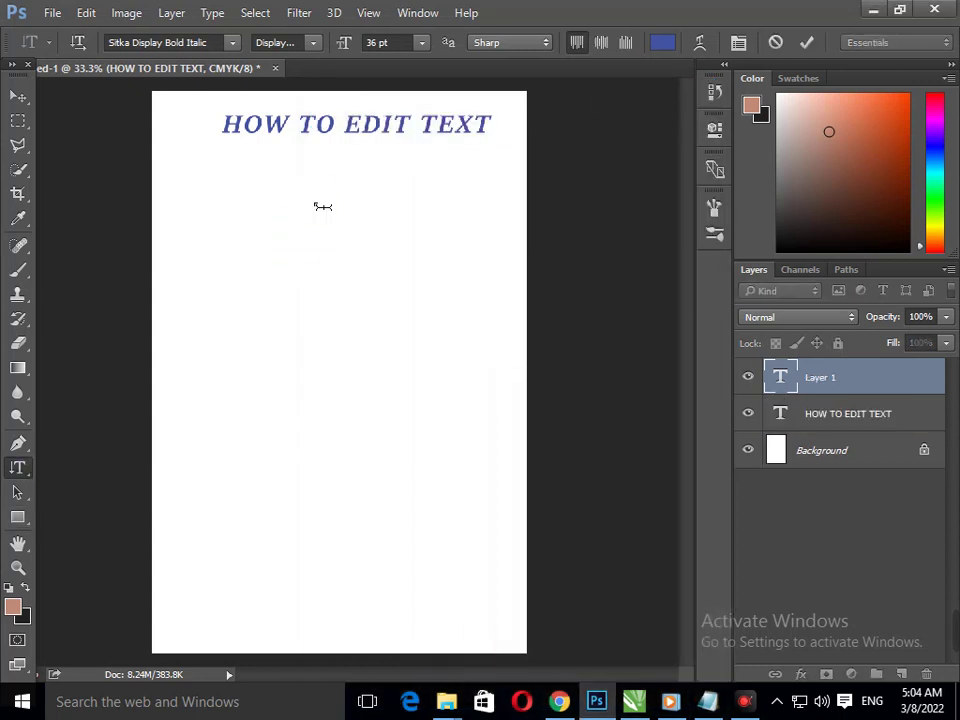
{"action": "type", "text": "AD"}
{"action": "type", "text": "OBE"}
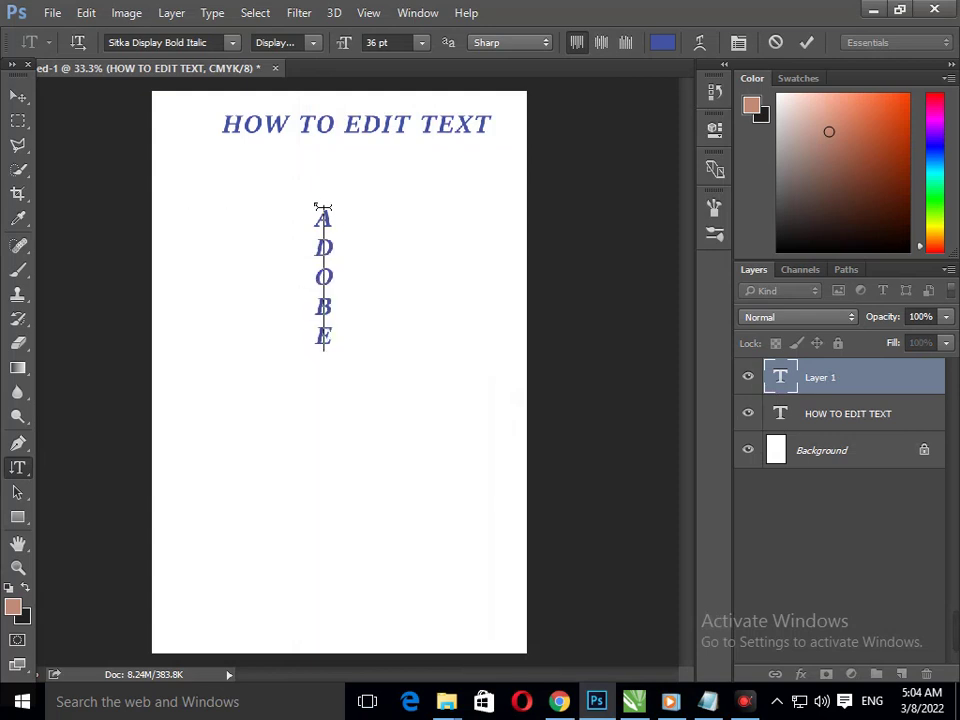
{"action": "key", "text": "Return"}
{"action": "type", "text": "PHOO"}
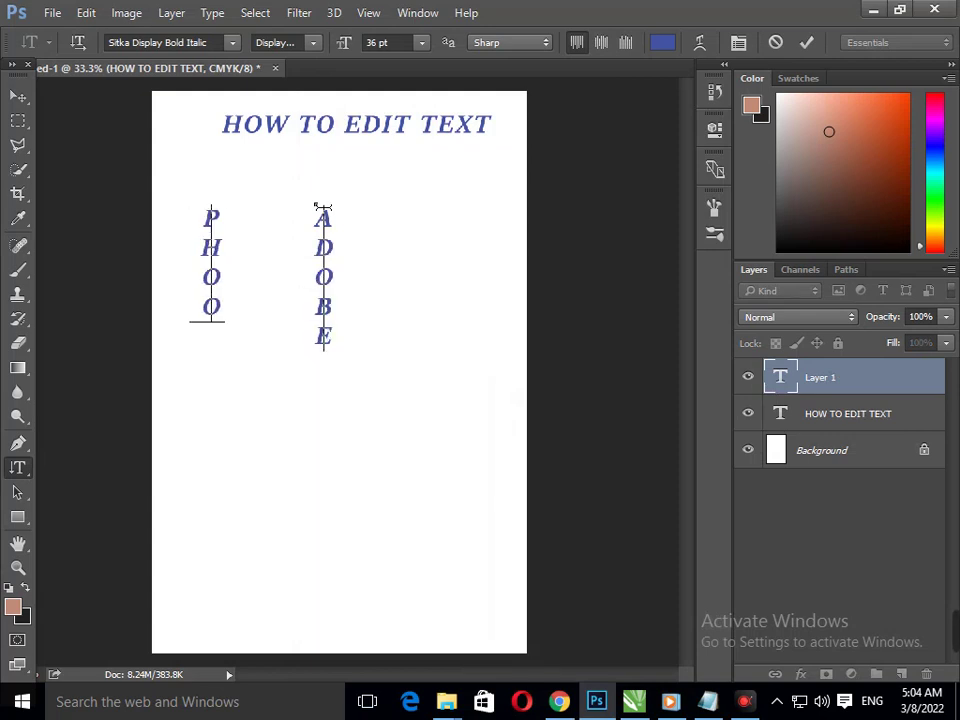
{"action": "key", "text": "BackSpace"}
{"action": "type", "text": "TO"}
{"action": "key", "text": "BackSpace"}
{"action": "key", "text": "BackSpace"}
{"action": "key", "text": "BackSpace"}
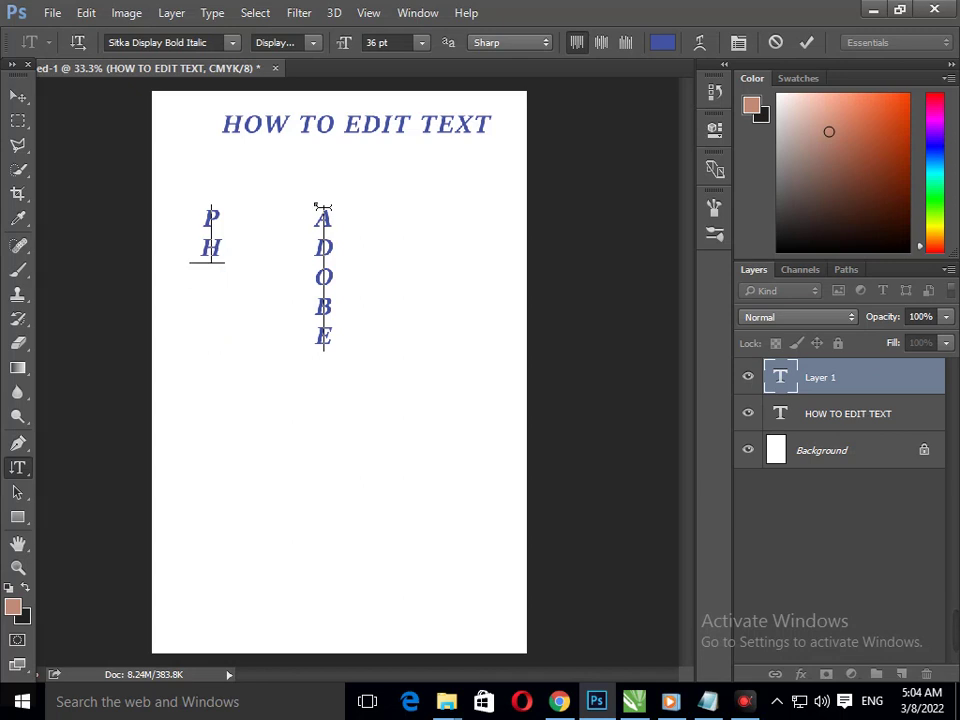
{"action": "key", "text": "BackSpace"}
{"action": "key", "text": "BackSpace"}
{"action": "key", "text": "BackSpace"}
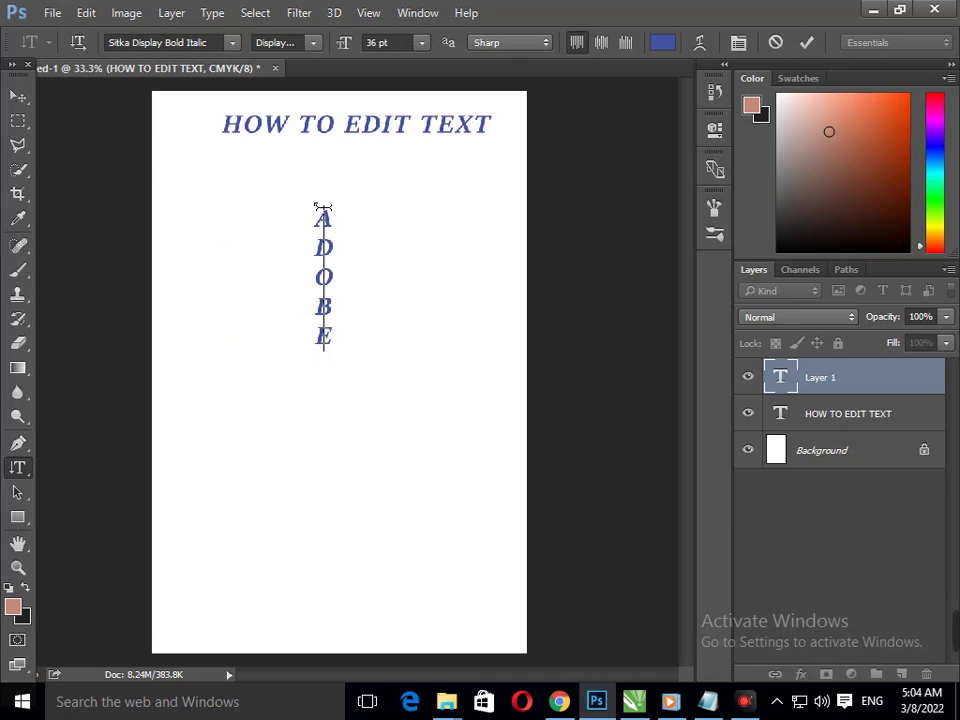
{"action": "type", "text": "ADOBE P"}
{"action": "type", "text": "HOTOSHOP"}
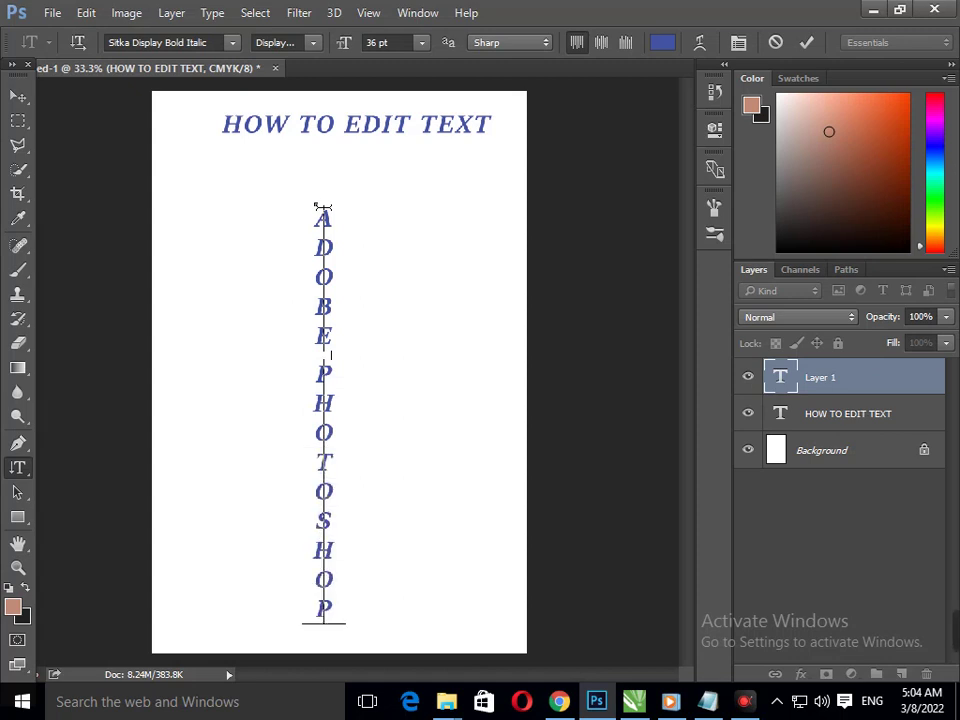
{"action": "left_click", "coordinate": [18, 96]}
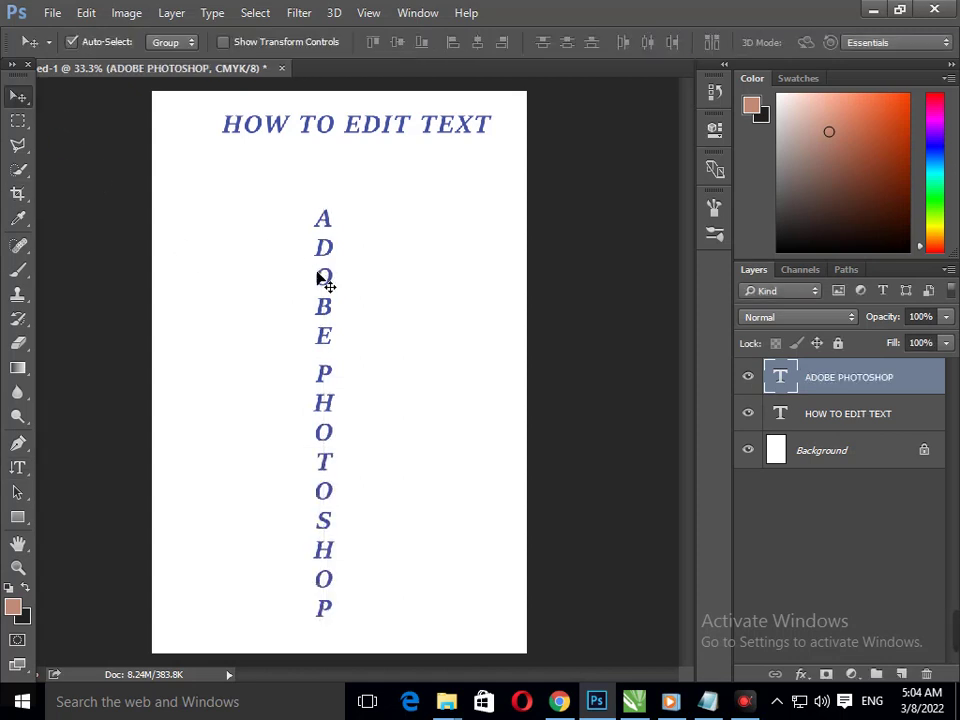
{"action": "left_click_drag", "start_coordinate": [333, 312], "coordinate": [359, 258]}
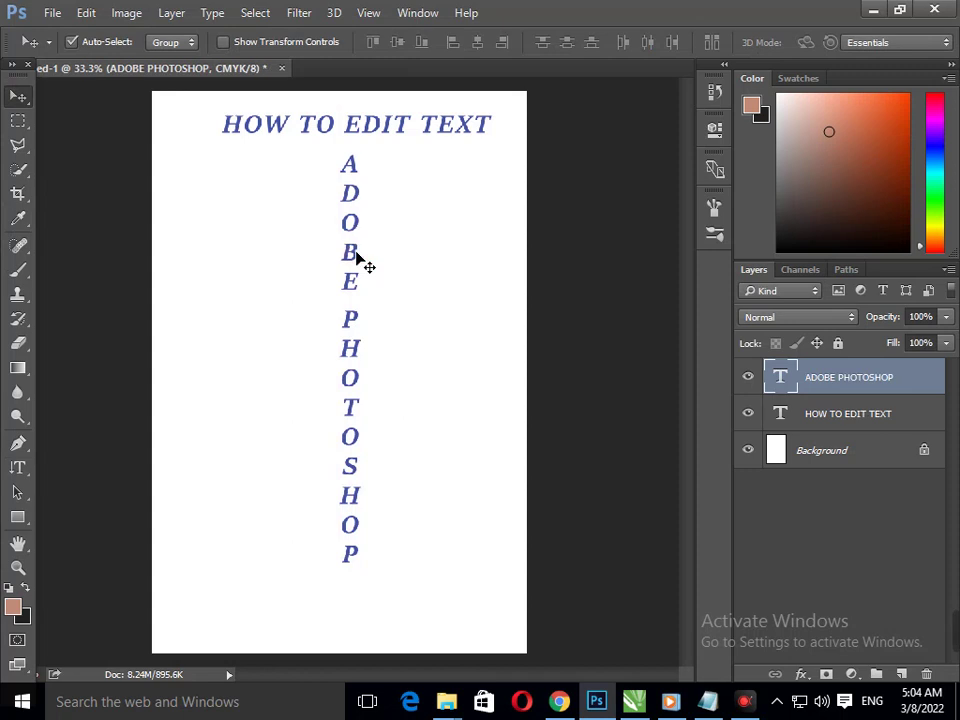
Step: Colour the vertical ADOBE PHOTOSHOP text pure red and nudge it slightly down
{"action": "double_click", "coordinate": [780, 376]}
{"action": "left_click", "coordinate": [935, 118]}
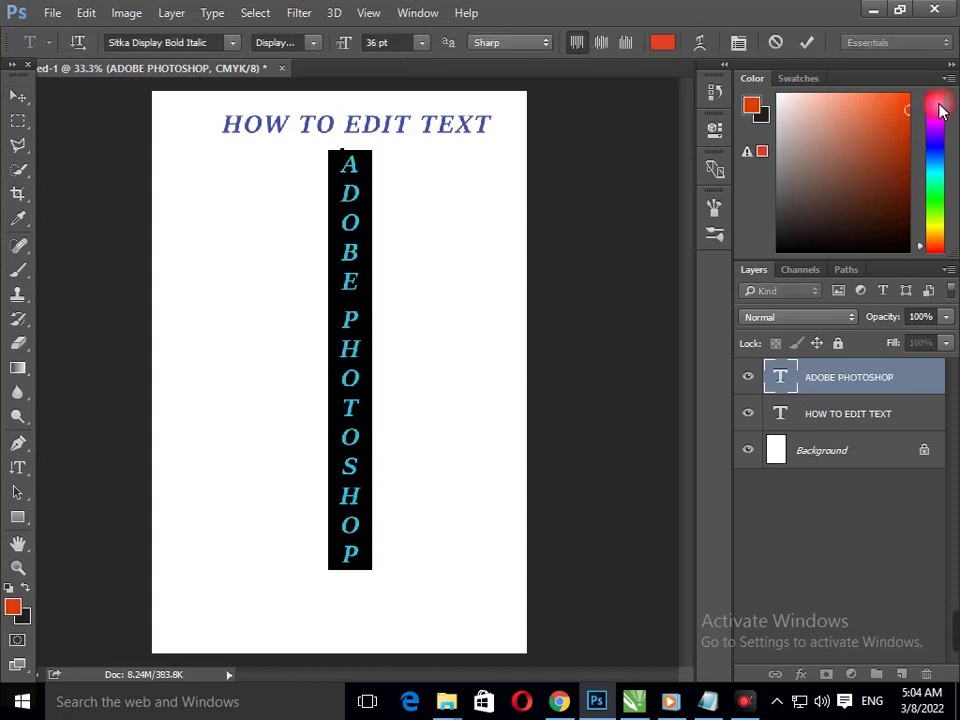
{"action": "left_click", "coordinate": [869, 120]}
{"action": "left_click", "coordinate": [906, 95]}
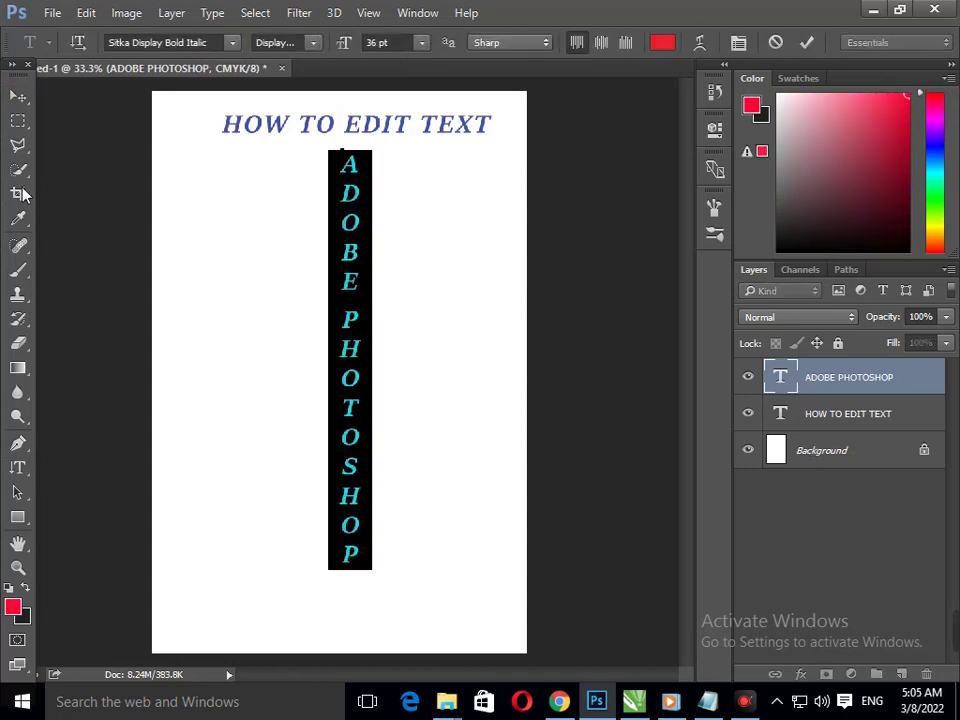
{"action": "left_click", "coordinate": [20, 97]}
{"action": "left_click_drag", "start_coordinate": [357, 403], "coordinate": [350, 410]}
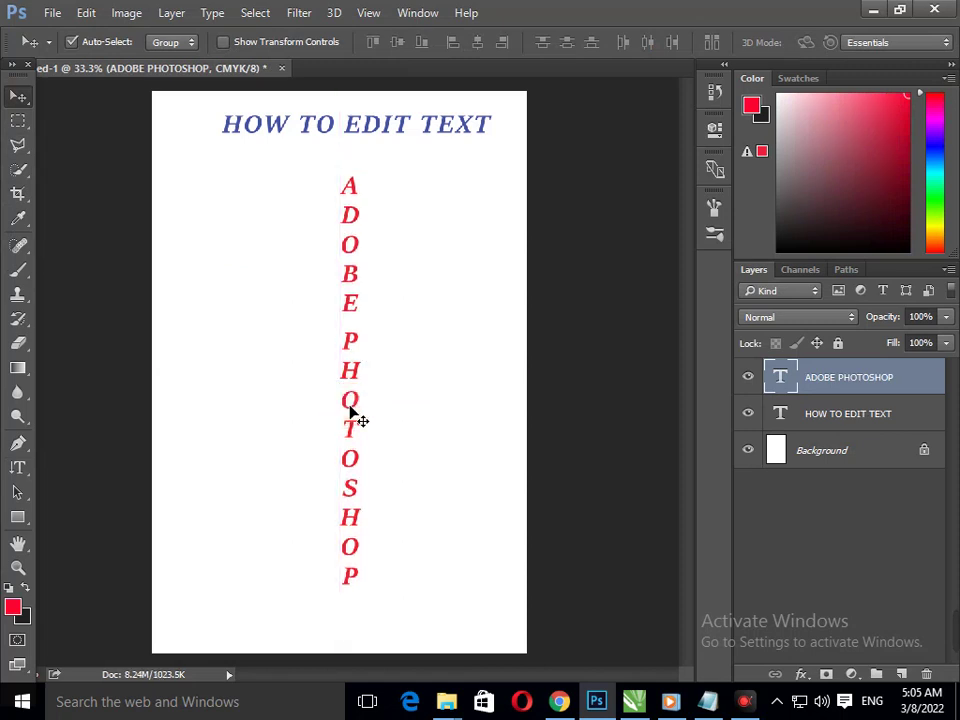
{"action": "left_click", "coordinate": [710, 703]}
Step: Hide the ADOBE PHOTOSHOP layer, lower the heading, and put Free Transform handles on it
{"action": "left_click", "coordinate": [710, 703]}
{"action": "left_click", "coordinate": [748, 377]}
{"action": "left_click_drag", "start_coordinate": [375, 146], "coordinate": [370, 277]}
{"action": "left_click", "coordinate": [706, 703]}
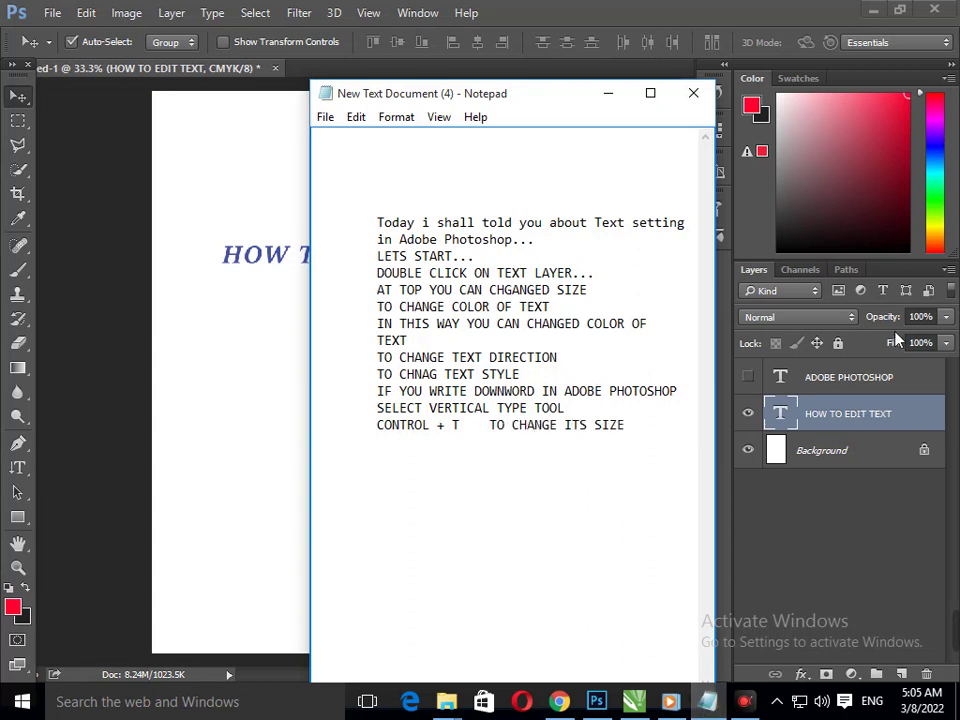
{"action": "left_click", "coordinate": [607, 93]}
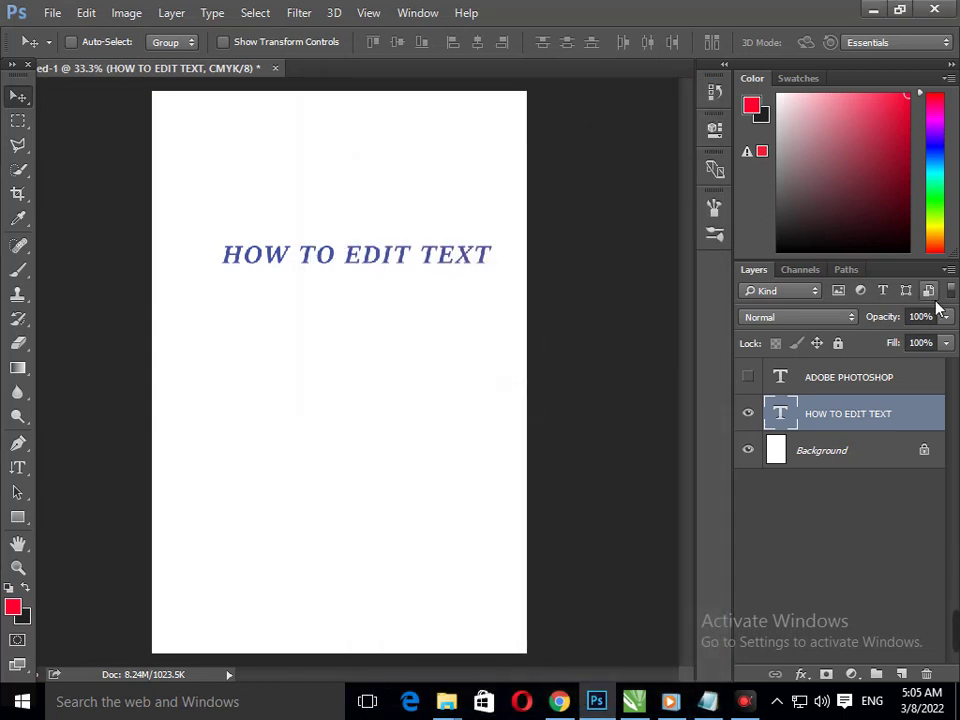
{"action": "key", "text": "ctrl+t"}
Step: Enlarge the heading to about 155% past the right page edge; add 'HIFT AND DRAW' to the notes
{"action": "left_click_drag", "start_coordinate": [501, 284], "coordinate": [690, 470]}
{"action": "type", "text": "PRESS S"}
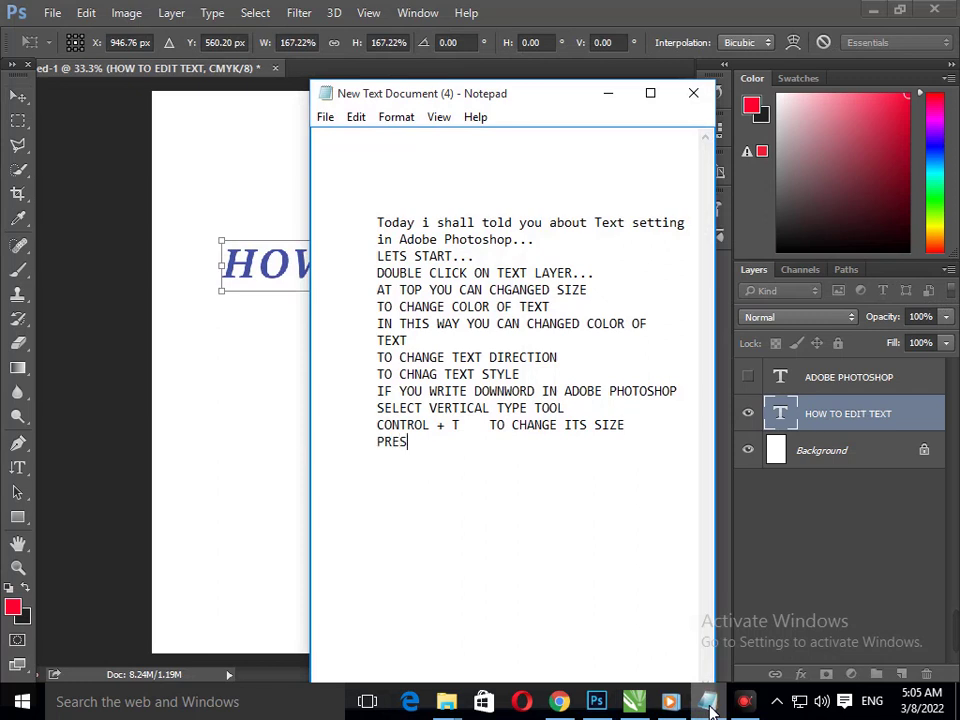
{"action": "type", "text": "HIFT "}
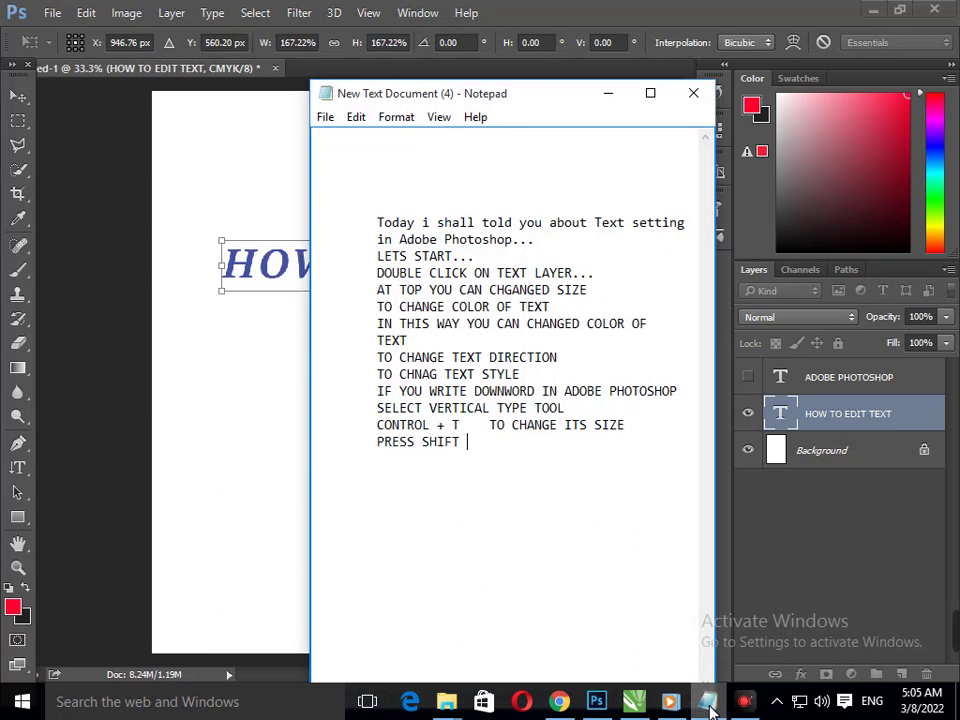
{"action": "type", "text": "AND DR"}
{"action": "type", "text": "AW"}
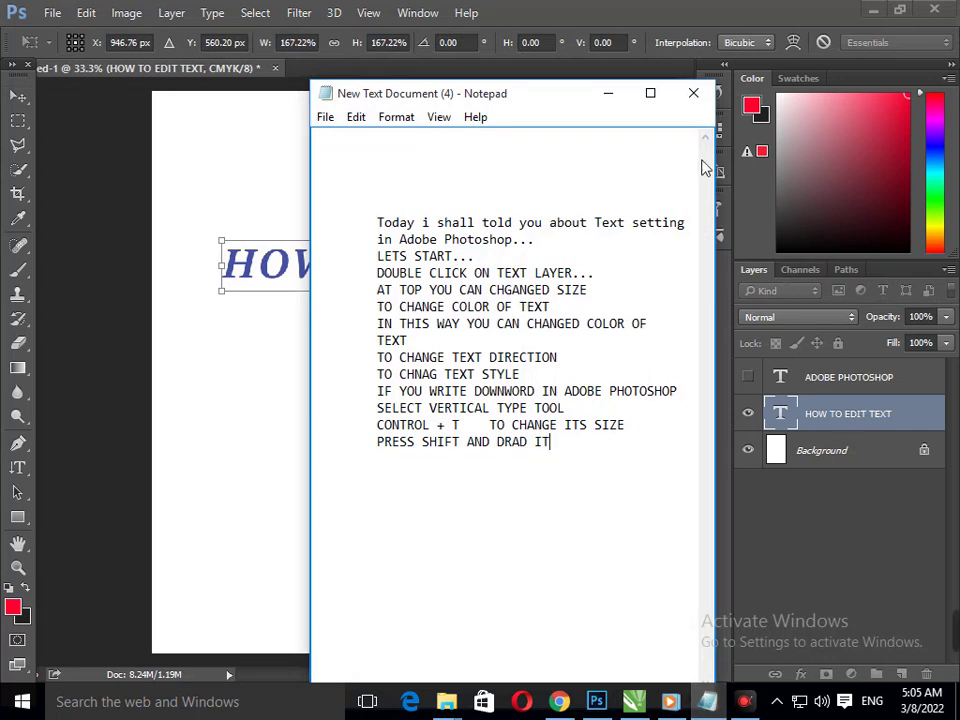
{"action": "left_click", "coordinate": [608, 93]}
Step: Scale the HOW TO EDIT TEXT heading to 114.36% to fit the page width, apply it, and nudge it up
{"action": "mouse_move", "coordinate": [684, 298]}
{"action": "left_mouse_down"}
{"action": "mouse_move", "coordinate": [602, 334]}
{"action": "mouse_move", "coordinate": [640, 288]}
{"action": "left_mouse_up"}
{"action": "left_click", "coordinate": [478, 262]}
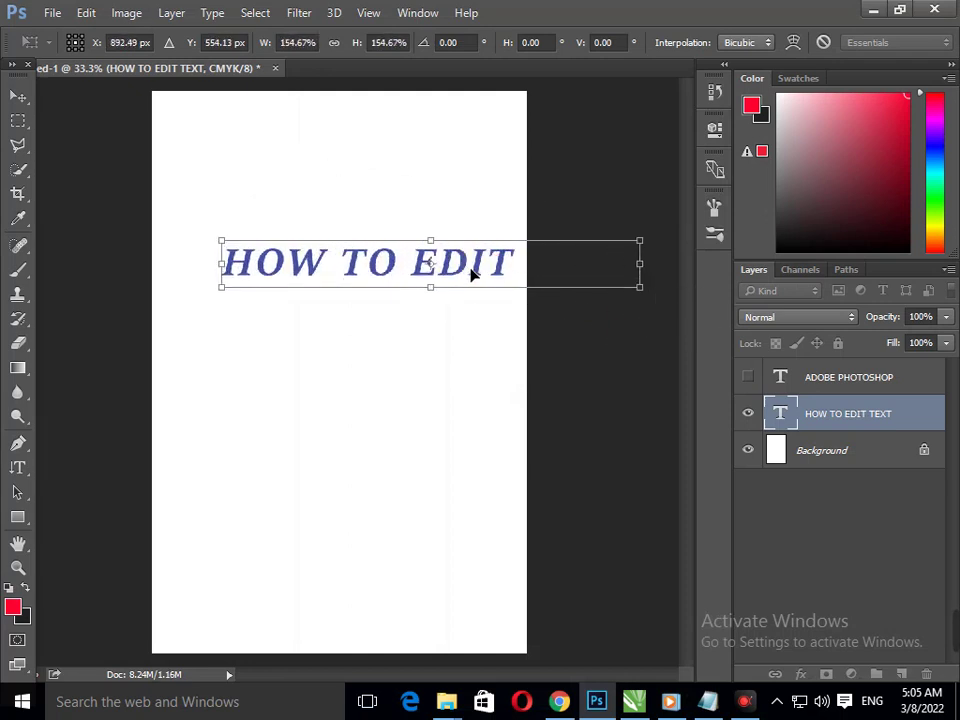
{"action": "mouse_move", "coordinate": [480, 273]}
{"action": "left_mouse_down"}
{"action": "mouse_move", "coordinate": [381, 268]}
{"action": "mouse_move", "coordinate": [390, 250]}
{"action": "left_mouse_up"}
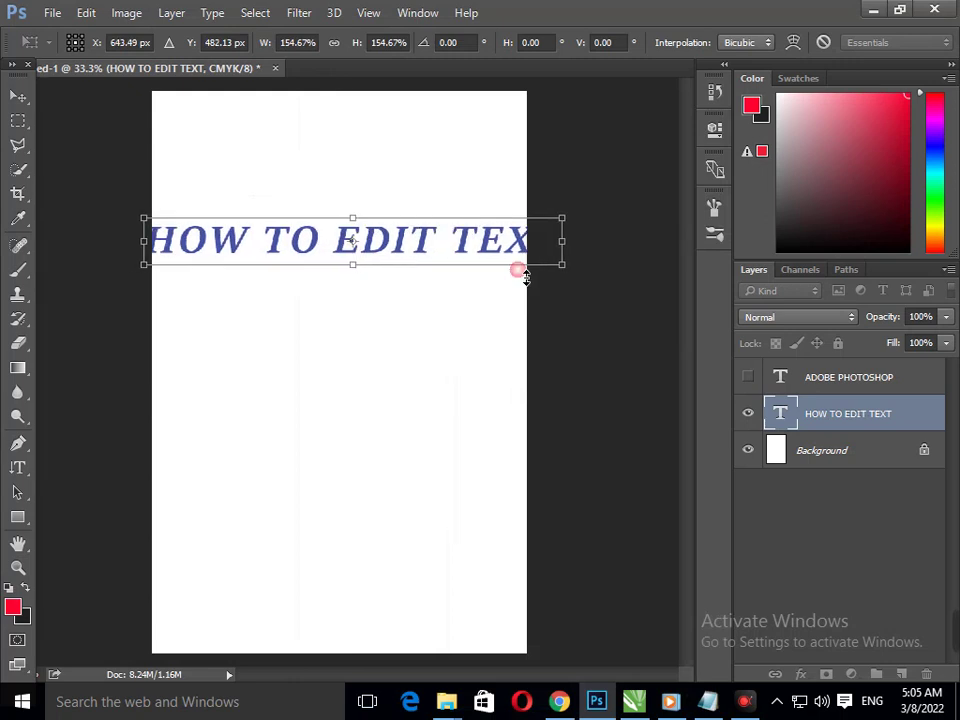
{"action": "mouse_move", "coordinate": [562, 282]}
{"action": "left_mouse_down"}
{"action": "mouse_move", "coordinate": [524, 255]}
{"action": "mouse_move", "coordinate": [456, 242]}
{"action": "mouse_move", "coordinate": [468, 238]}
{"action": "left_mouse_up"}
{"action": "left_click", "coordinate": [20, 95]}
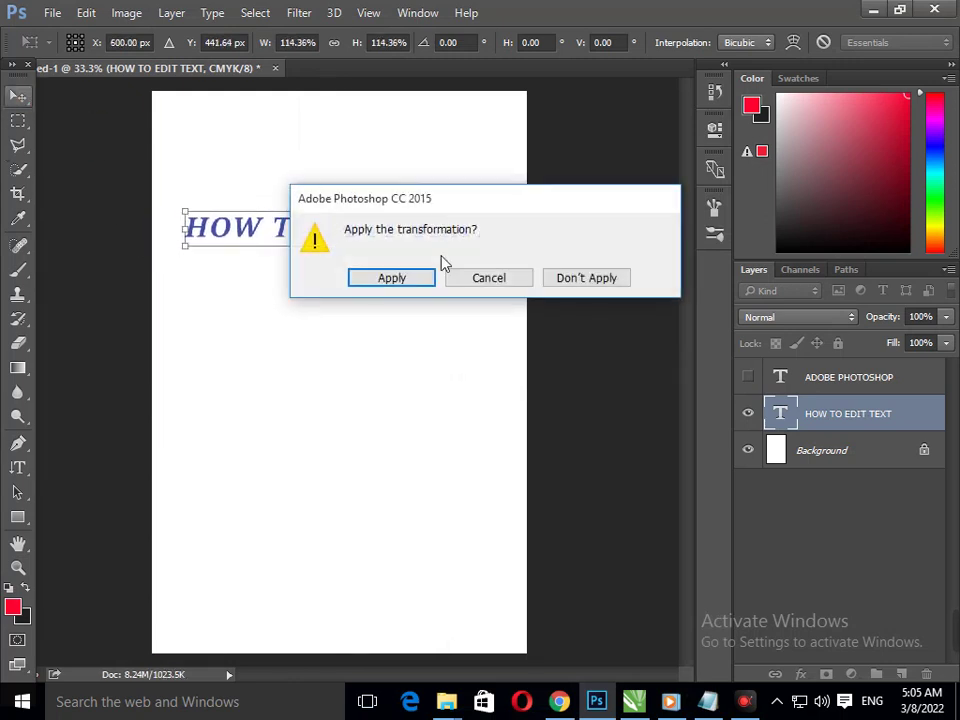
{"action": "left_click", "coordinate": [416, 280]}
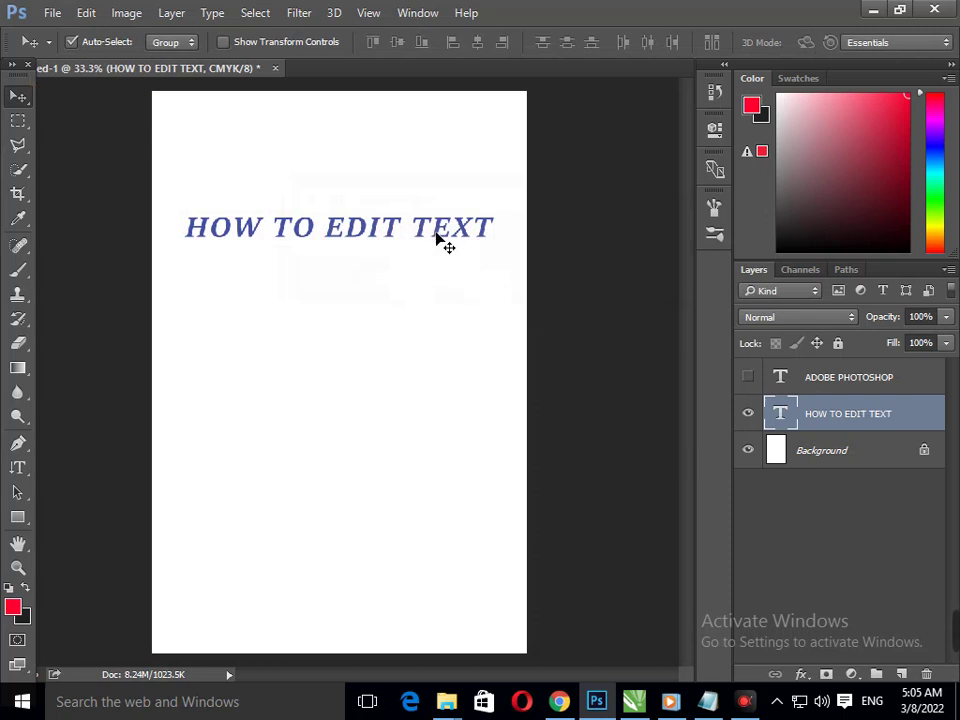
{"action": "left_click_drag", "start_coordinate": [441, 240], "coordinate": [444, 228]}
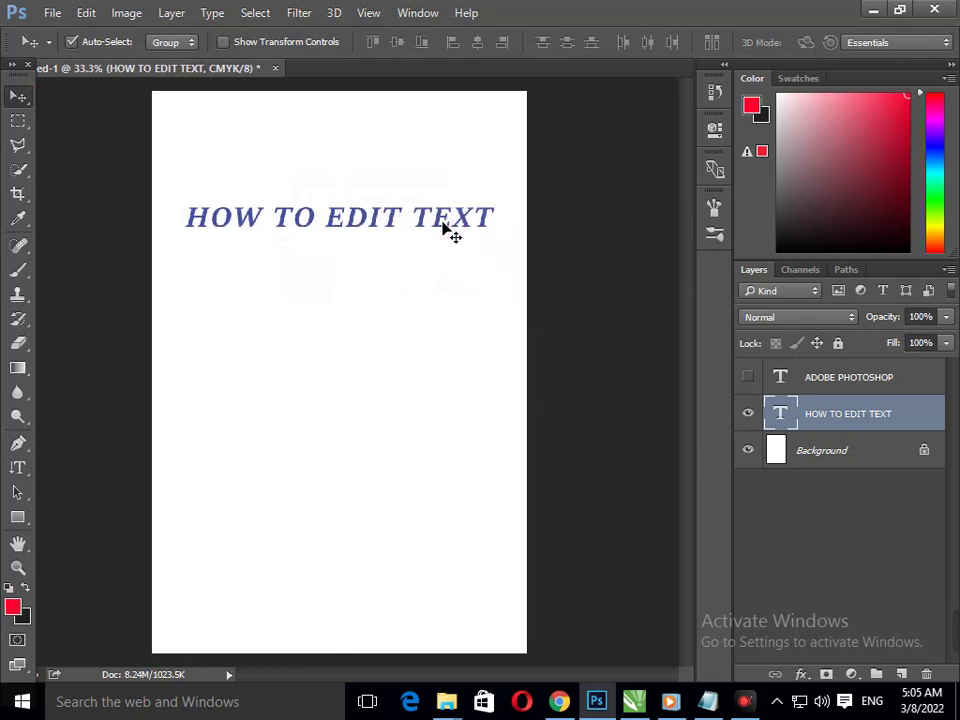